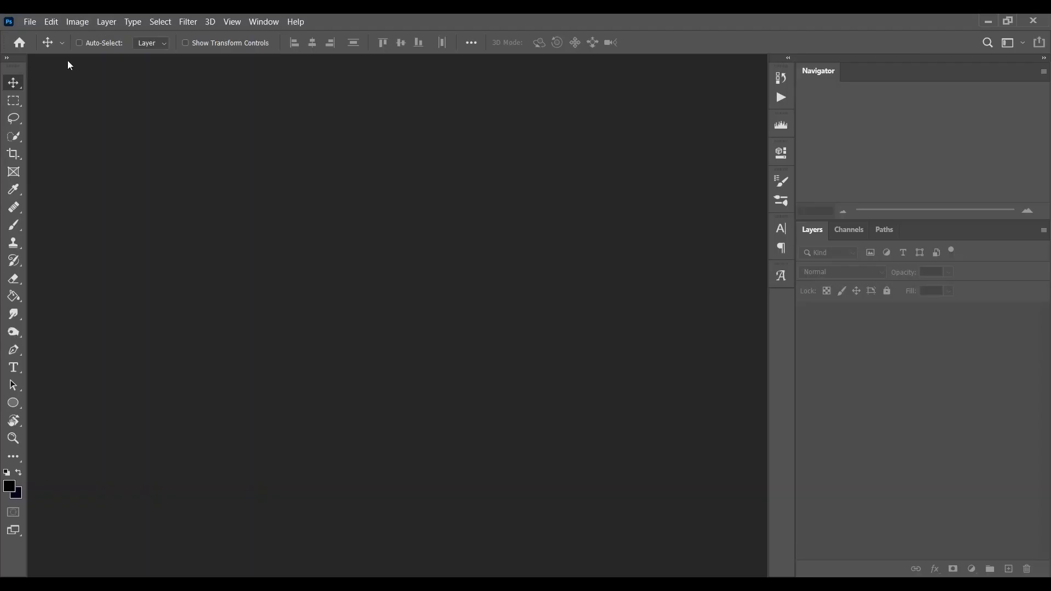
- Create a new 1920 x 1080 px document at 300 pixels/inch in 8-bit RGB with a white background
click(30, 21)
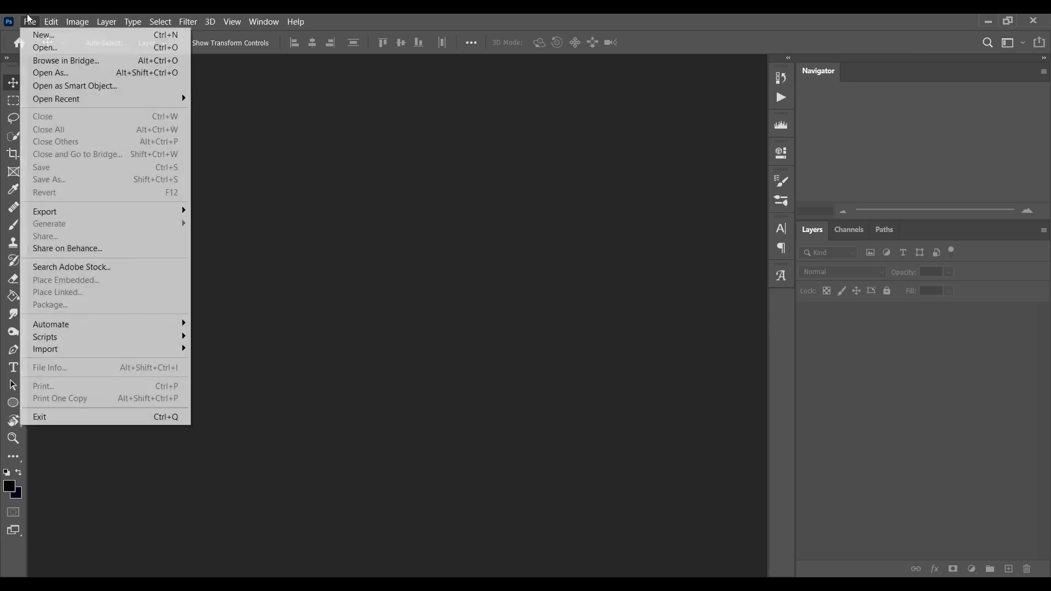
click(49, 36)
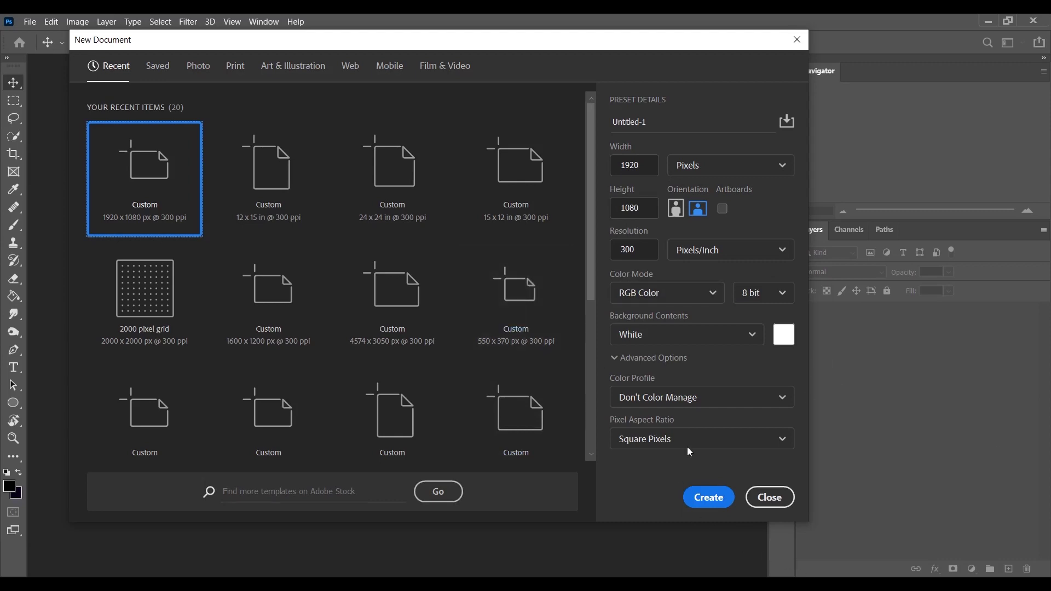
click(710, 496)
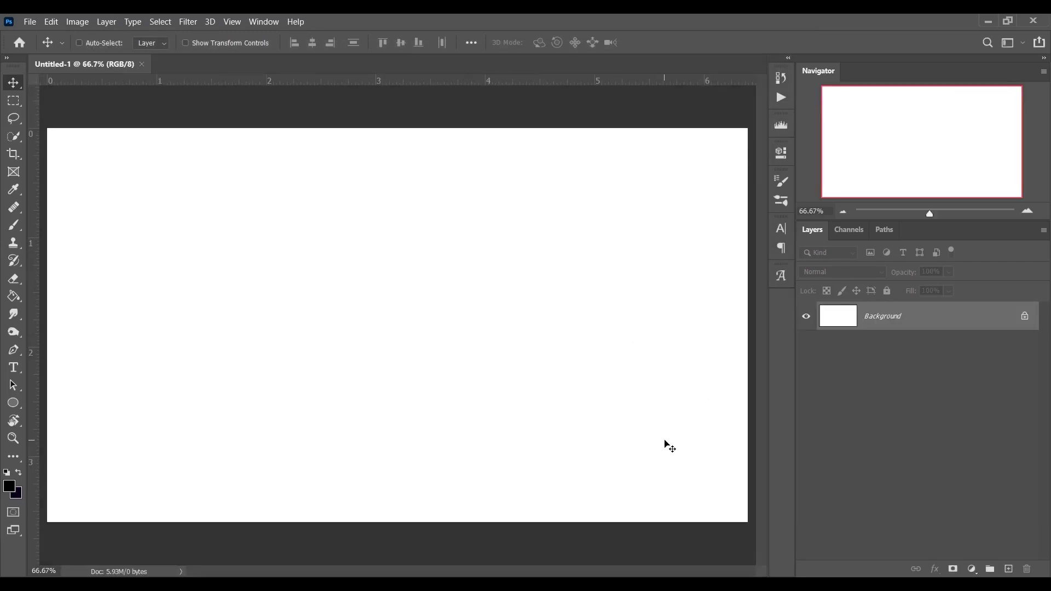
- Add a black (000000) solid color fill layer above the background
key(ctrl+minus)
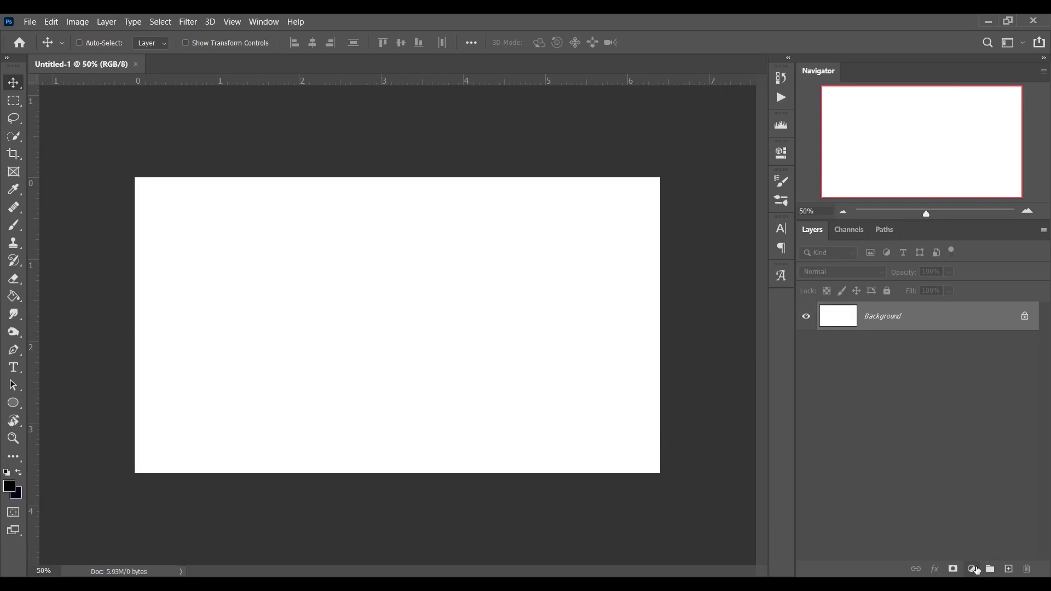
click(973, 569)
click(975, 329)
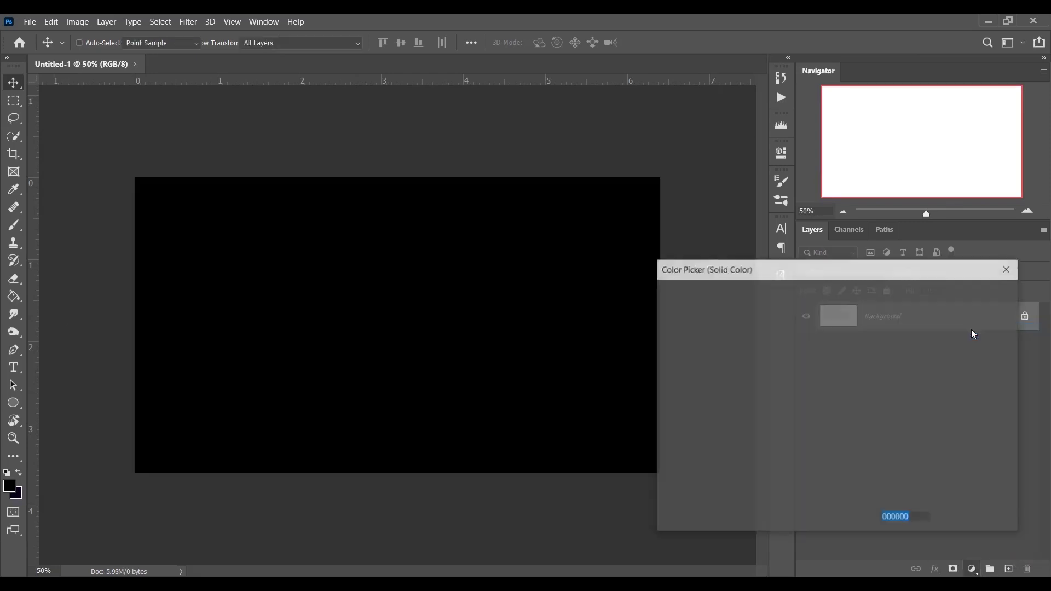
drag(752, 270, 403, 226)
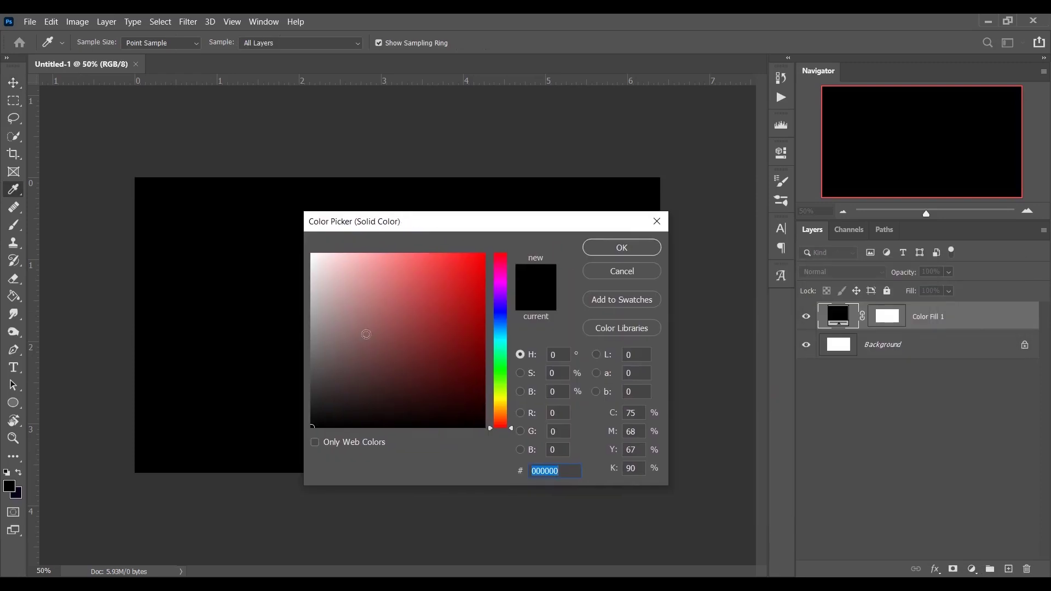
drag(356, 408, 309, 432)
click(598, 248)
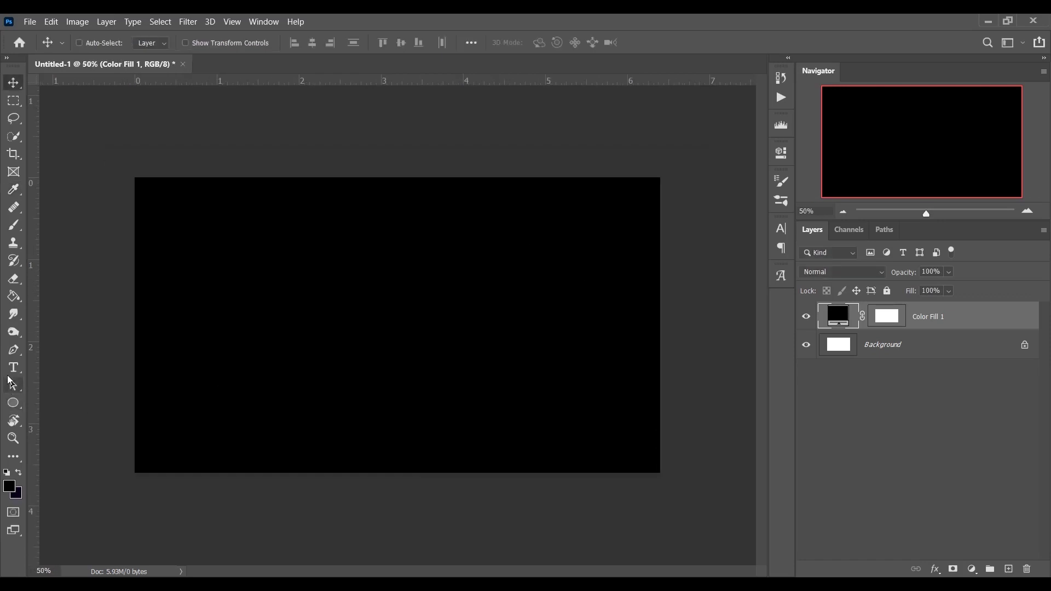
- Set the Type tool to the Ballpark Weiner font at 86 pt with white (ffffff) text color
key(t)
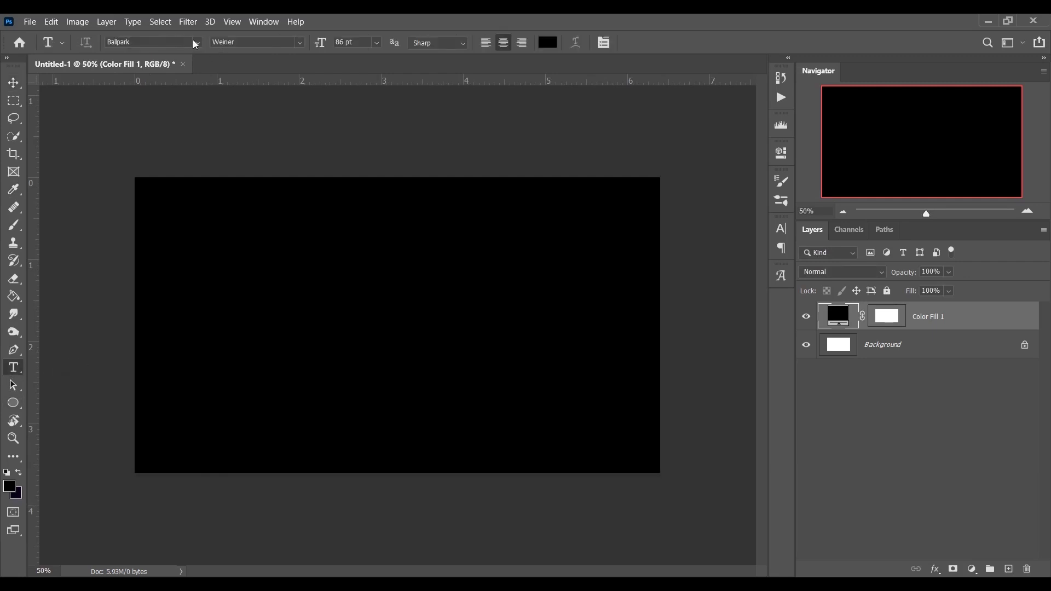
click(197, 44)
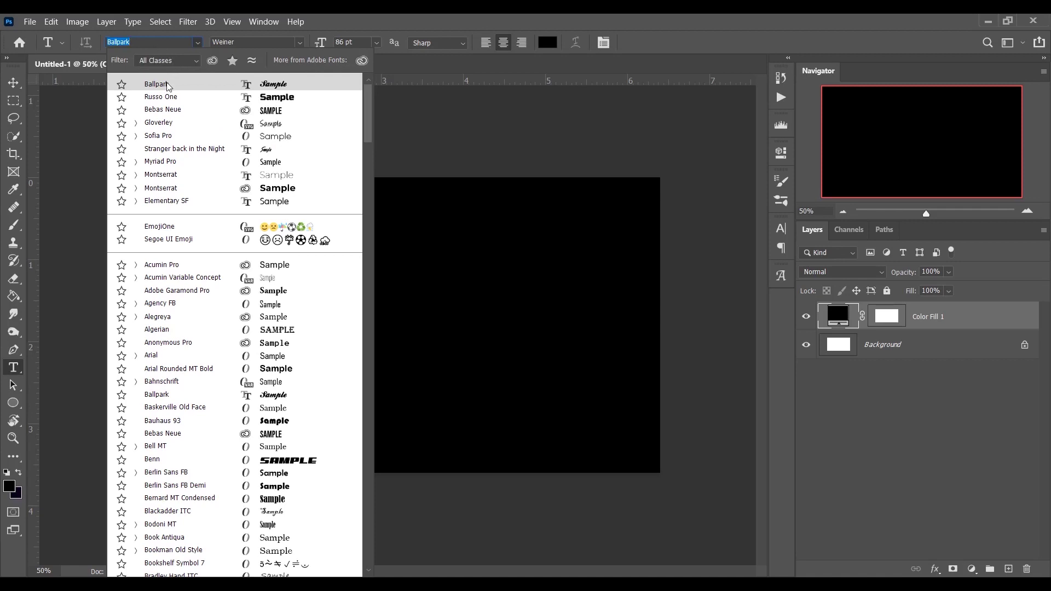
click(168, 86)
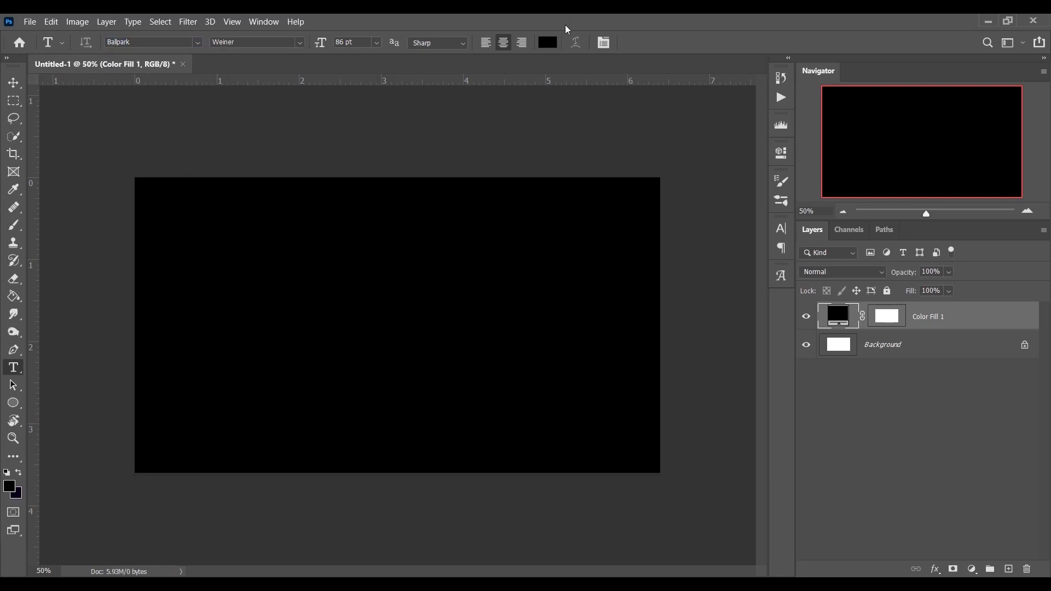
click(548, 43)
text(ffffff)
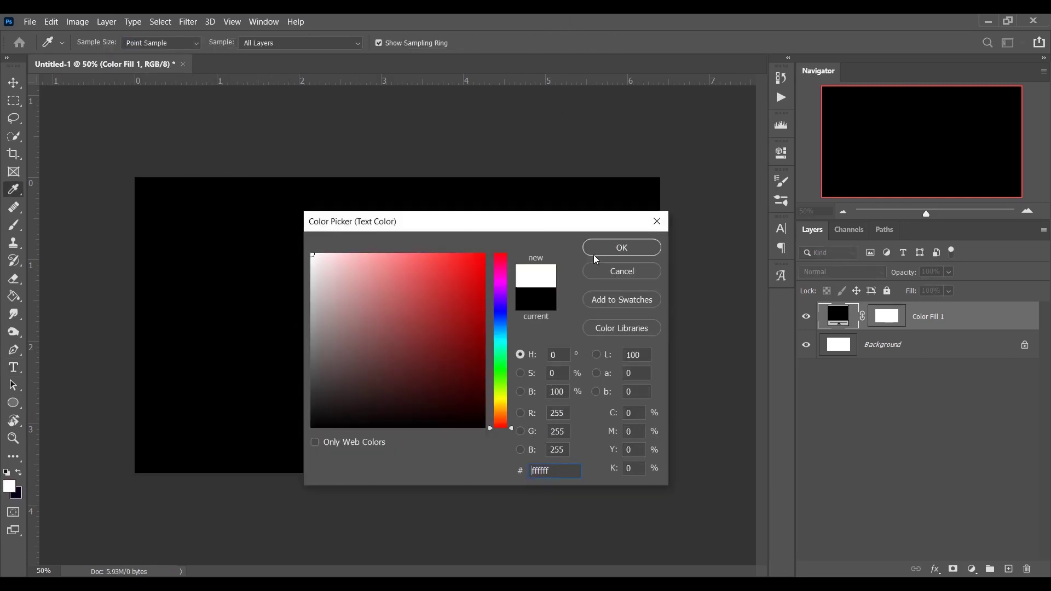
click(616, 247)
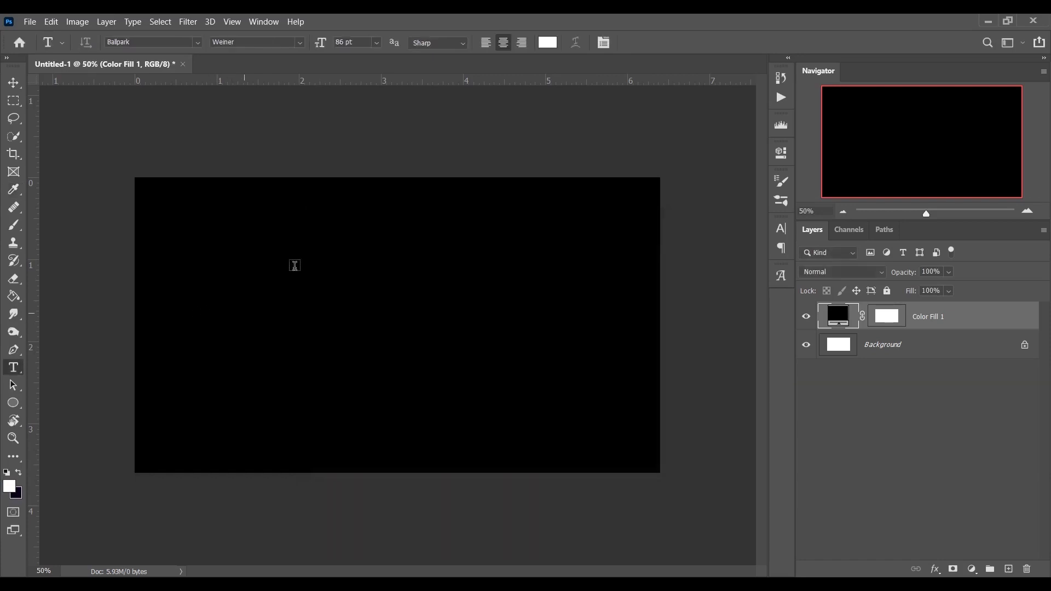
click(377, 42)
click(377, 42)
- Add the text "Retro" and place it horizontally near the middle of the canvas, slightly above center
click(305, 344)
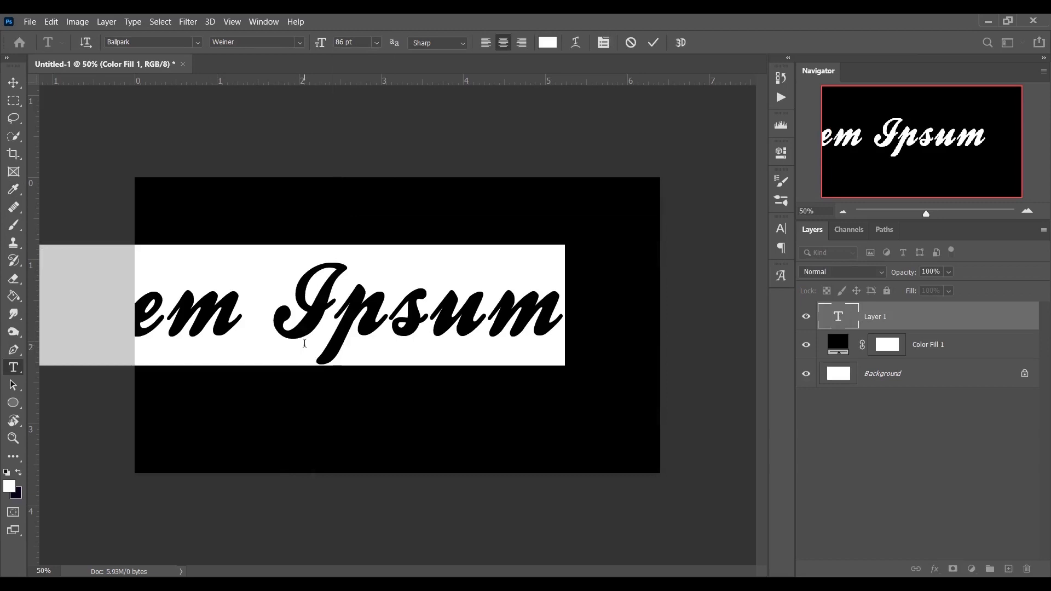
key(BackSpace)
text(Retro)
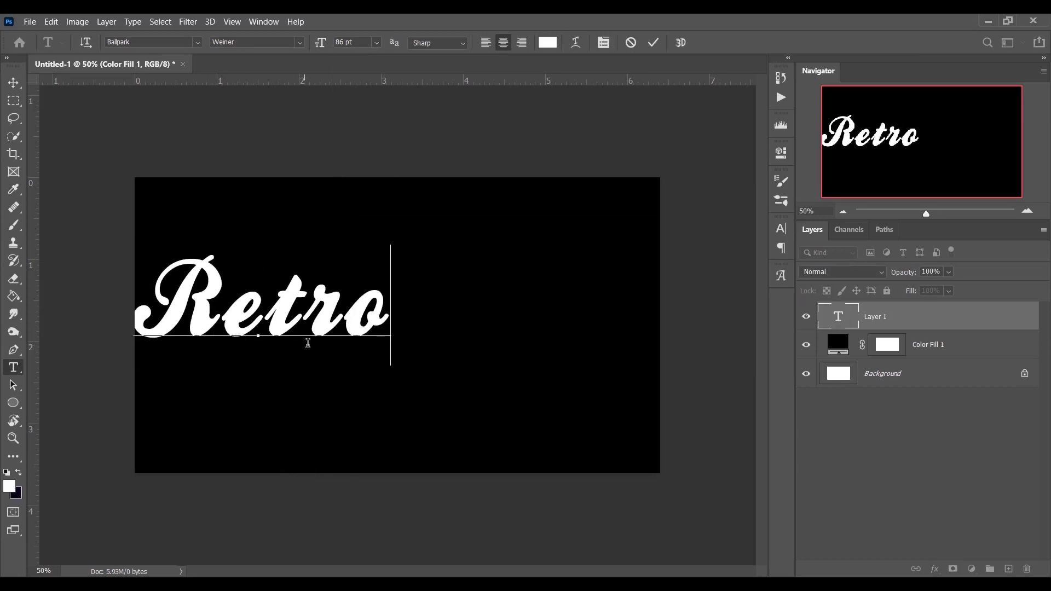
drag(549, 366, 520, 406)
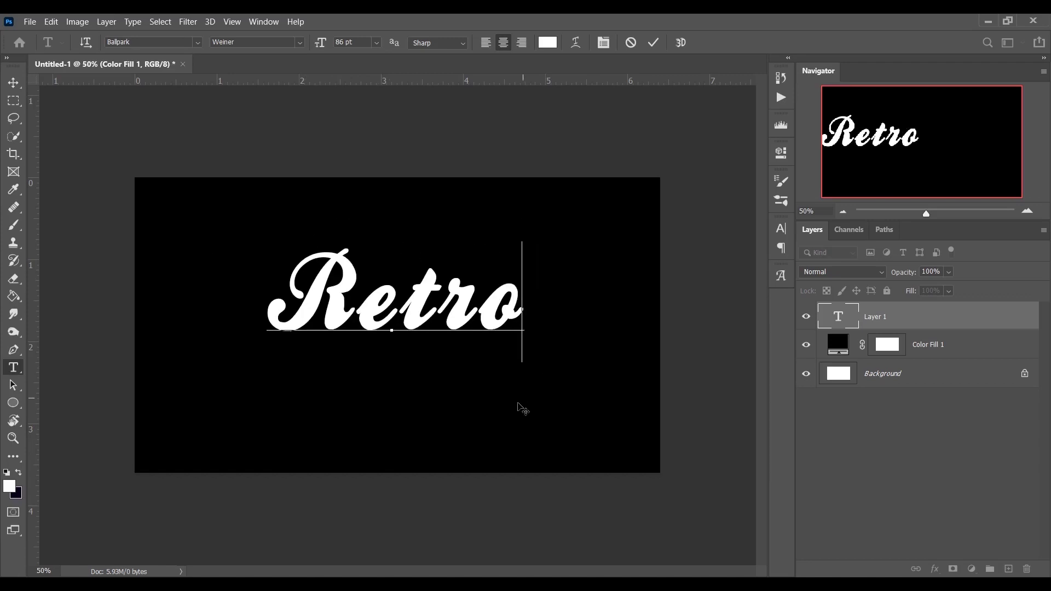
click(950, 328)
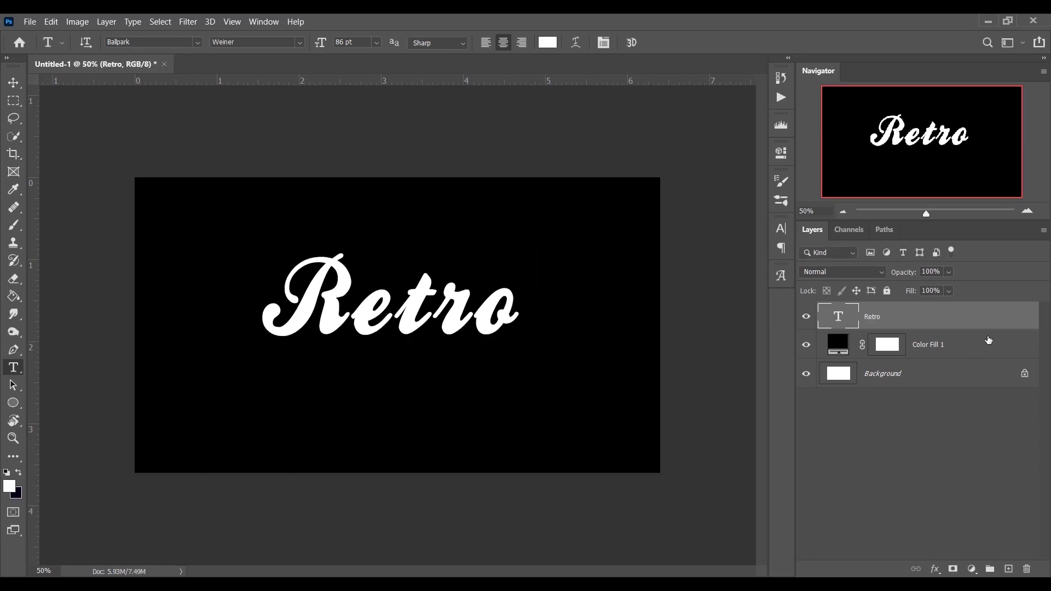
- Duplicate the "Retro" text layer and move the copy directly below the original word
key(ctrl+j)
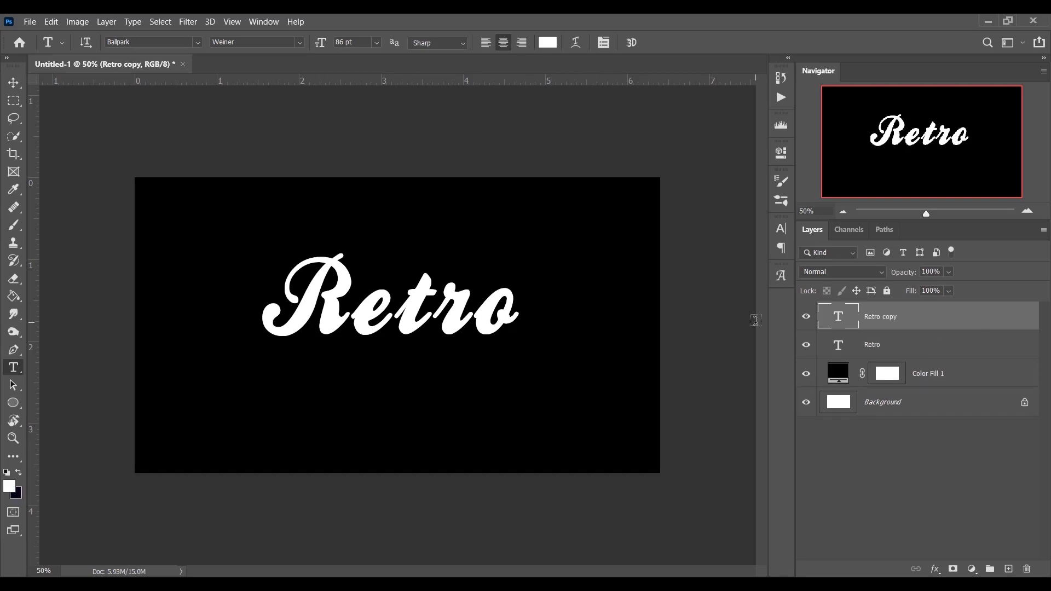
key(v)
drag(443, 315, 457, 390)
- Replace the duplicated text with "Casion" and shift it slightly right beneath "Retro"
click(13, 372)
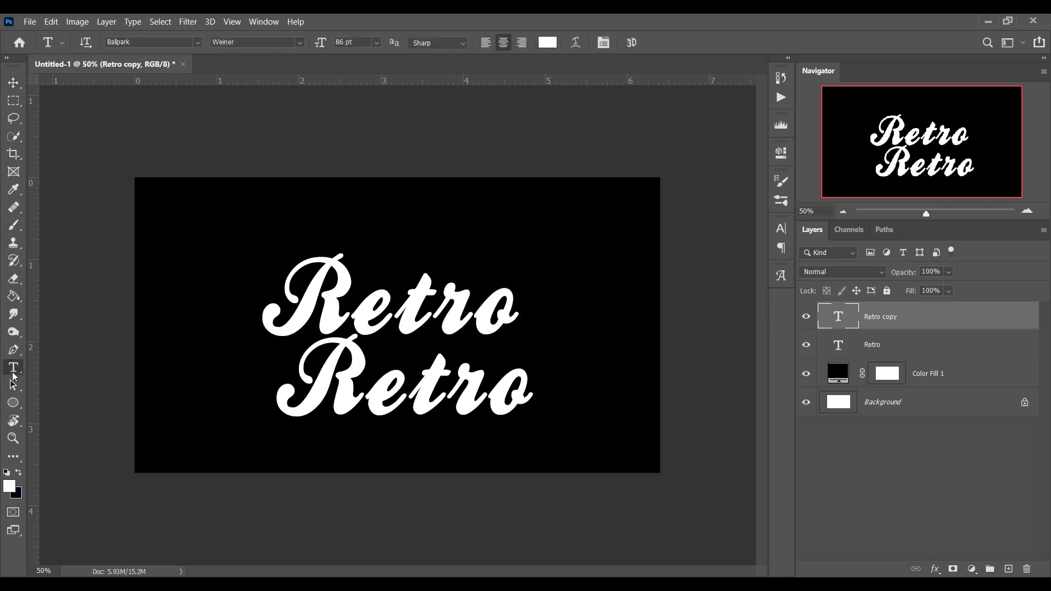
click(411, 385)
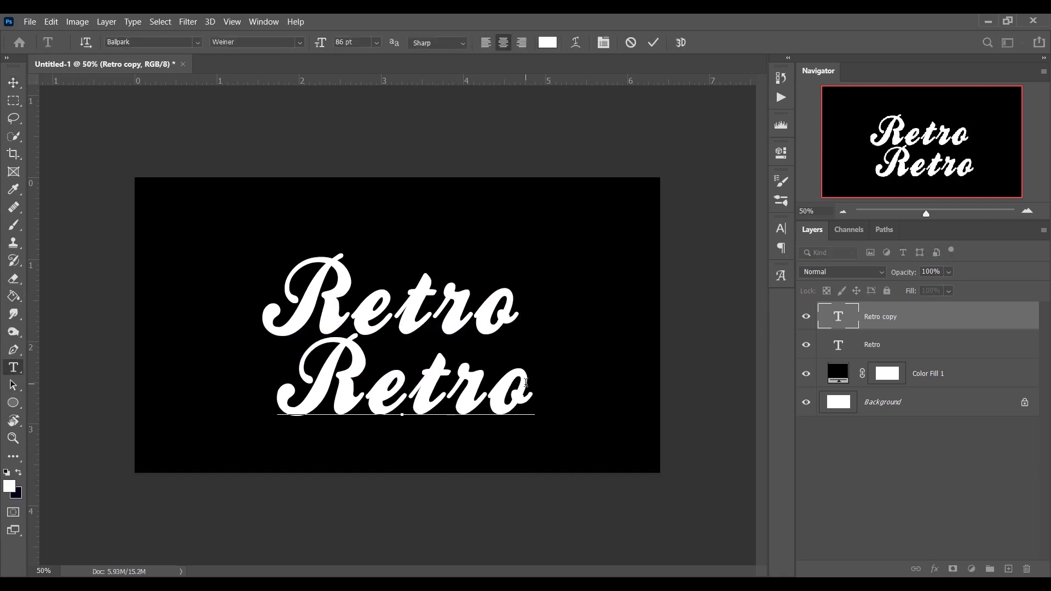
key(ctrl)
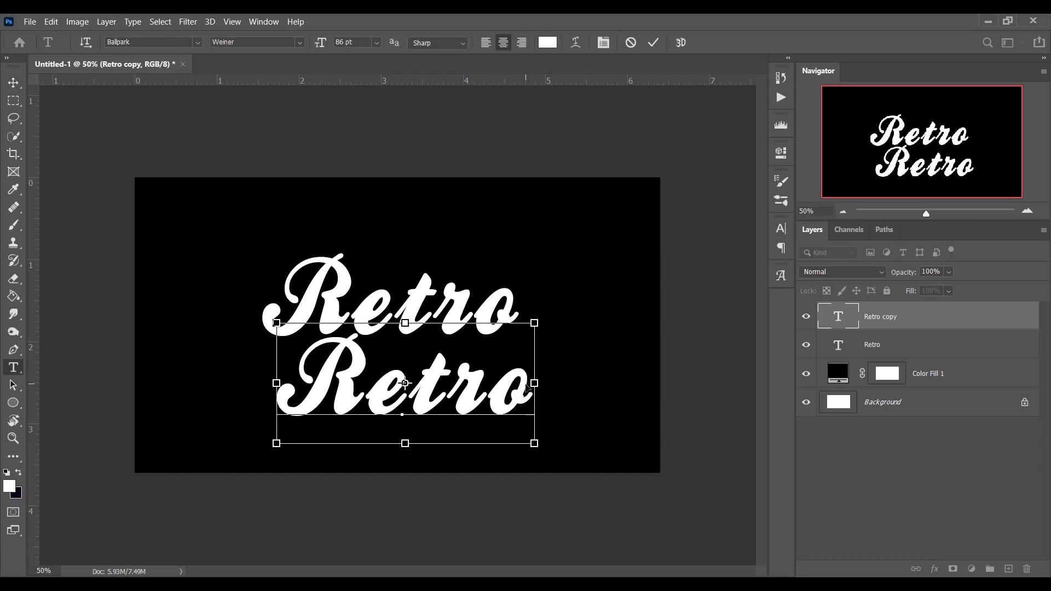
key(ctrl+a)
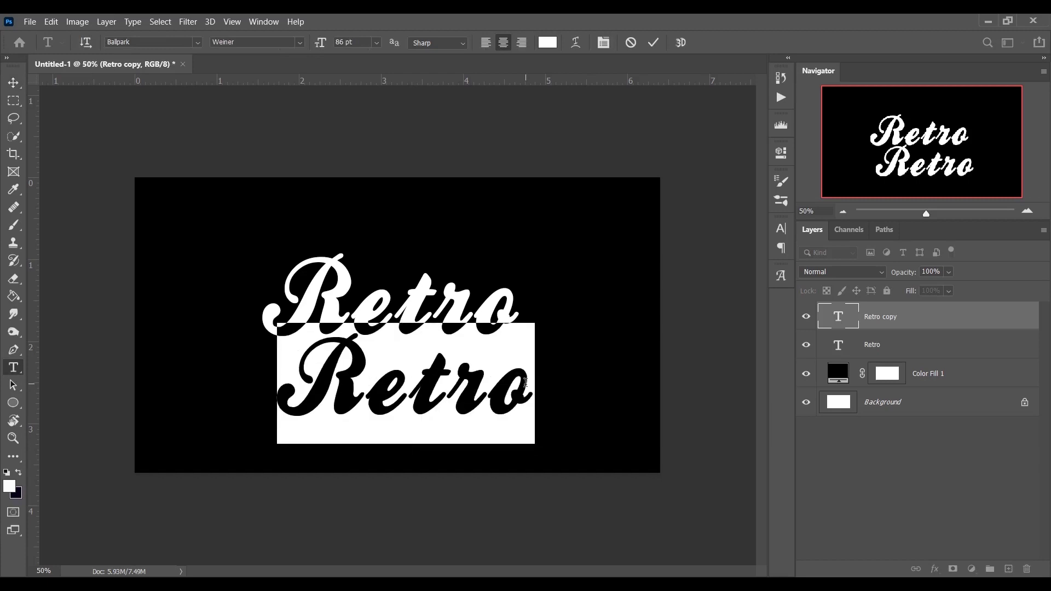
text(C)
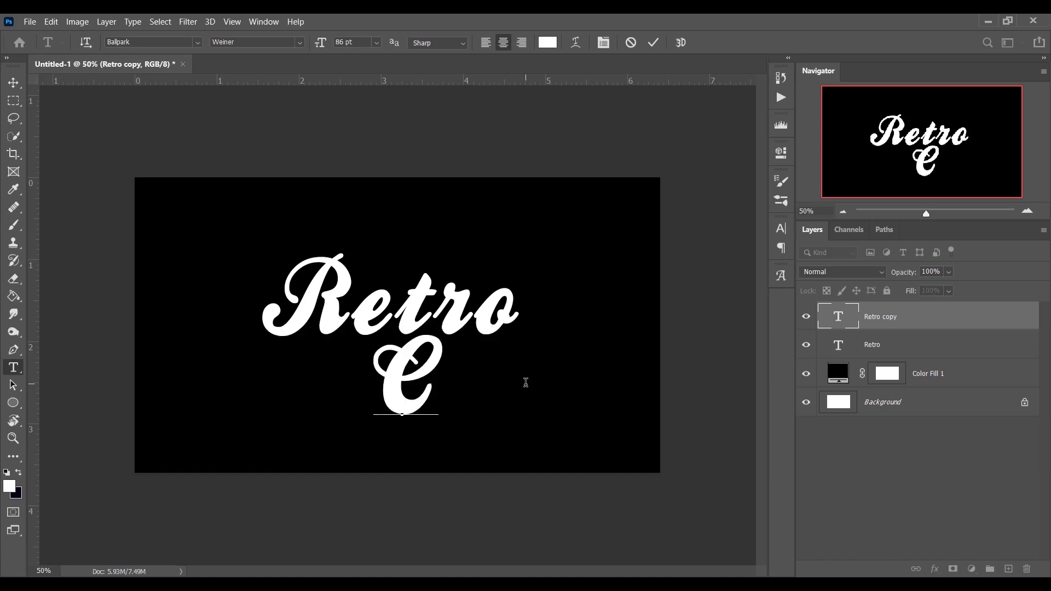
text(asion)
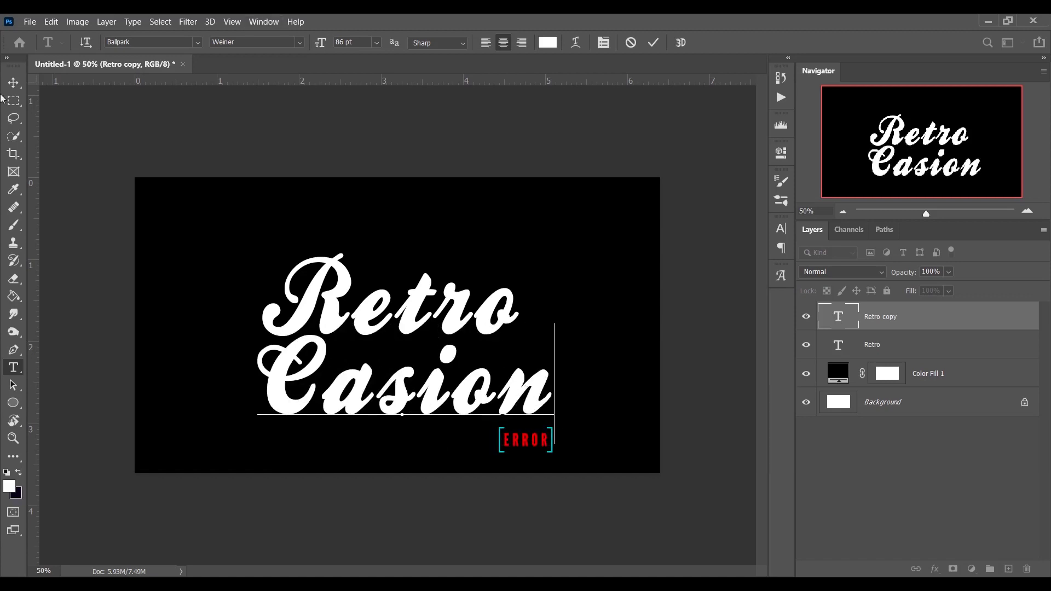
click(13, 83)
drag(356, 395, 372, 402)
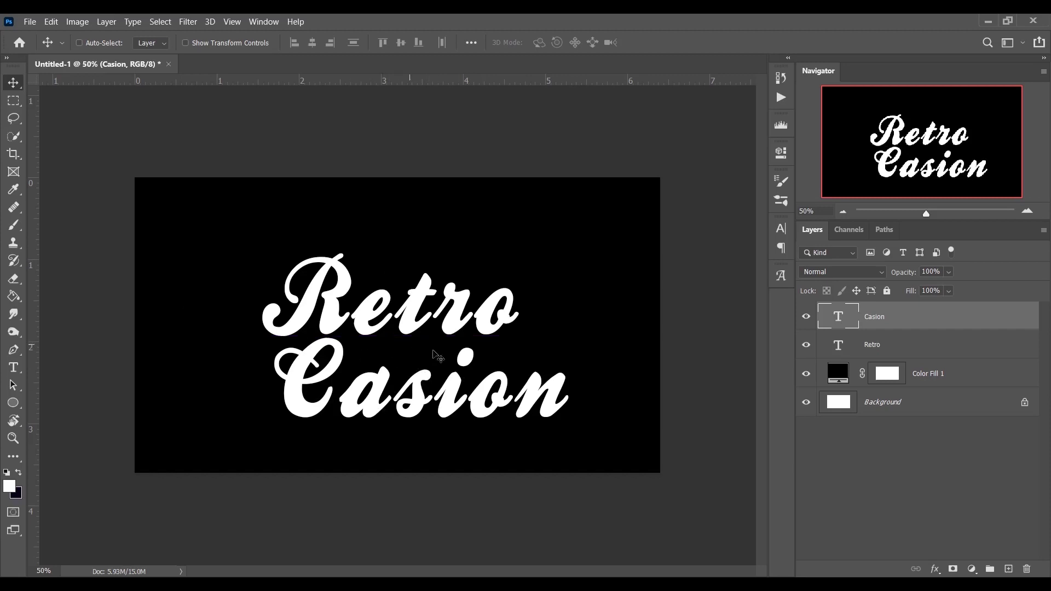
- Add a separate text layer reading "bet" and move it between "Retro" and "Casion"
click(13, 368)
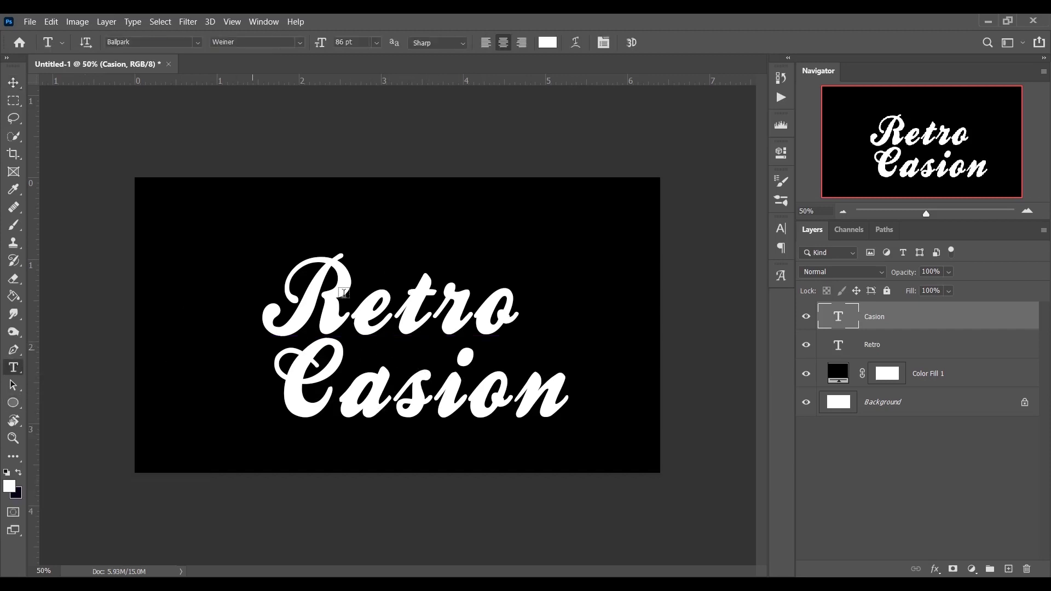
click(344, 293)
click(475, 241)
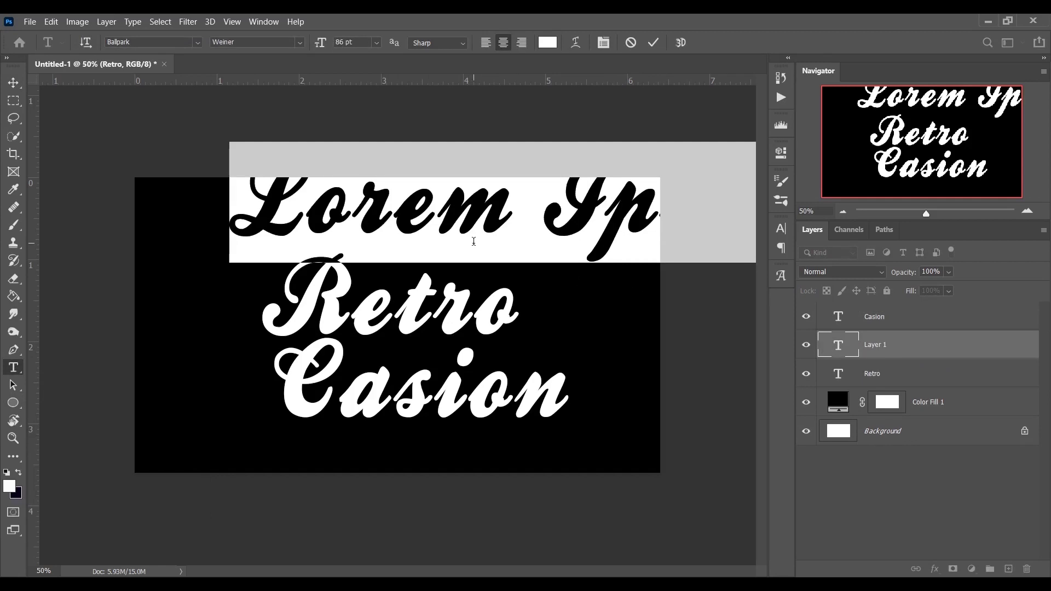
text(bet)
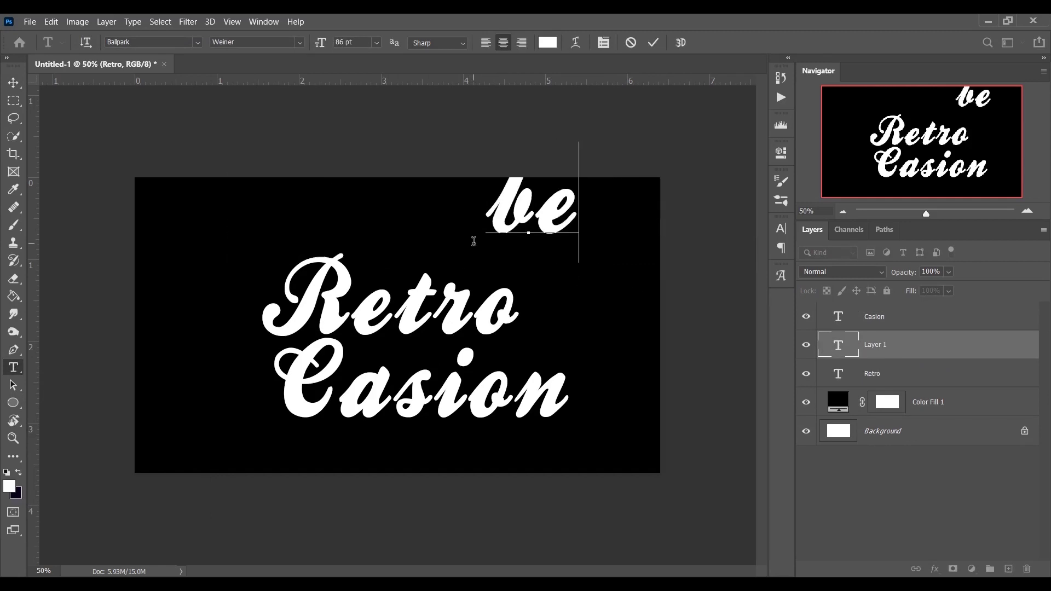
click(13, 82)
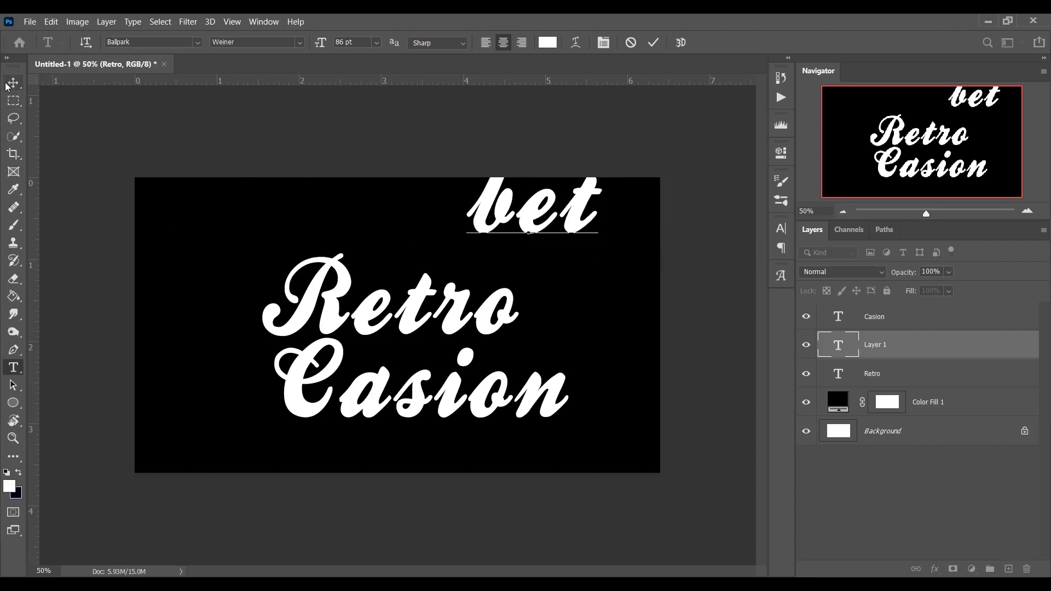
drag(512, 232, 412, 372)
- Scale down the "bet" text about its center to fit the gap between the two larger words
key(ctrl)
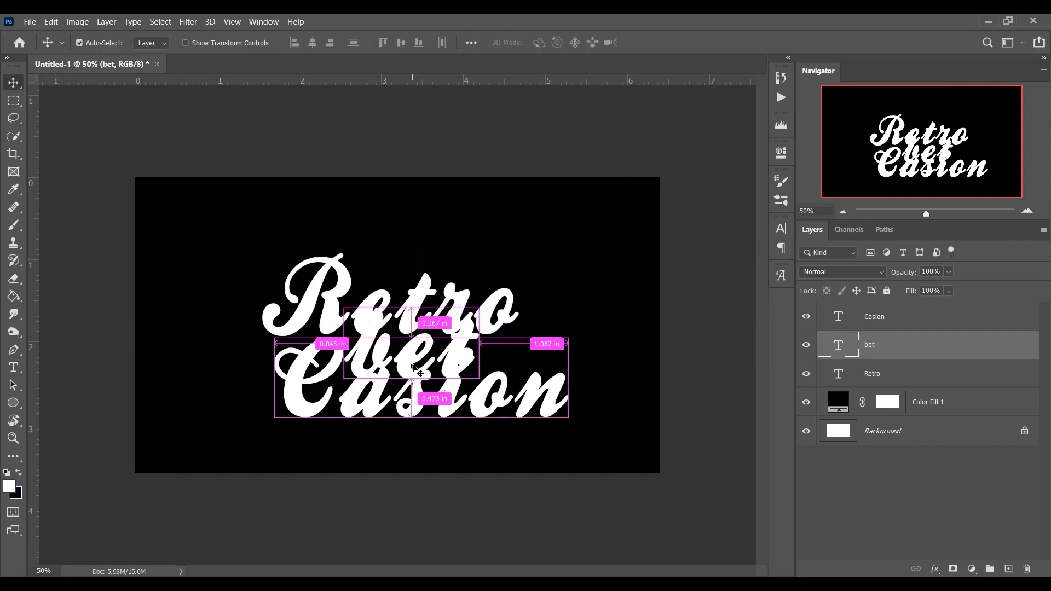
key(ctrl+t)
drag(478, 286, 430, 335)
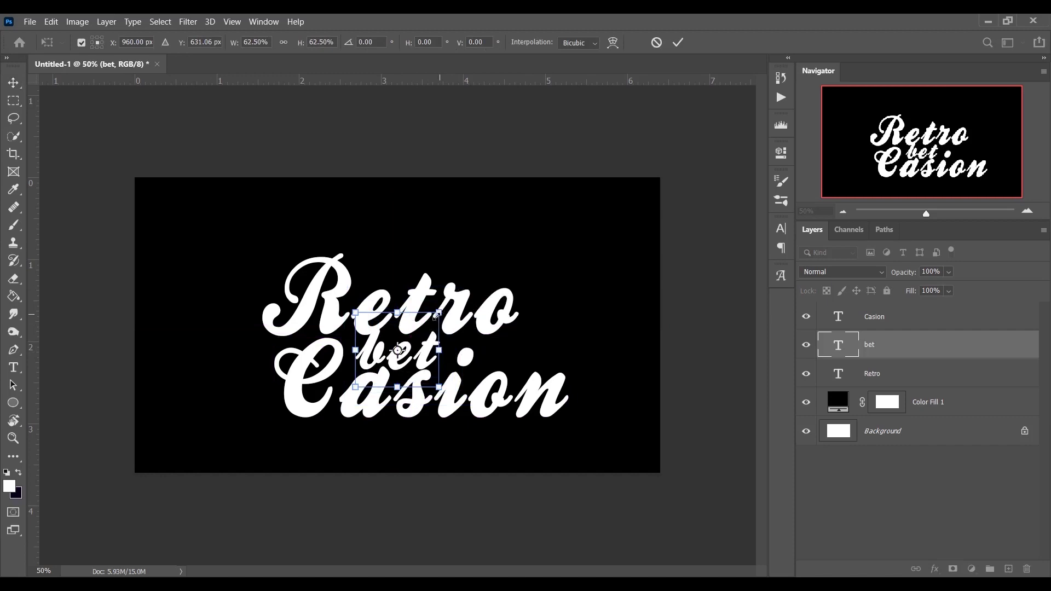
click(519, 247)
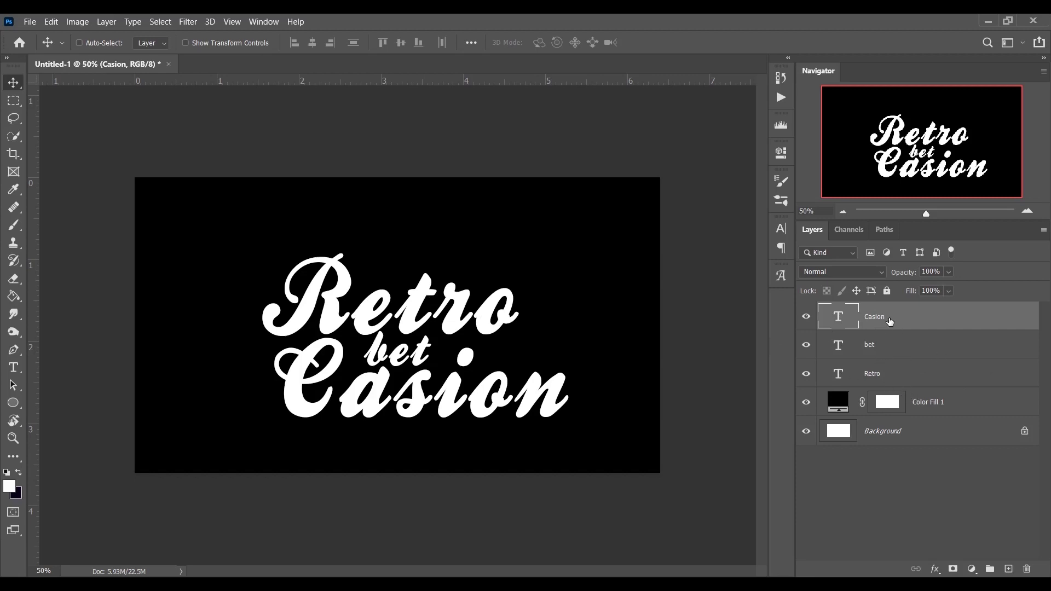
- Group the "Casion", "bet" and "Retro" text layers and move the group up and left to center it on the canvas
shift+click(883, 375)
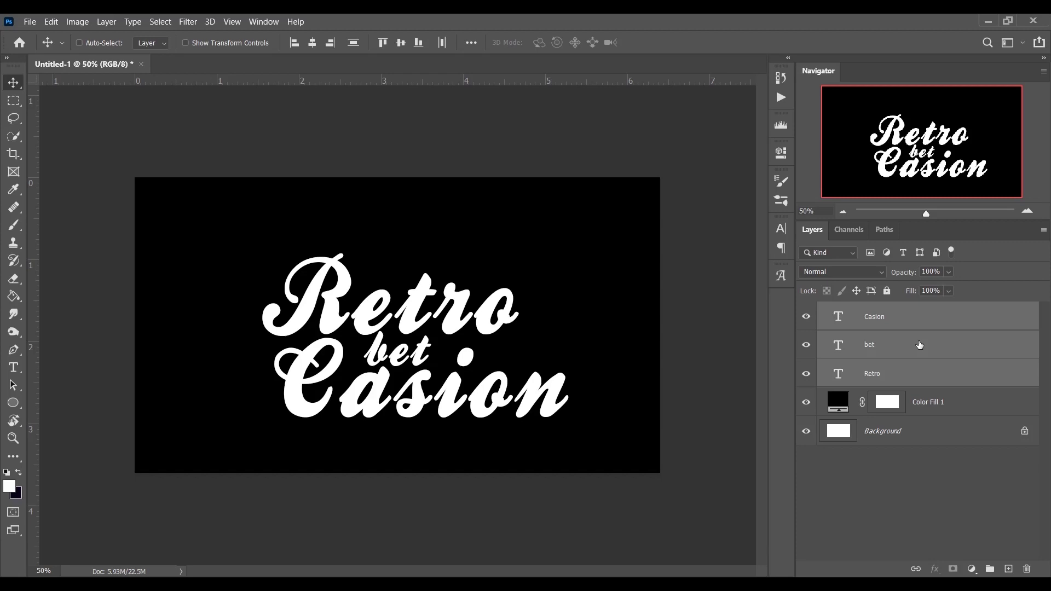
key(ctrl)
key(ctrl+g)
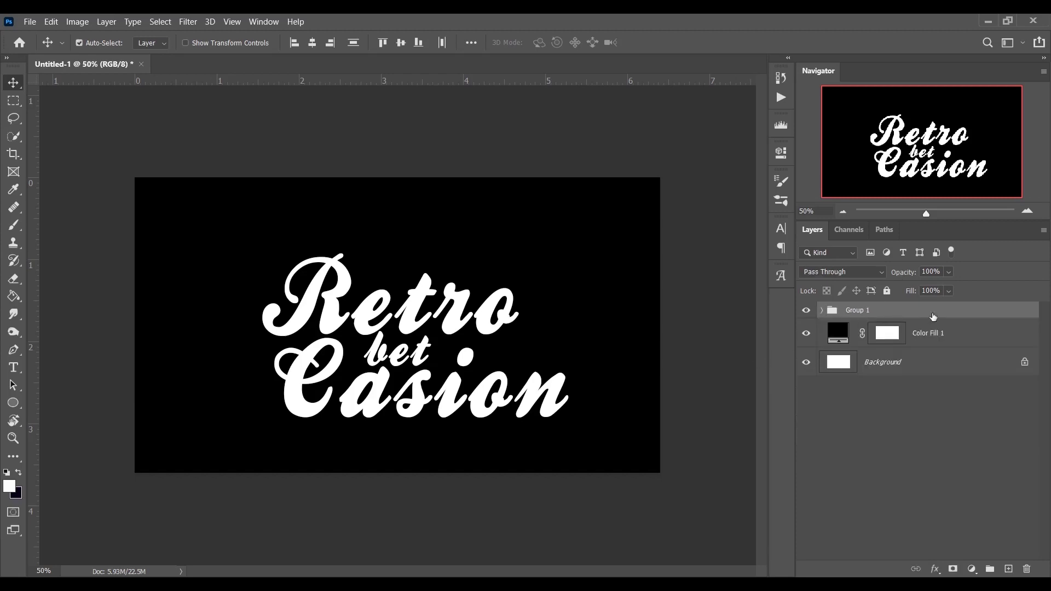
drag(399, 334, 401, 308)
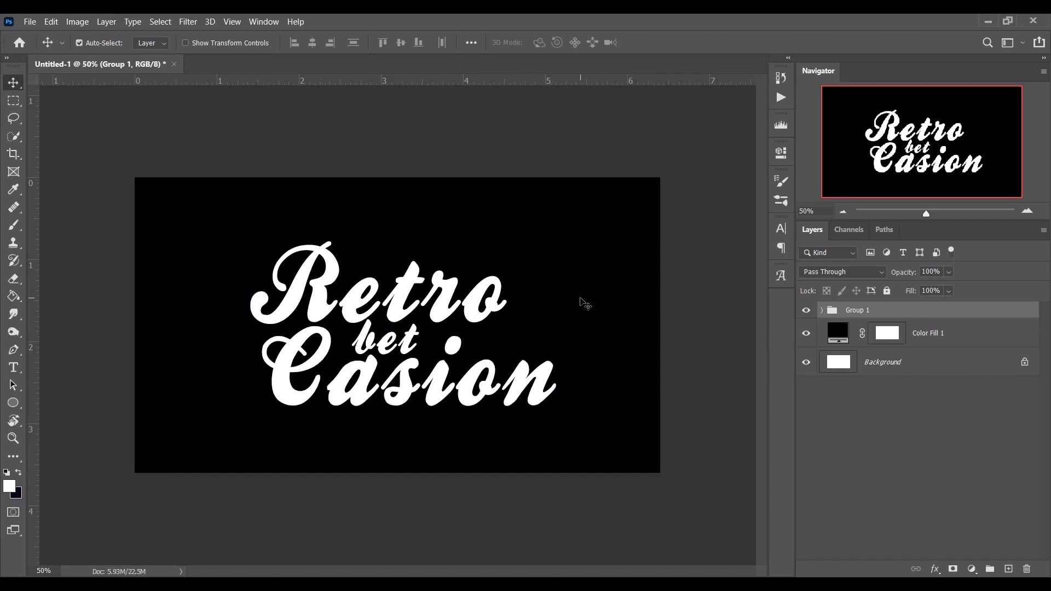
- Skew the text group so its right side rises about 2.5° and its top edge leans slightly left
key(ctrl+t)
right_click(537, 271)
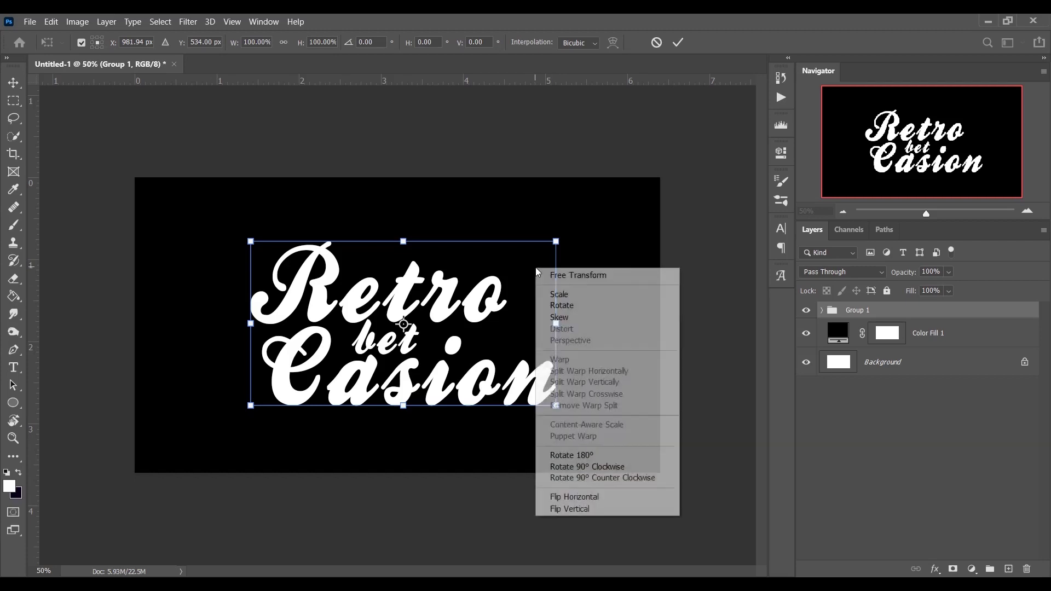
click(568, 320)
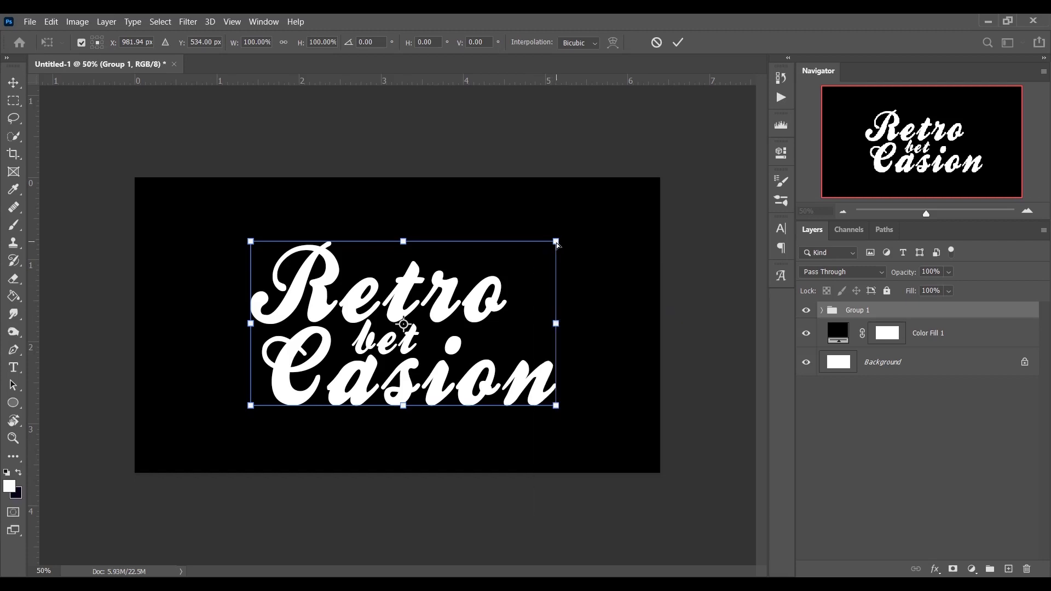
drag(557, 244, 561, 233)
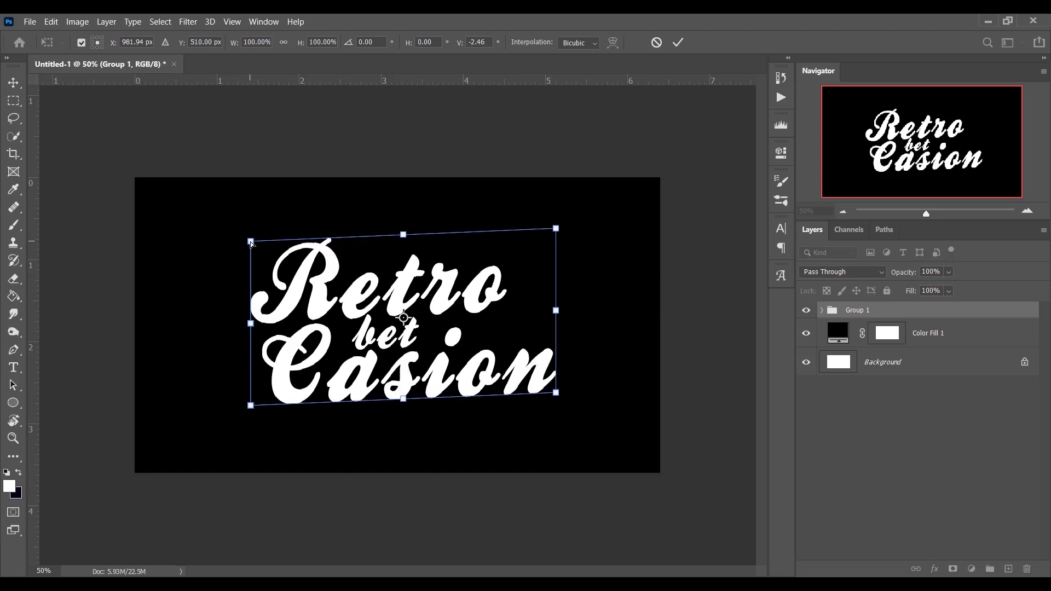
drag(251, 241, 246, 241)
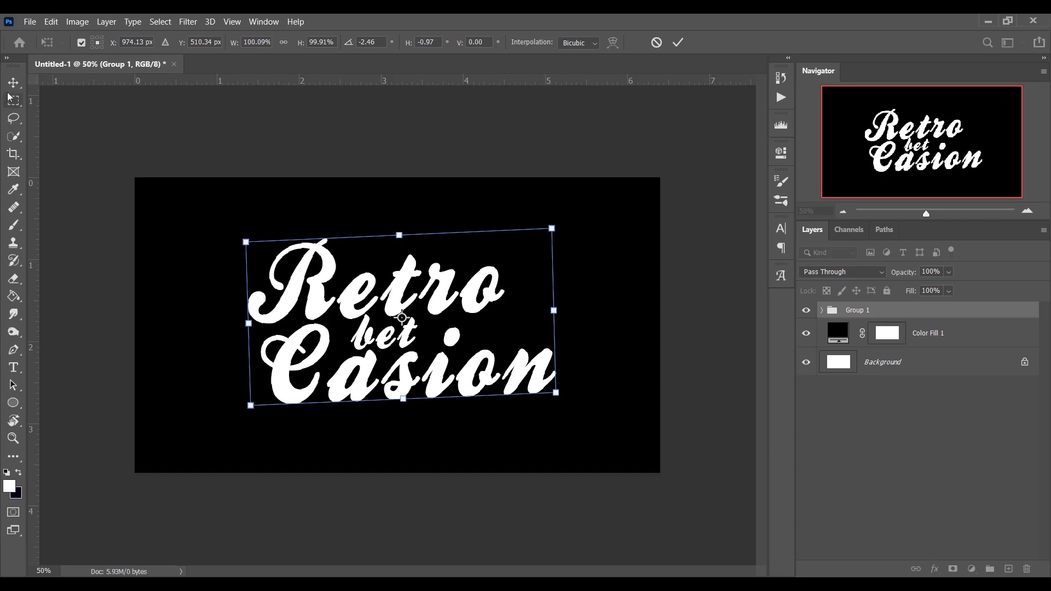
key(Return)
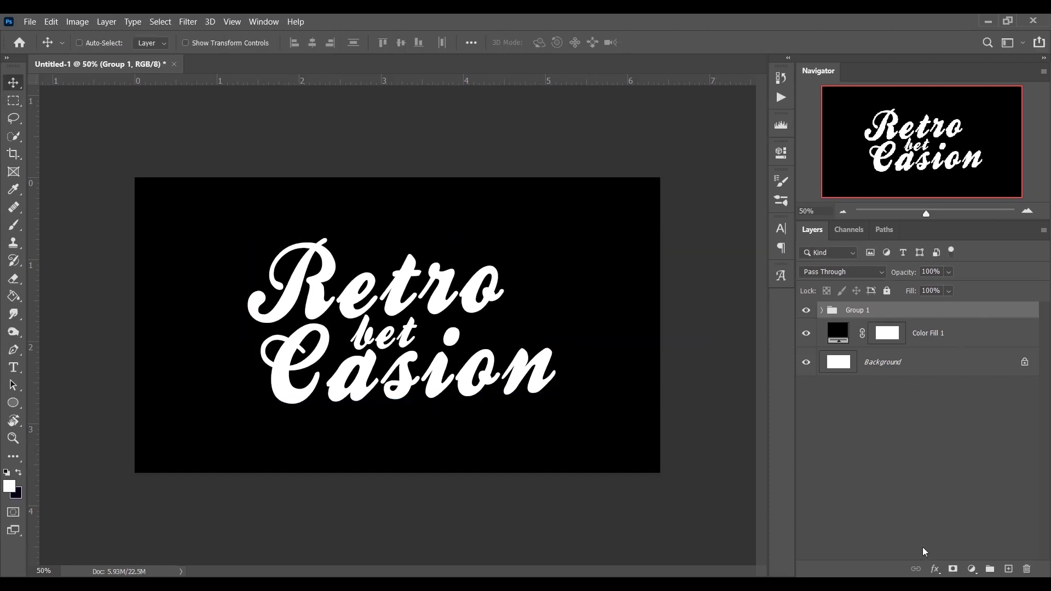
- Add a 15 px outside Stroke effect to the text group in dark purple #0a001b
click(935, 570)
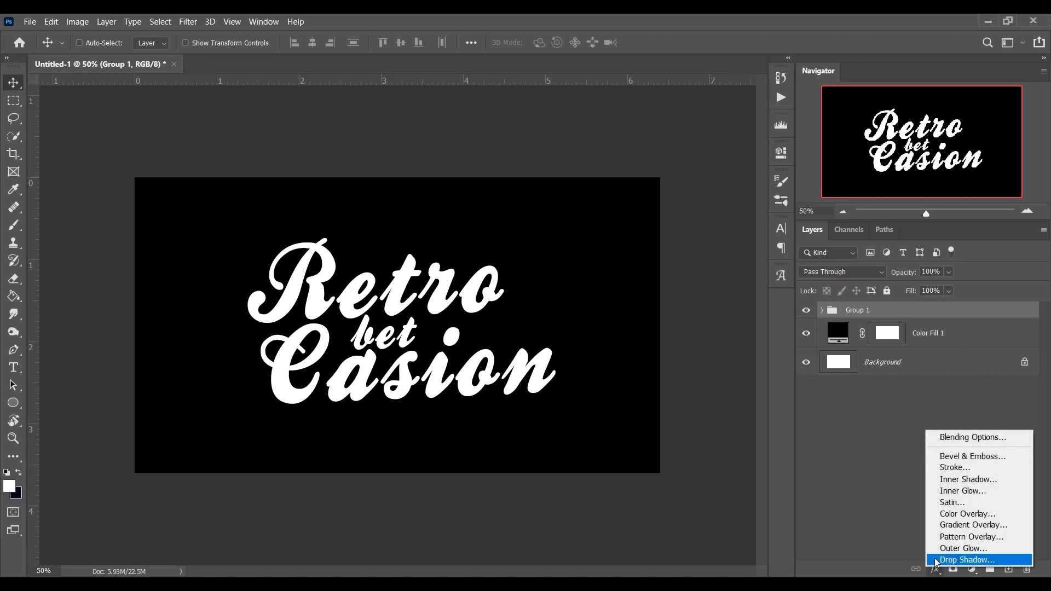
click(953, 468)
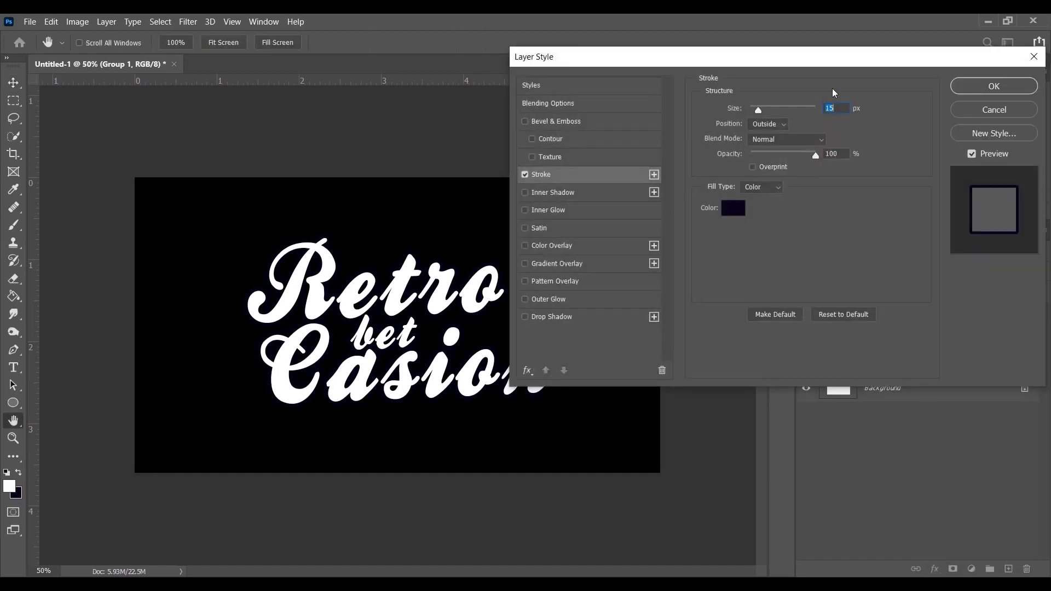
drag(806, 59, 830, 143)
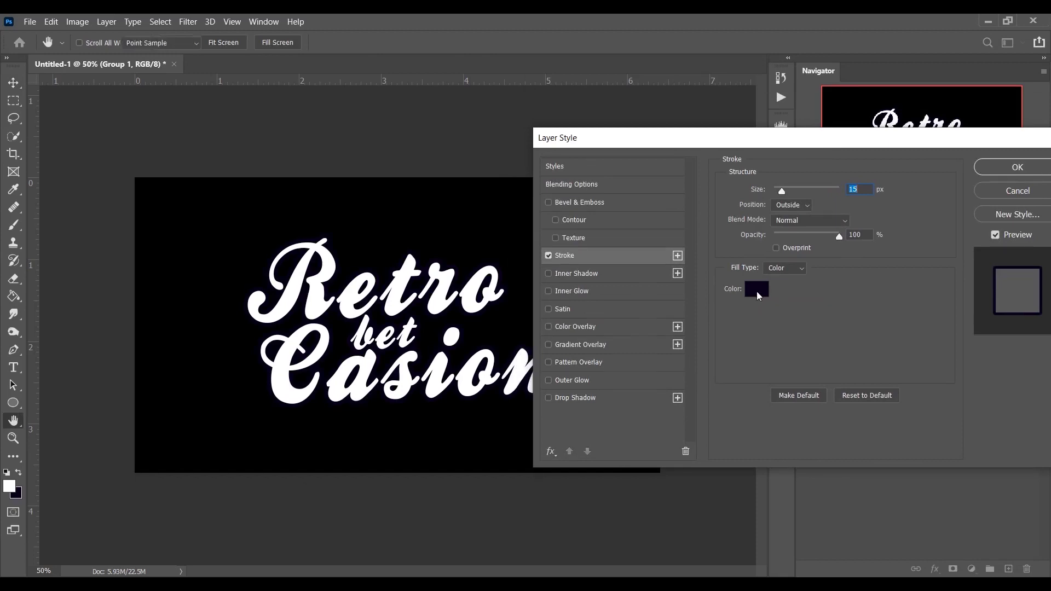
click(757, 295)
drag(471, 227, 535, 188)
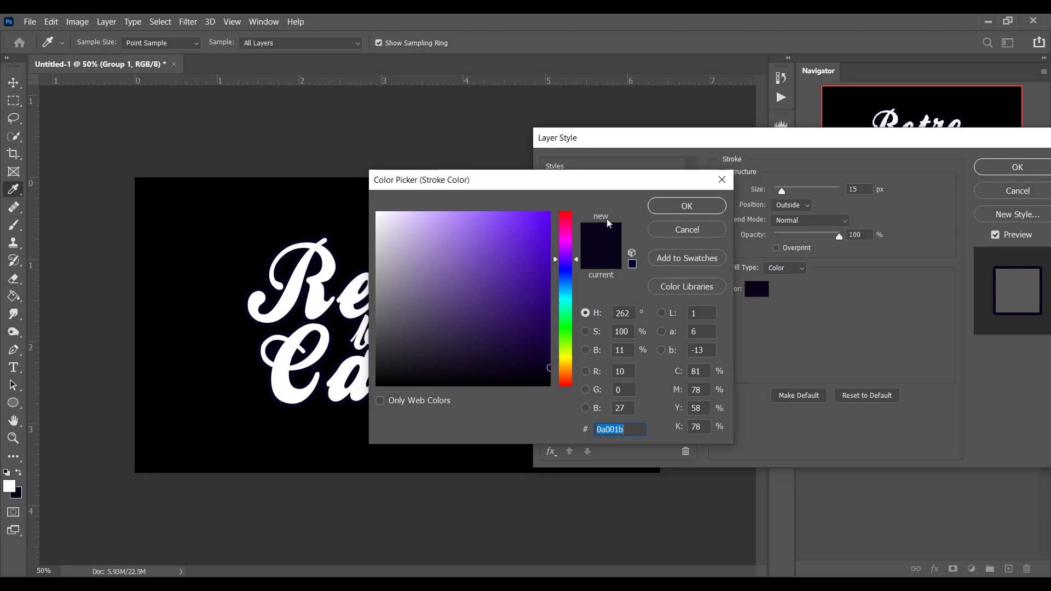
click(664, 211)
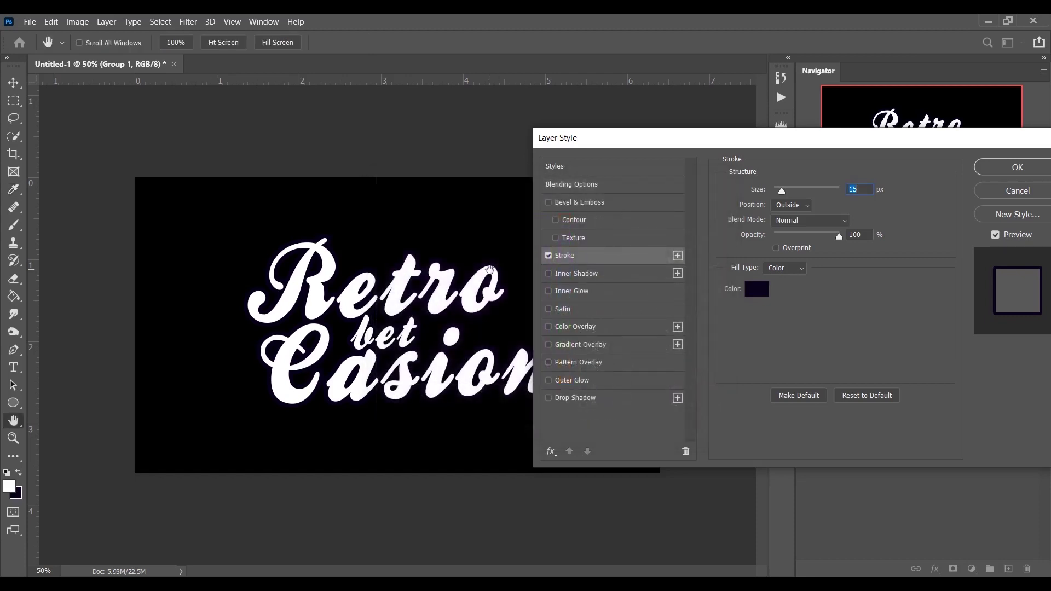
- Set the group's stroke color to gray #5c5b5c
key(ctrl+plus)
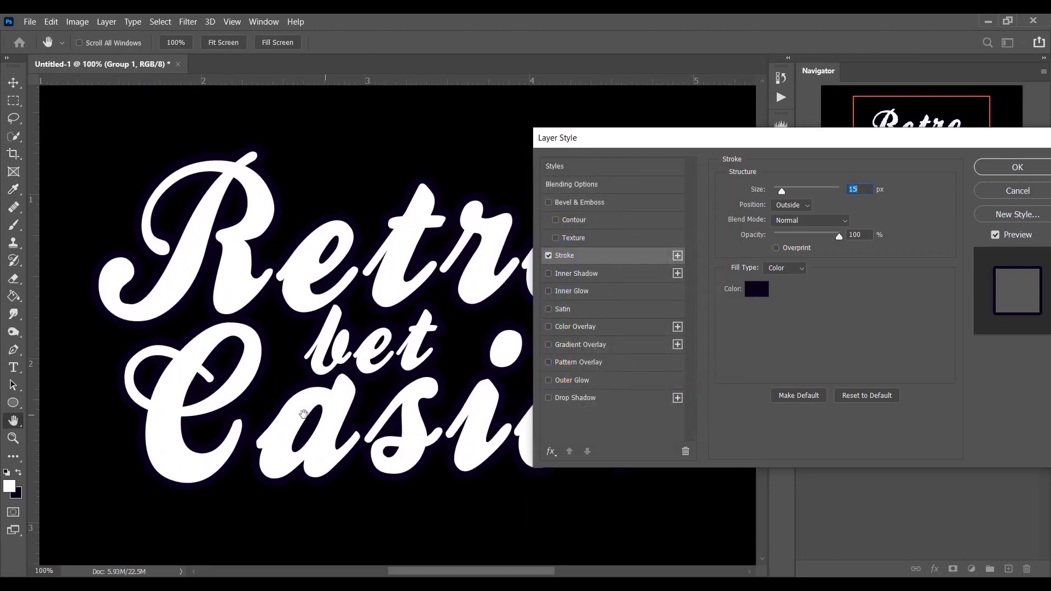
drag(297, 389, 301, 353)
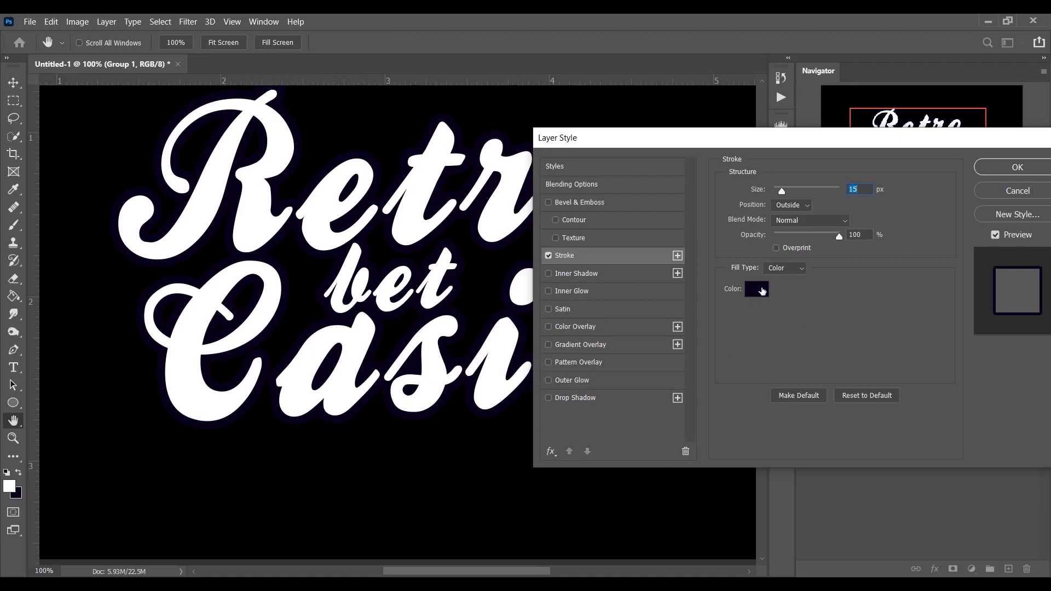
click(768, 295)
click(320, 176)
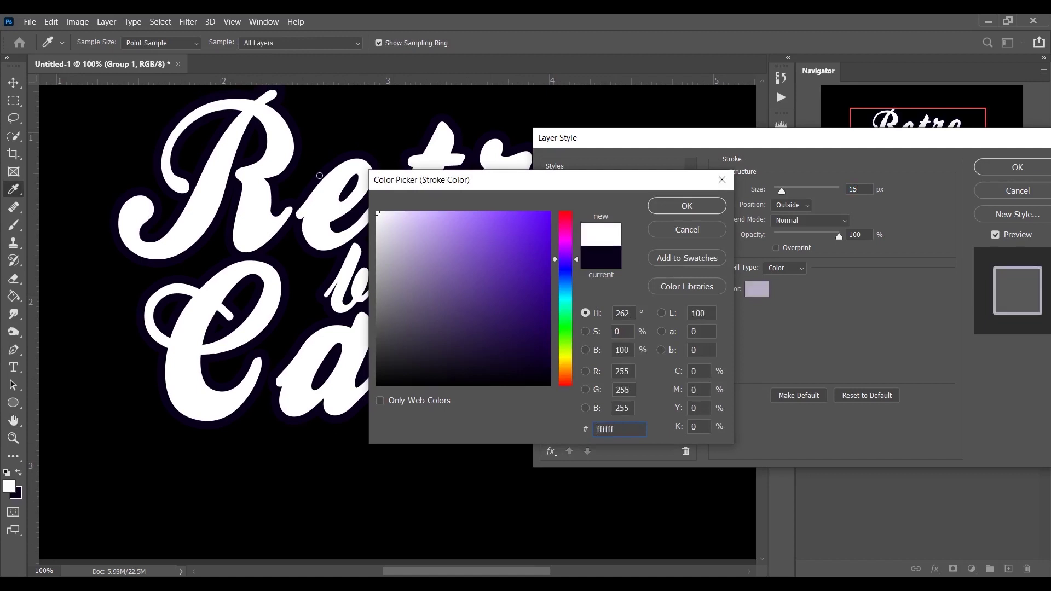
text(5c5b5c)
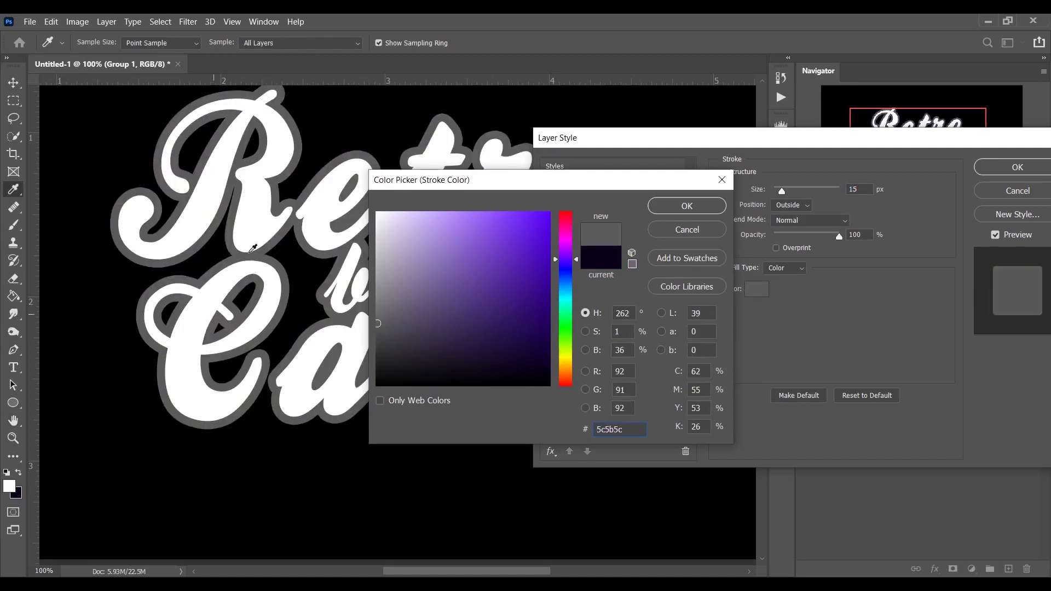
click(687, 206)
- Try stroke sizes of 35 px and 30 px, and settle on 20 px with the position at Outside
drag(783, 189, 784, 189)
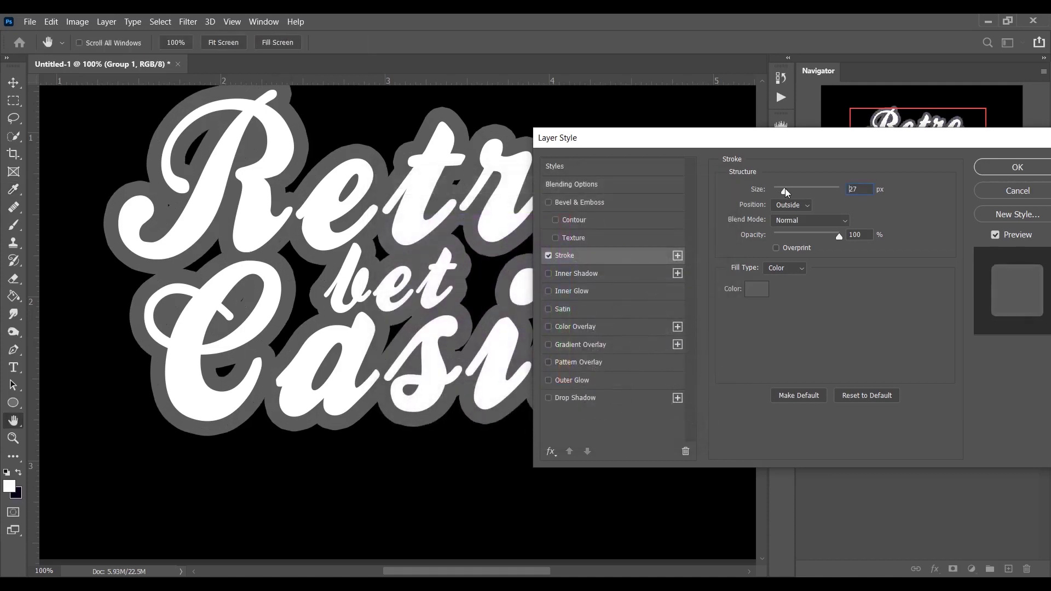
click(785, 189)
text(35)
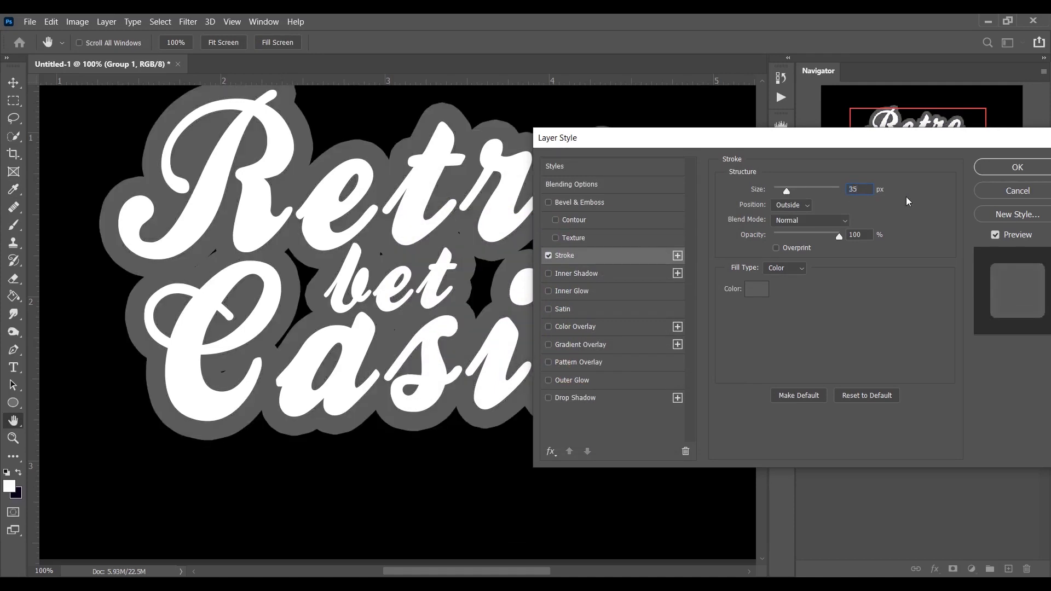
double_click(853, 189)
text(30)
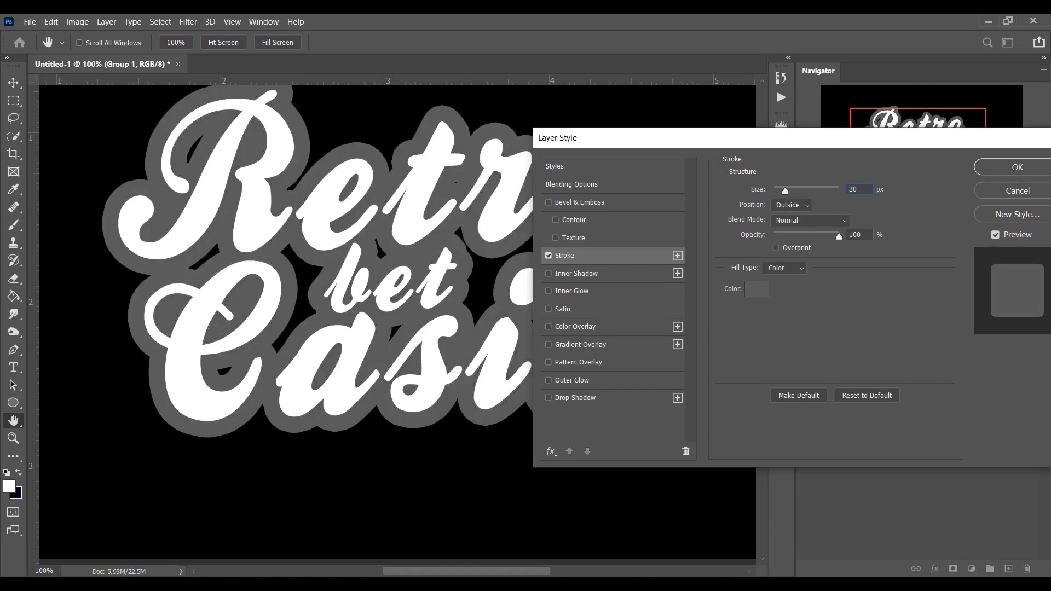
drag(785, 191, 783, 194)
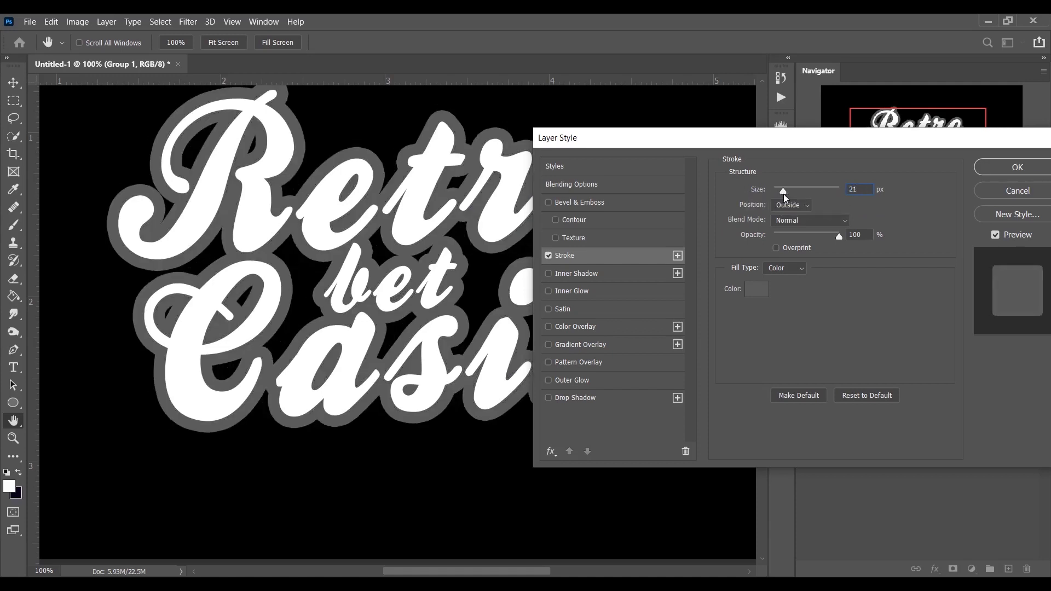
click(784, 194)
text(20)
click(796, 205)
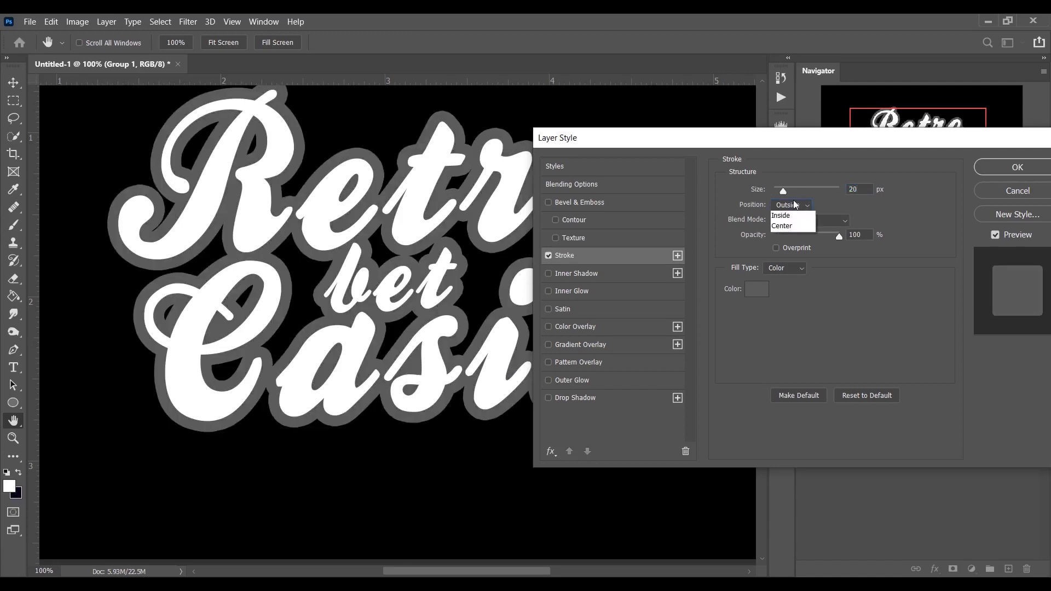
click(800, 217)
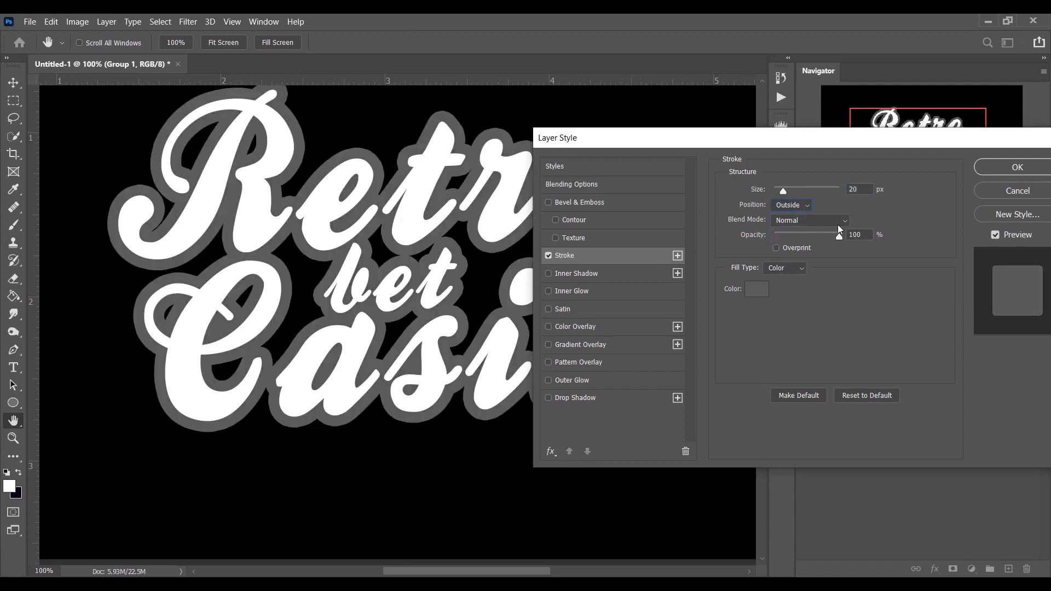
- Set the group's stroke color to dark purple #0a001b and apply the layer style
click(760, 294)
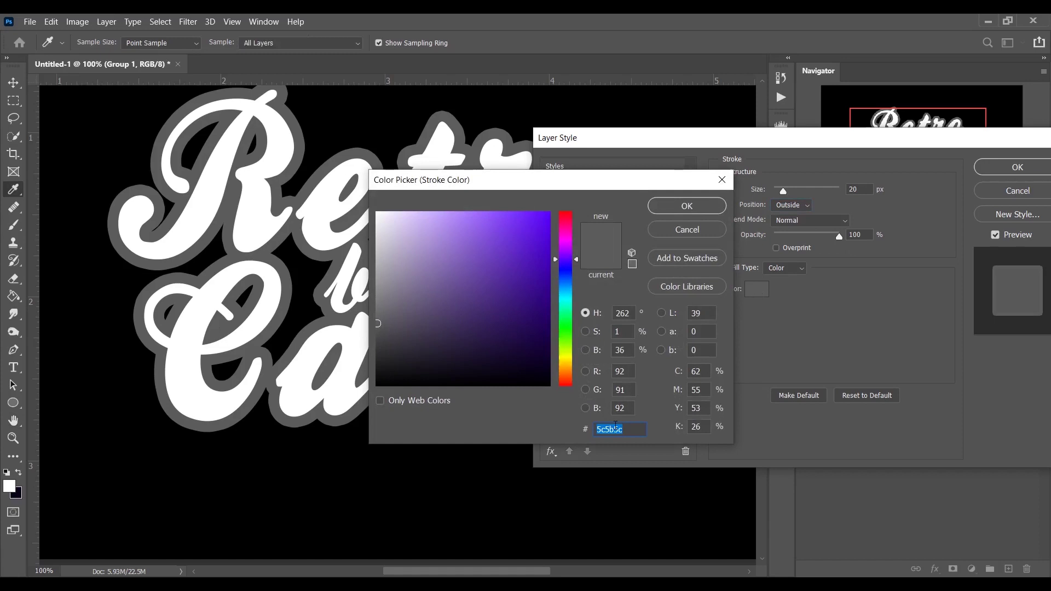
text(0a0)
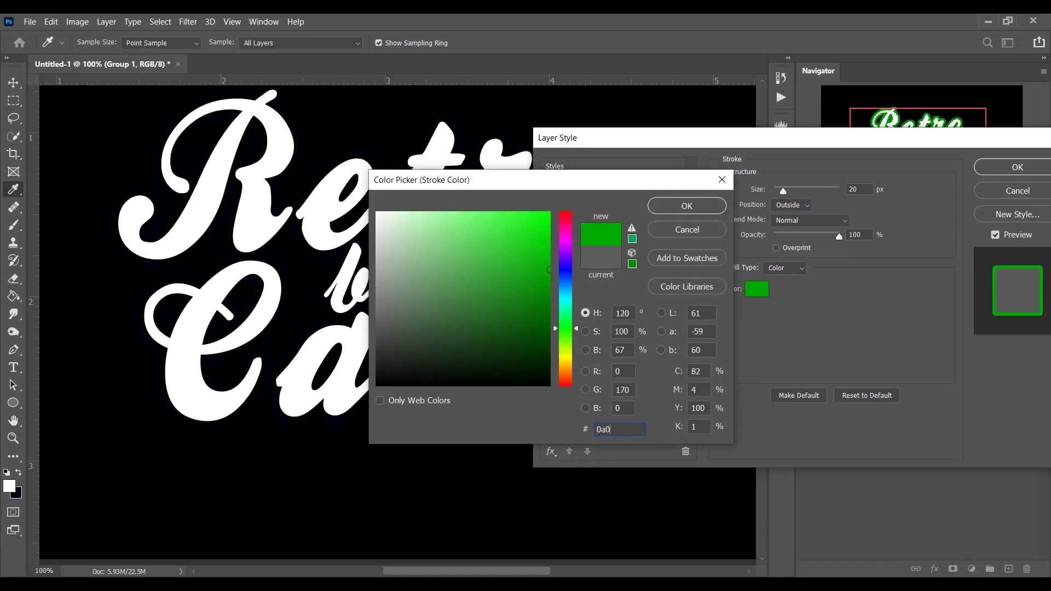
text(01b)
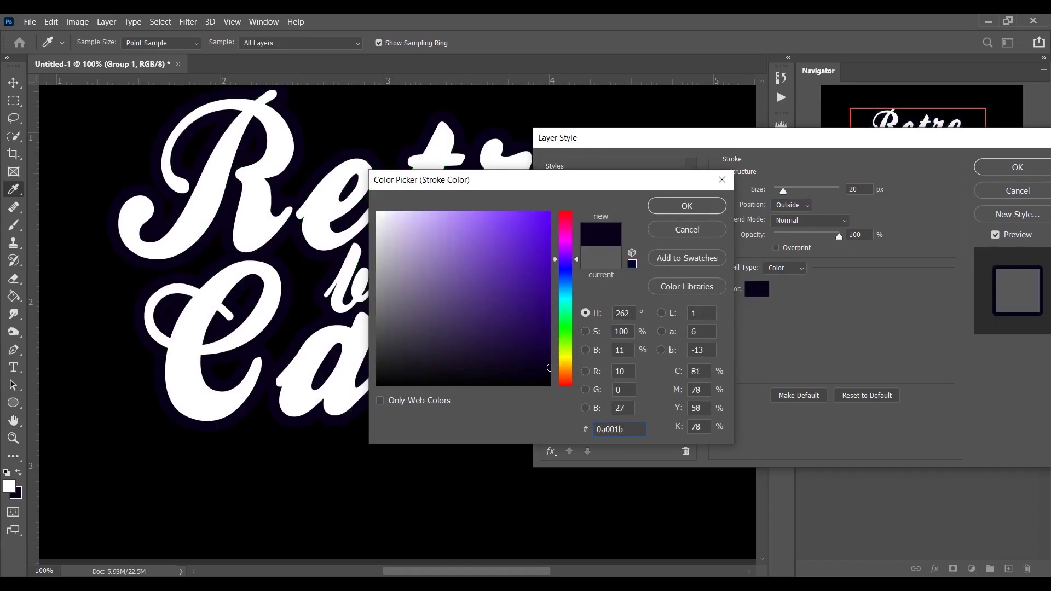
click(670, 212)
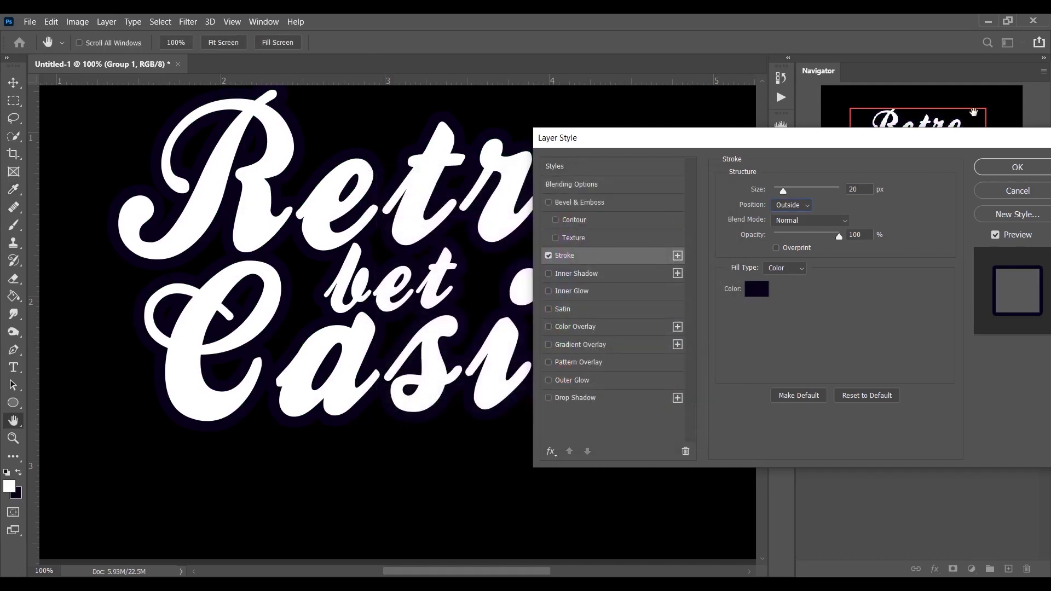
drag(872, 137, 774, 128)
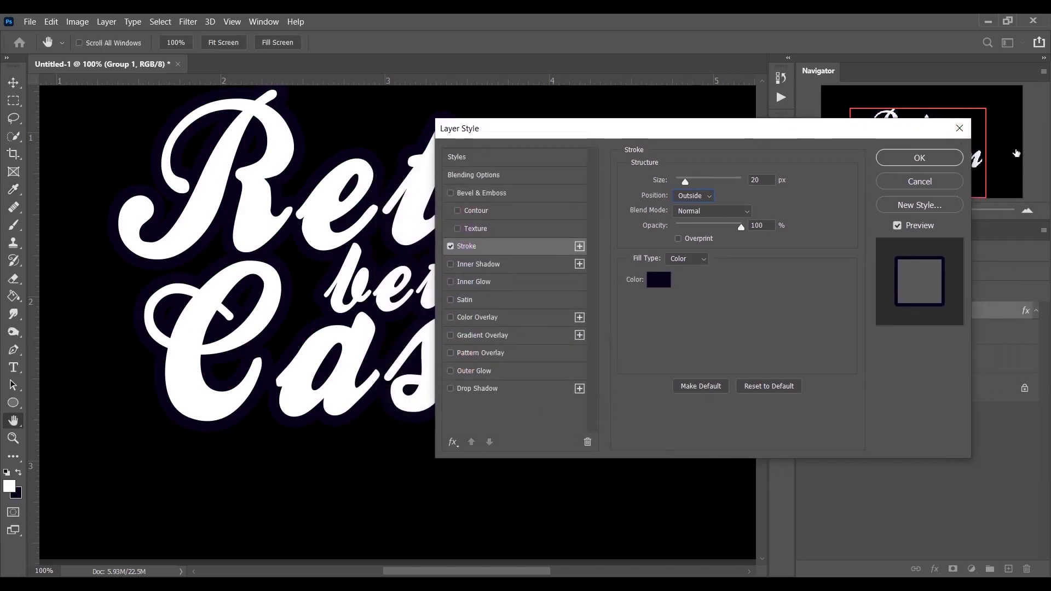
click(903, 156)
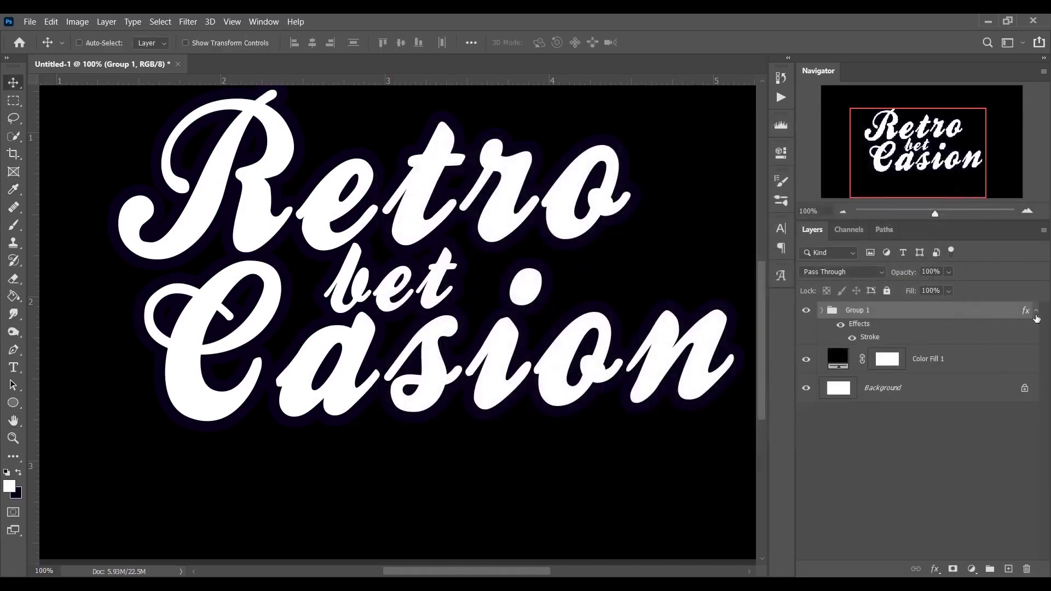
- Collapse the group's effects list and duplicate the stroked text group twice
click(1036, 313)
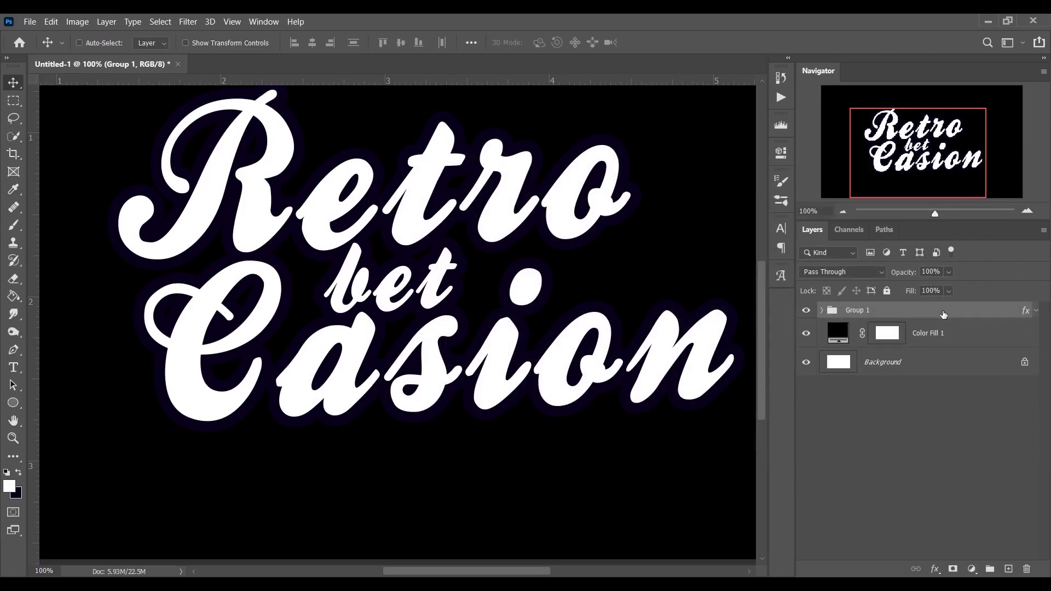
key(ctrl+j)
key(ctrl+j)
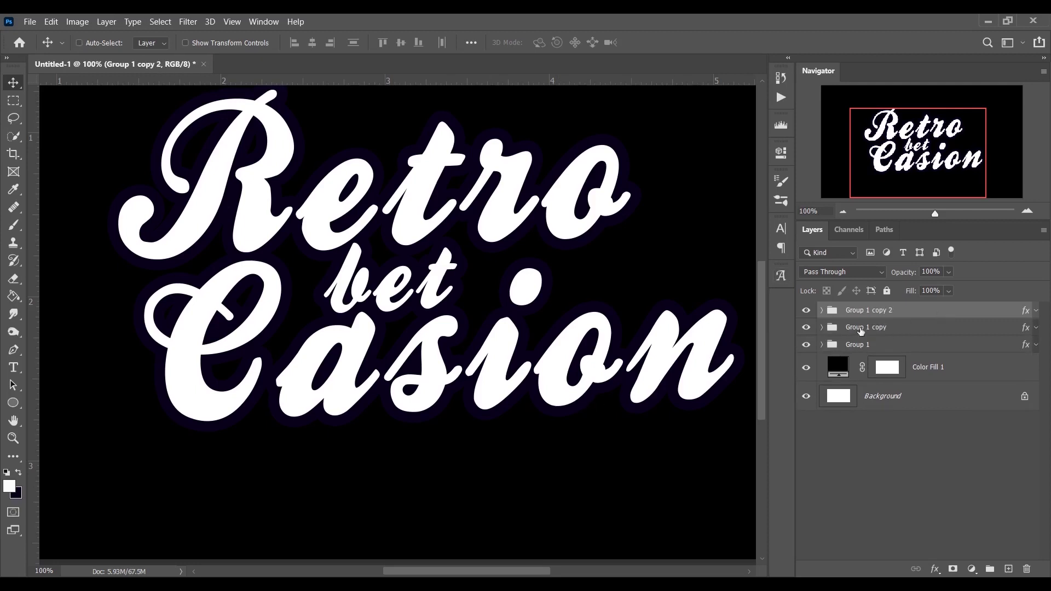
- Set the stroke color of the middle group, Group 1 copy, to light blue #54adff
click(861, 330)
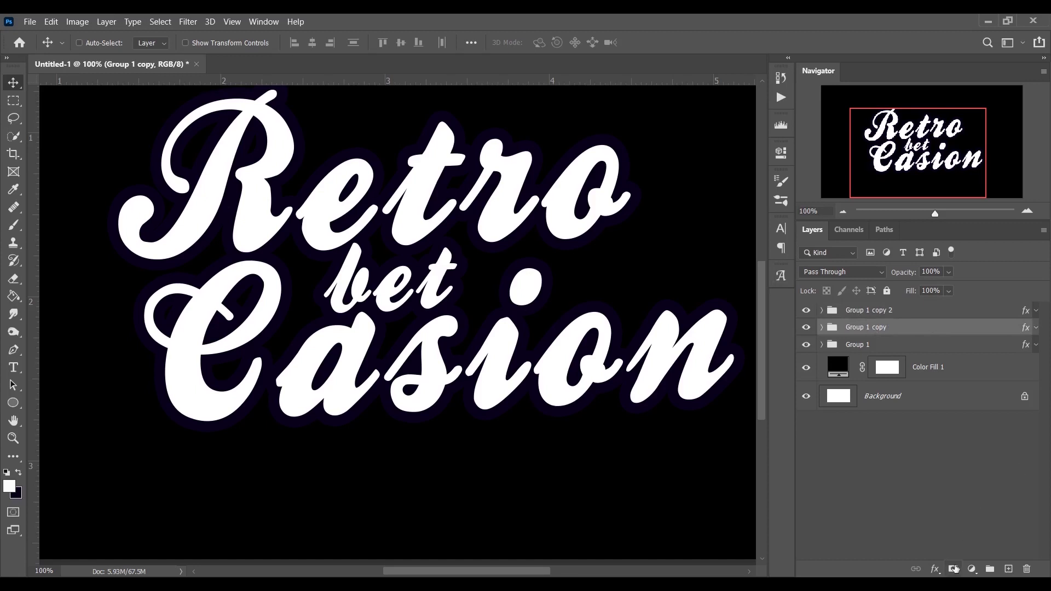
click(936, 570)
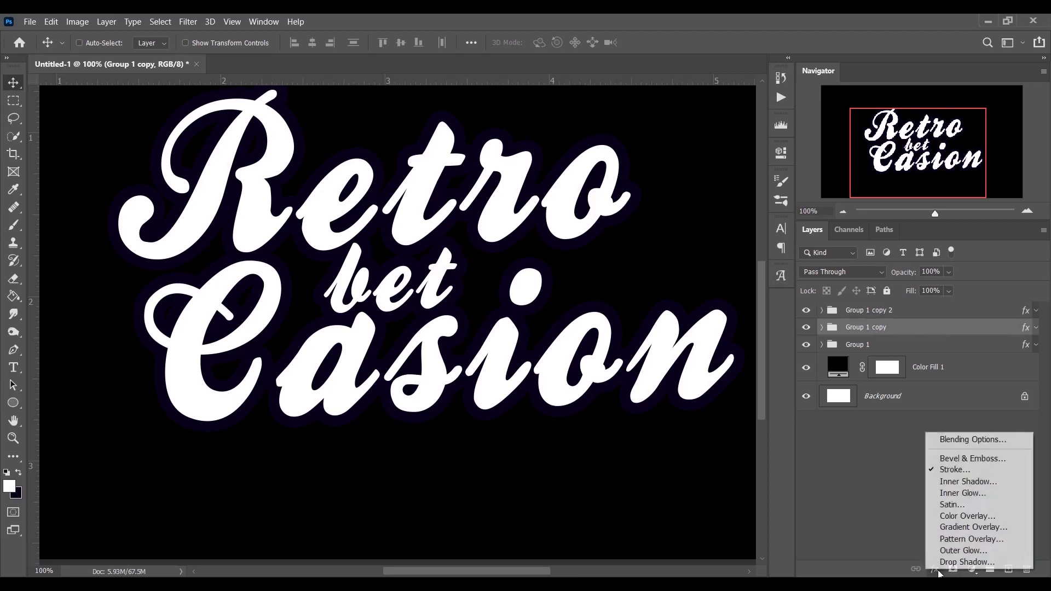
click(955, 469)
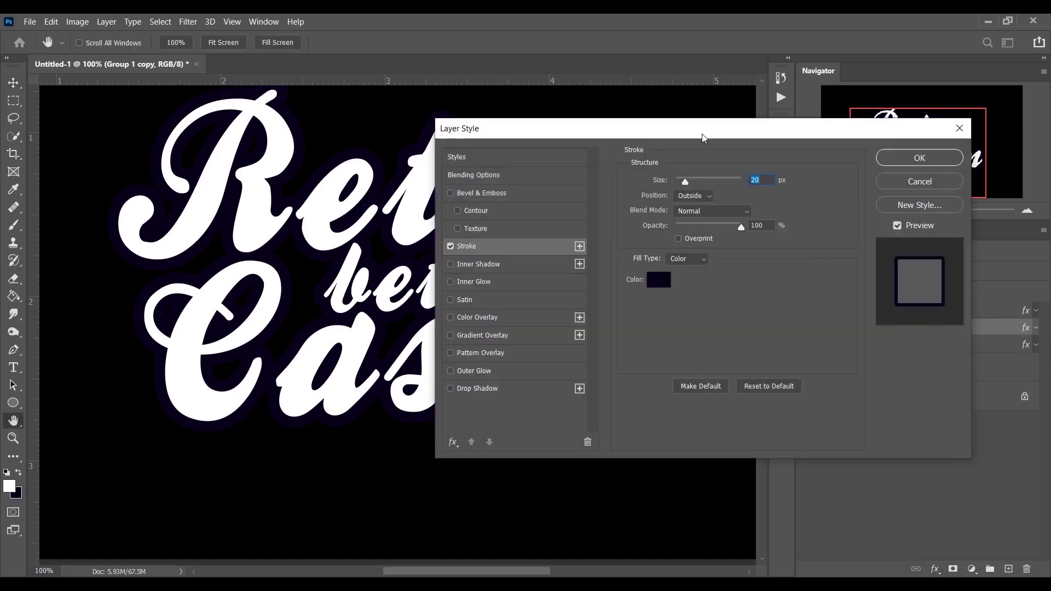
drag(703, 137, 638, 119)
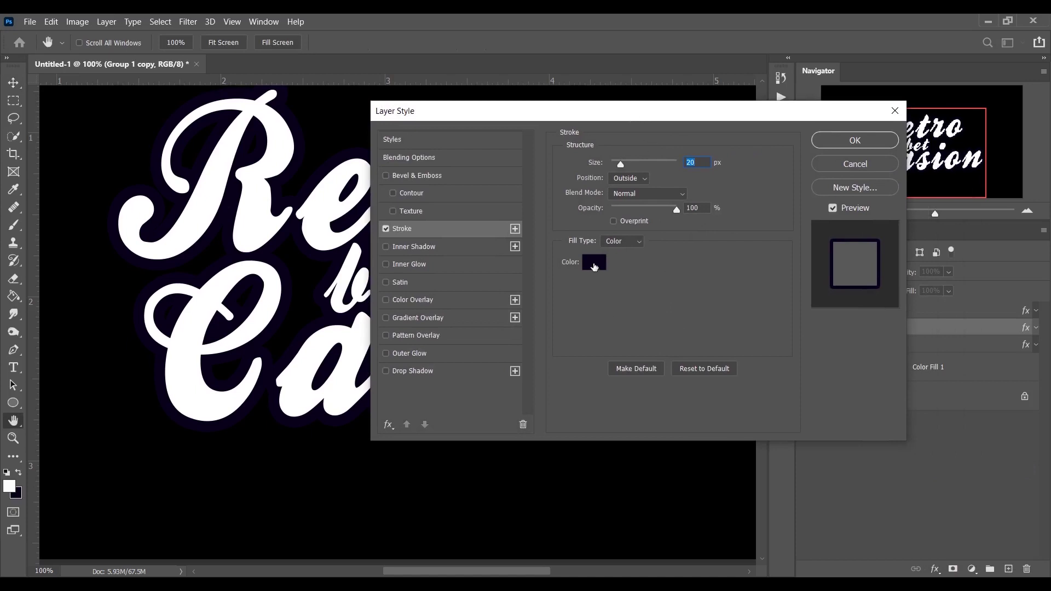
click(595, 264)
text(5)
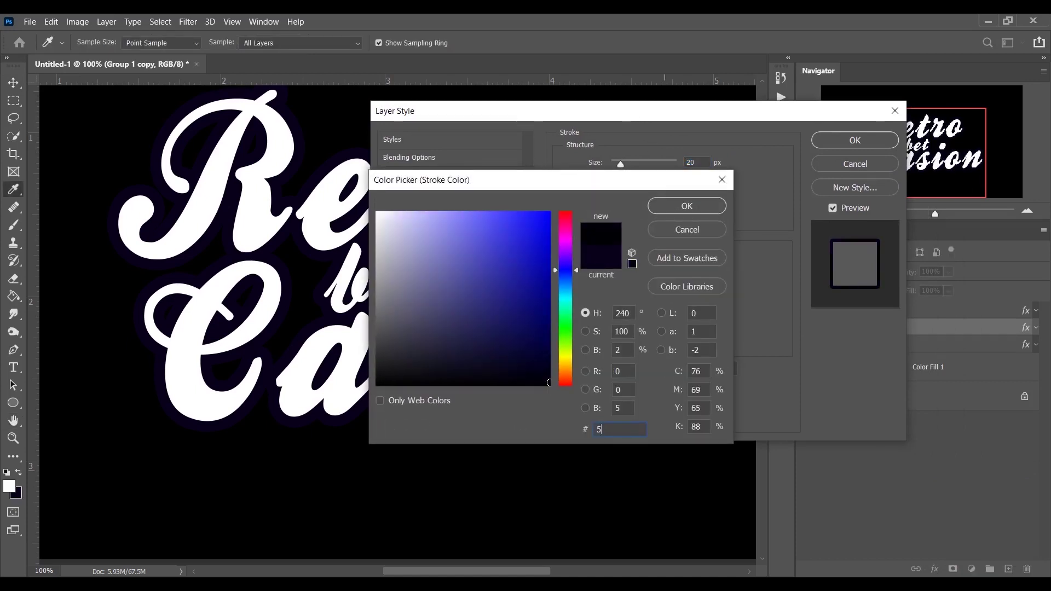
text(4adff)
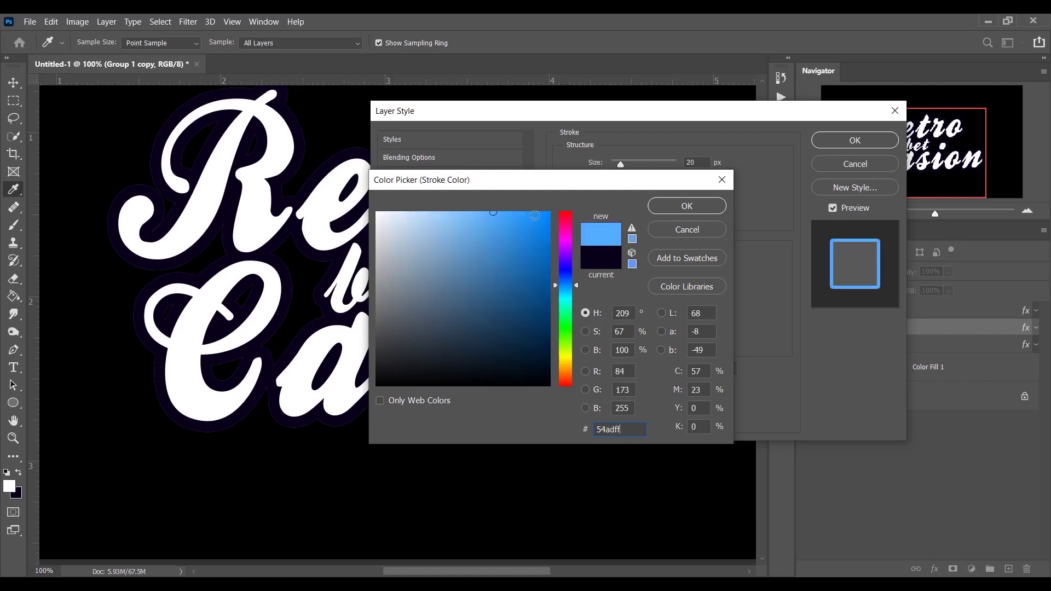
click(678, 212)
- Set the stroke size of Group 1 copy to 15 px and apply the layer style
drag(623, 162, 621, 163)
double_click(691, 163)
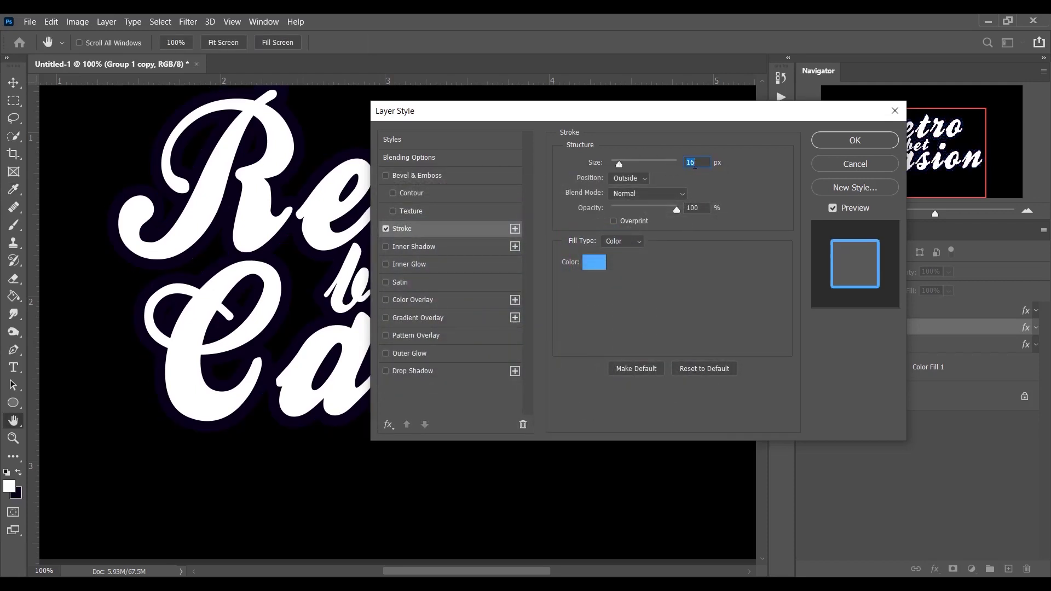
text(15)
click(852, 143)
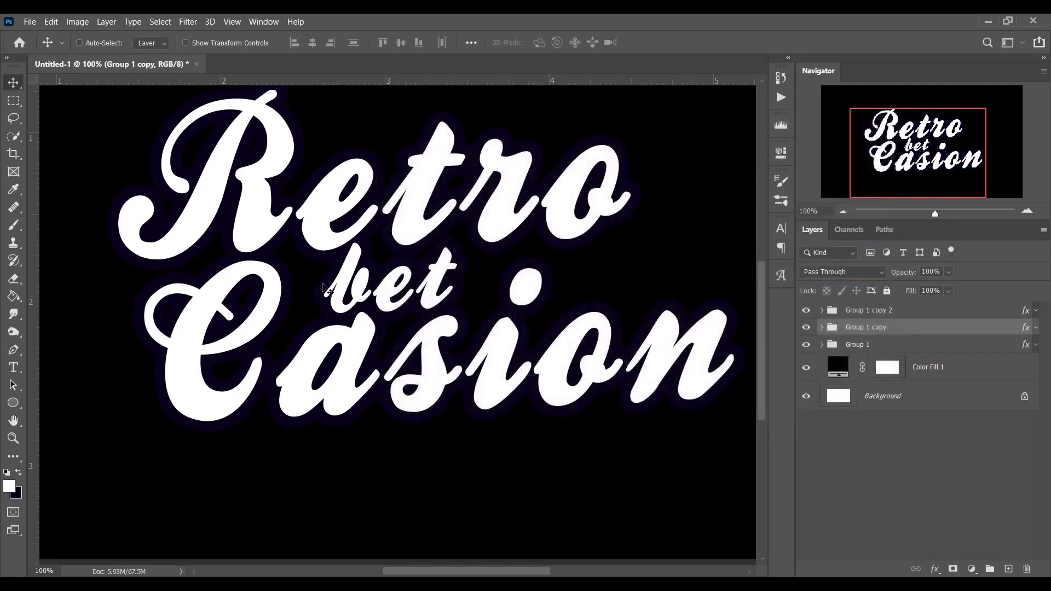
- Nudge Group 1 copy until its light blue stroke shows along the right and lower edges of the lettering
scroll(350, 249, up, 1)
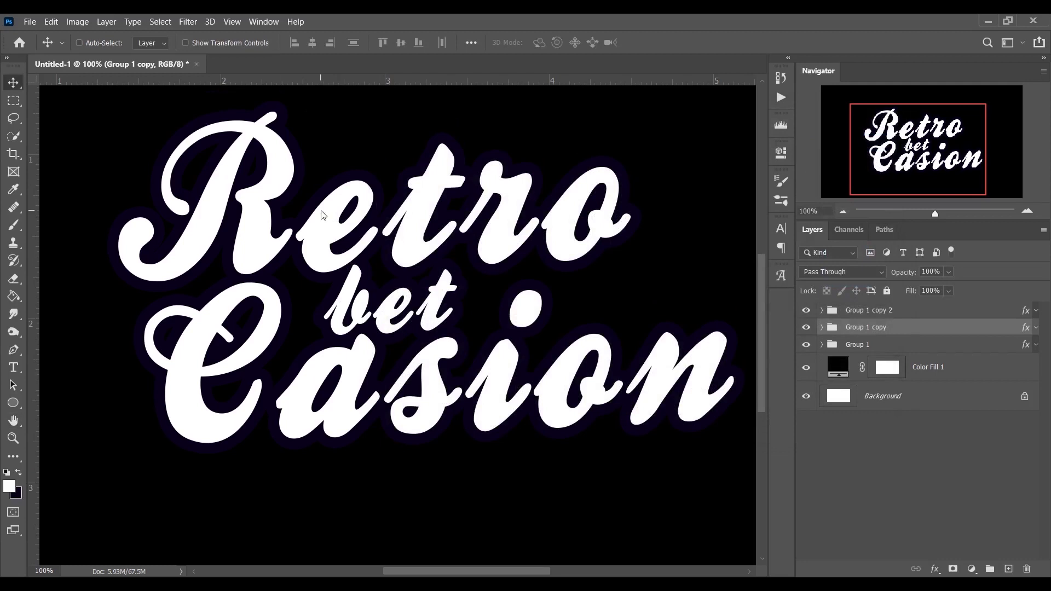
key(Right)
key(Right)
key(Right)
key(Right)
key(Right)
key(Right)
key(Up)
key(Up)
key(Up)
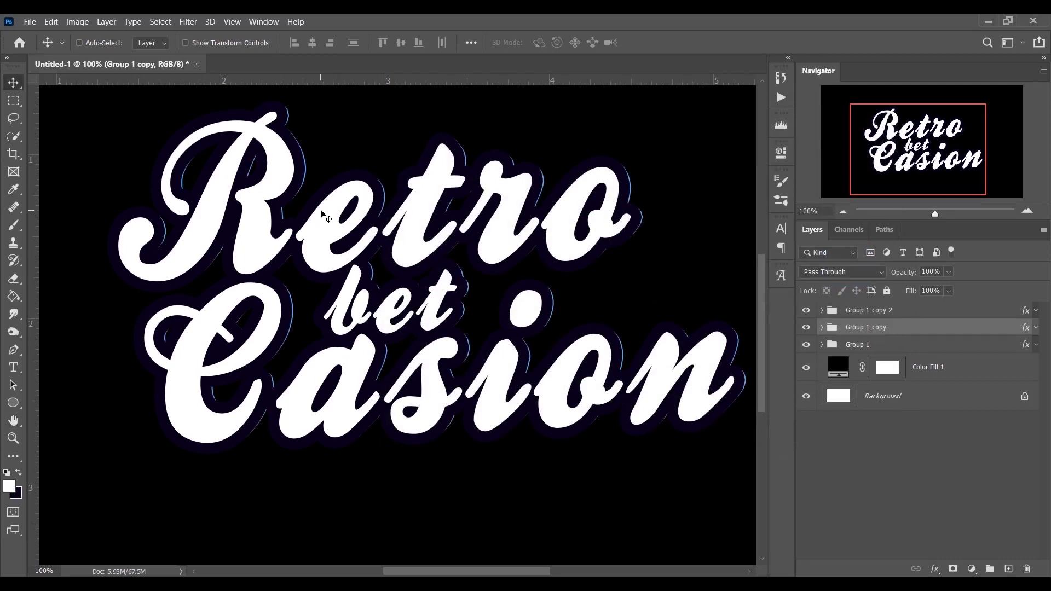
key(Right)
key(Right)
key(Right)
key(Right)
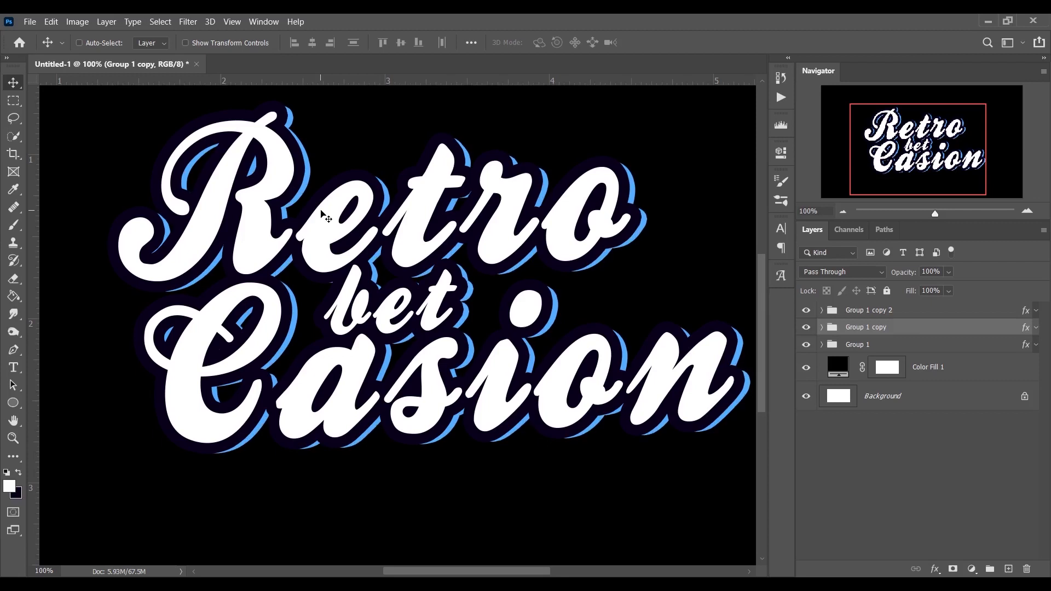
key(Right)
key(Right)
key(Right)
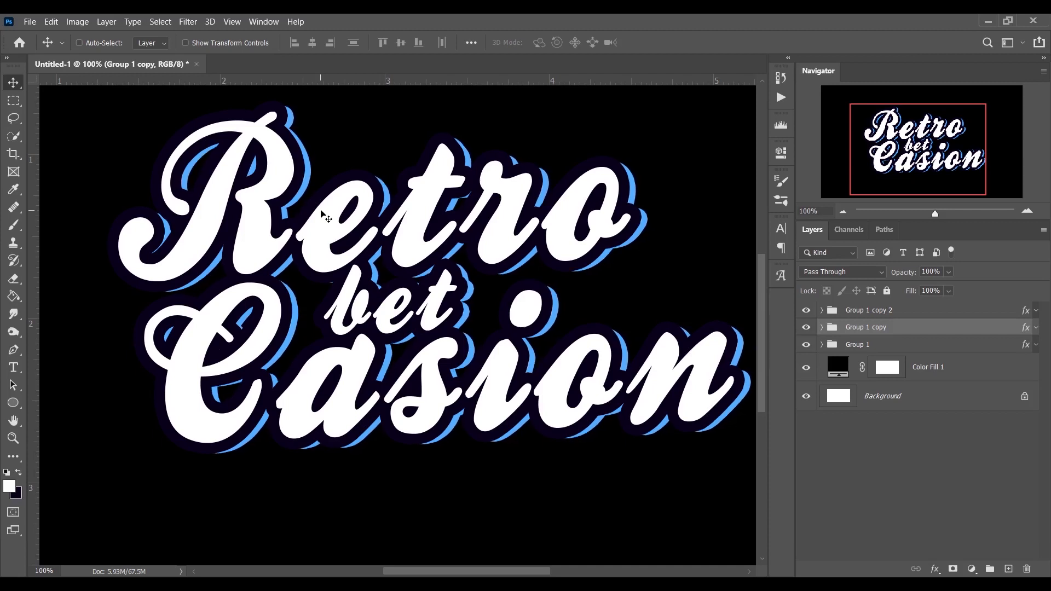
- Group the three stroked text groups, Group 1 copy 2, Group 1 copy and Group 1, together
key(ctrl+minus)
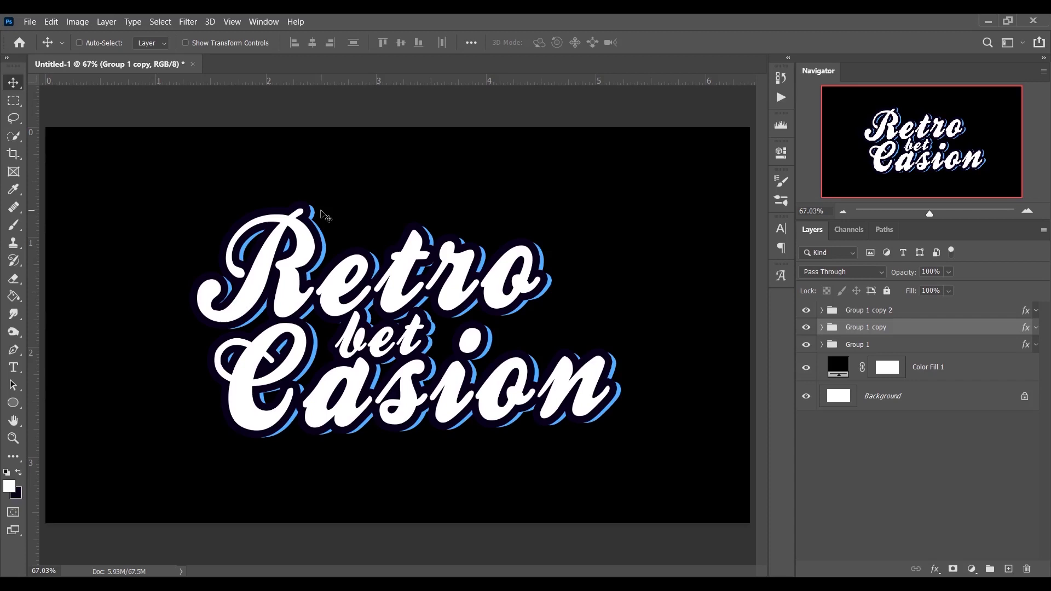
click(861, 312)
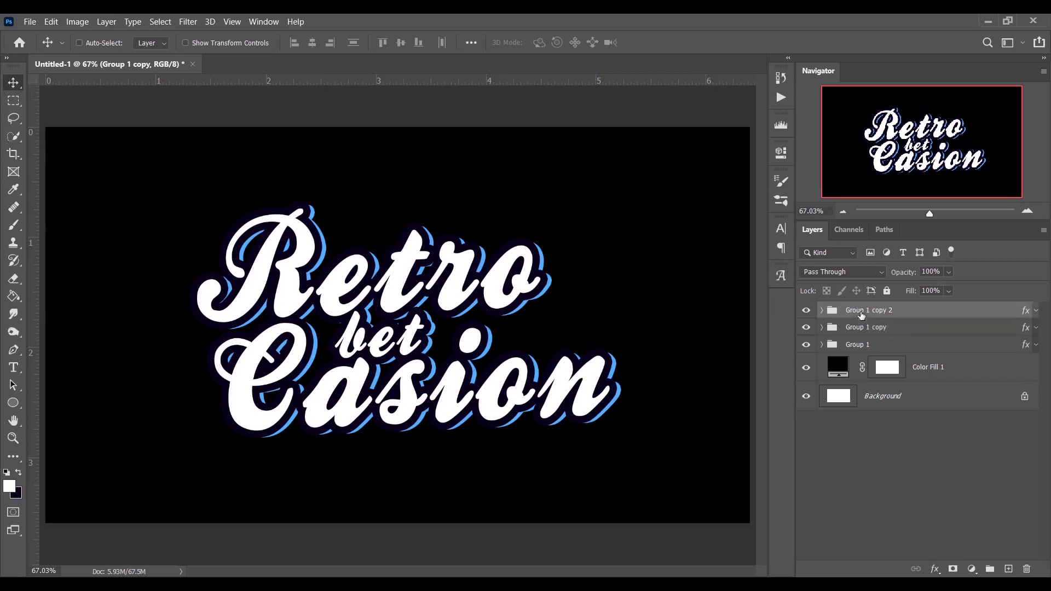
shift+click(868, 346)
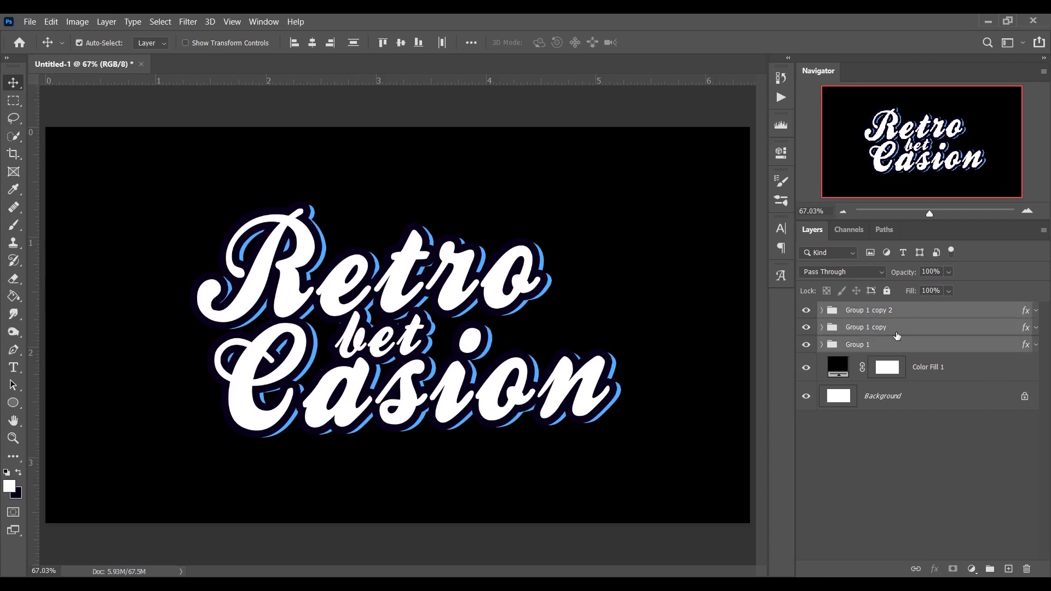
key(ctrl+g)
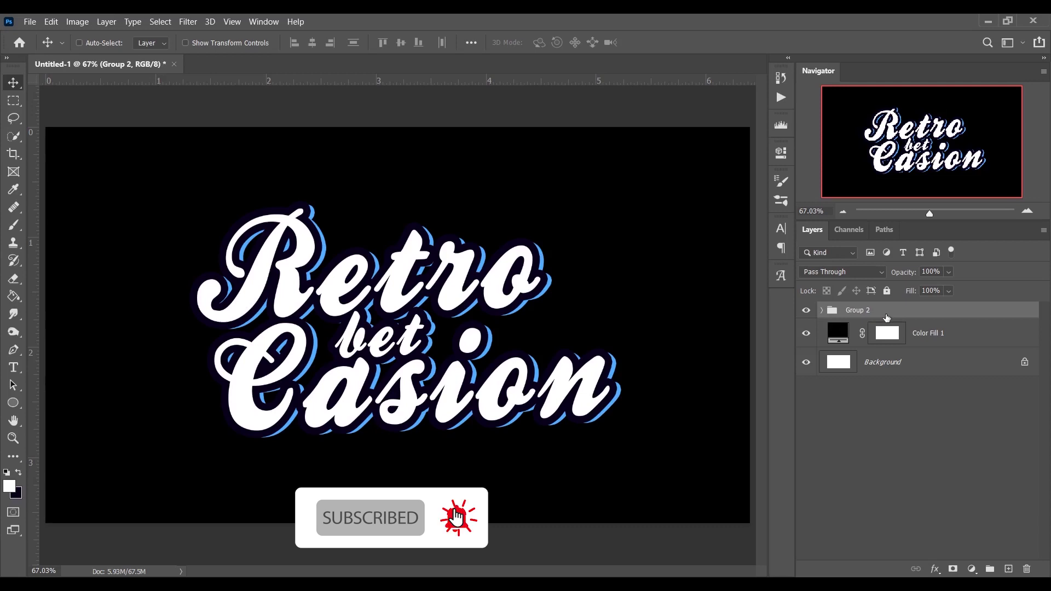
- Add a Stroke effect to Group 2 and set its color to white
click(936, 570)
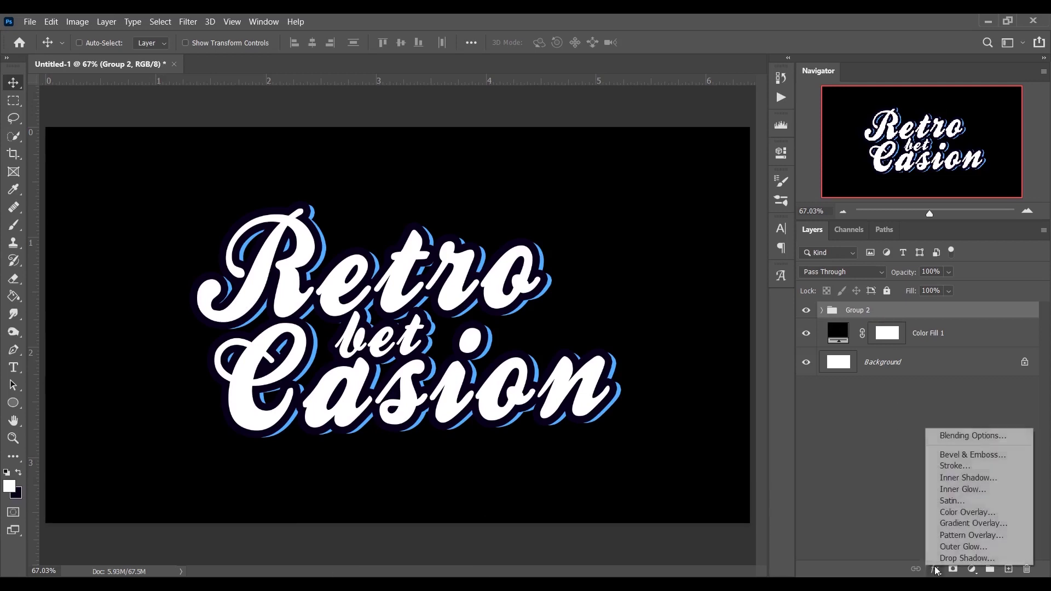
click(962, 467)
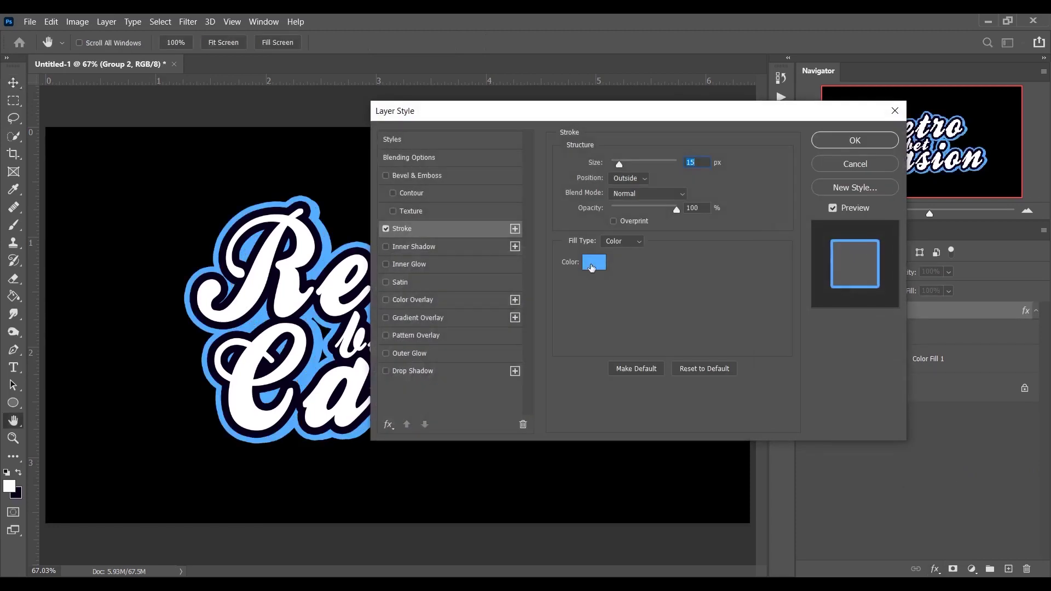
click(593, 263)
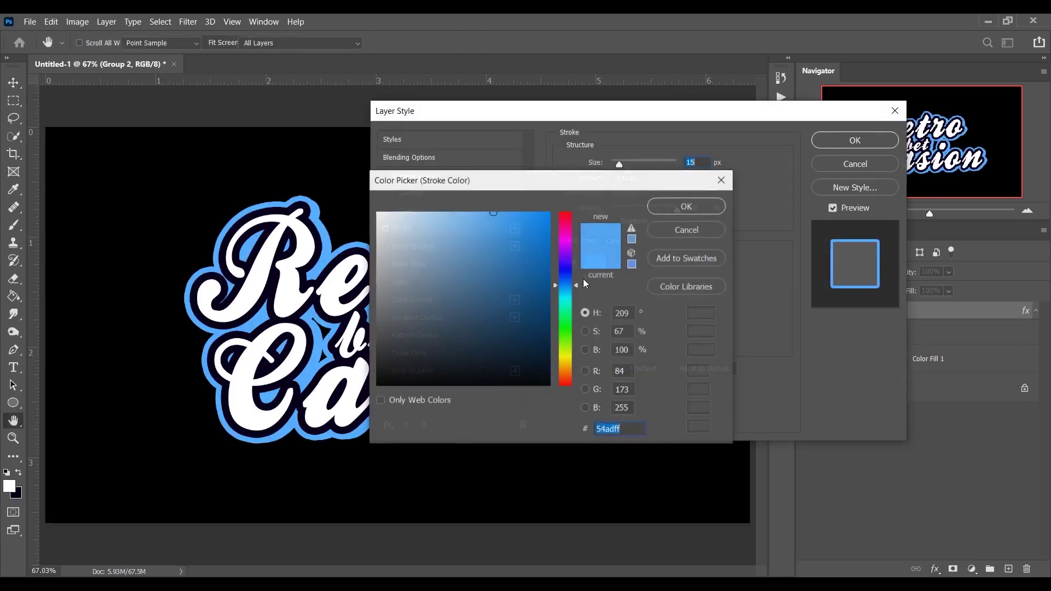
click(377, 213)
click(687, 206)
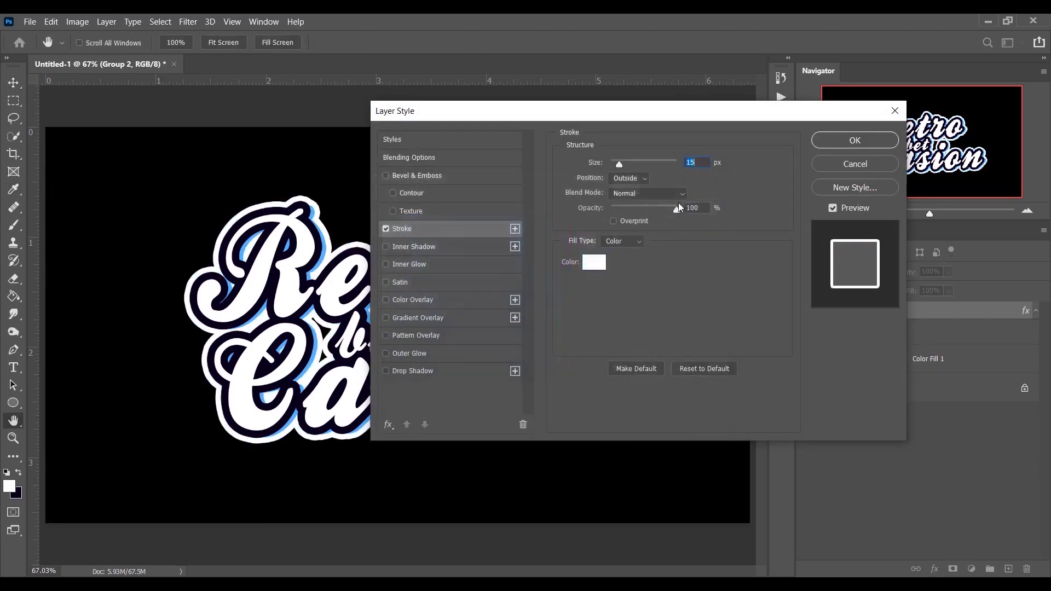
- Set the size of Group 2's white stroke to 13 px and apply the layer style
drag(585, 114, 671, 102)
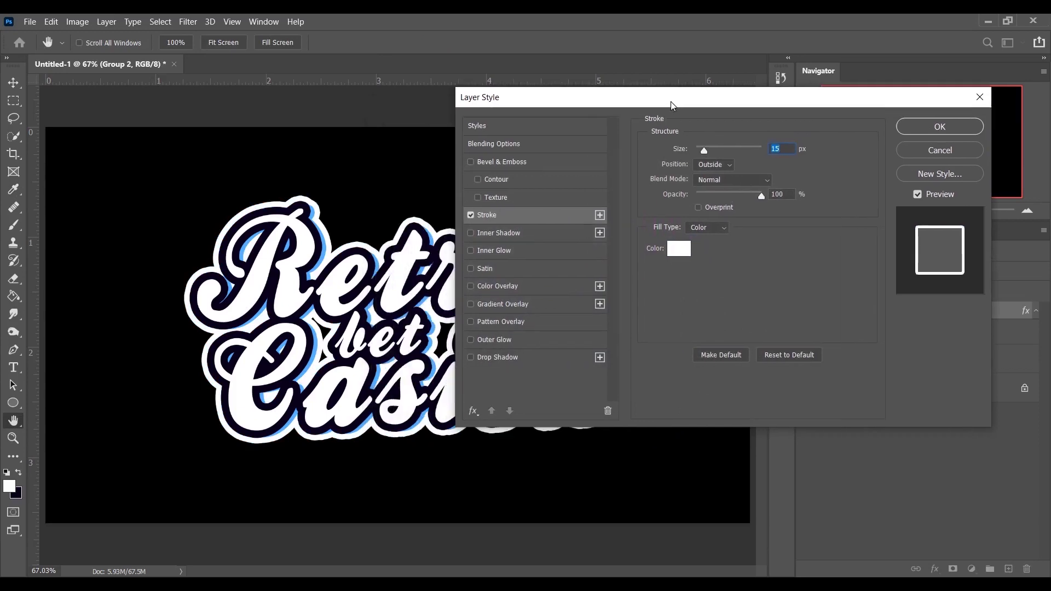
text(13)
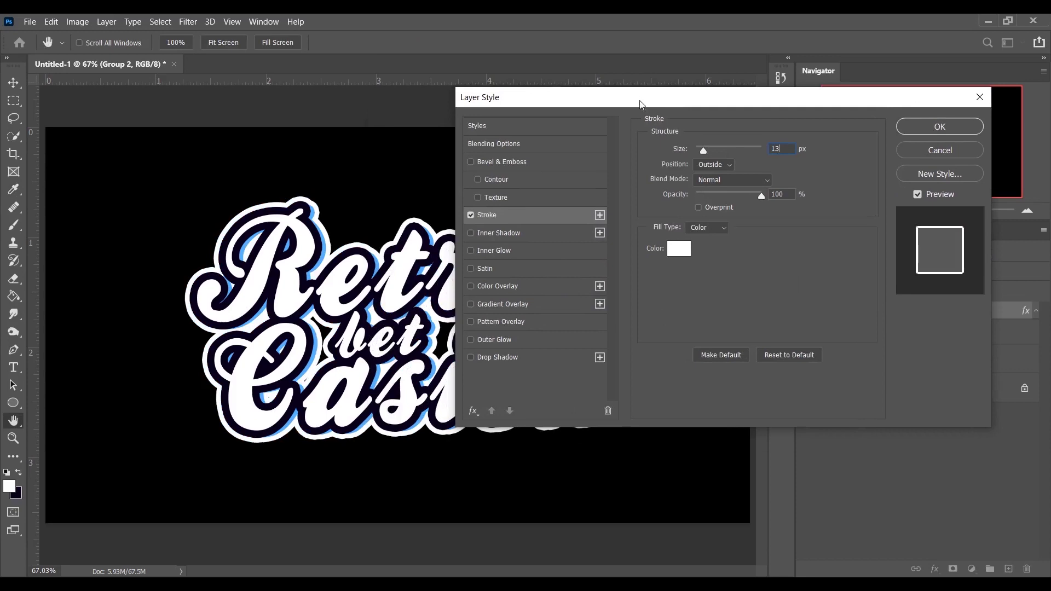
drag(636, 97, 682, 107)
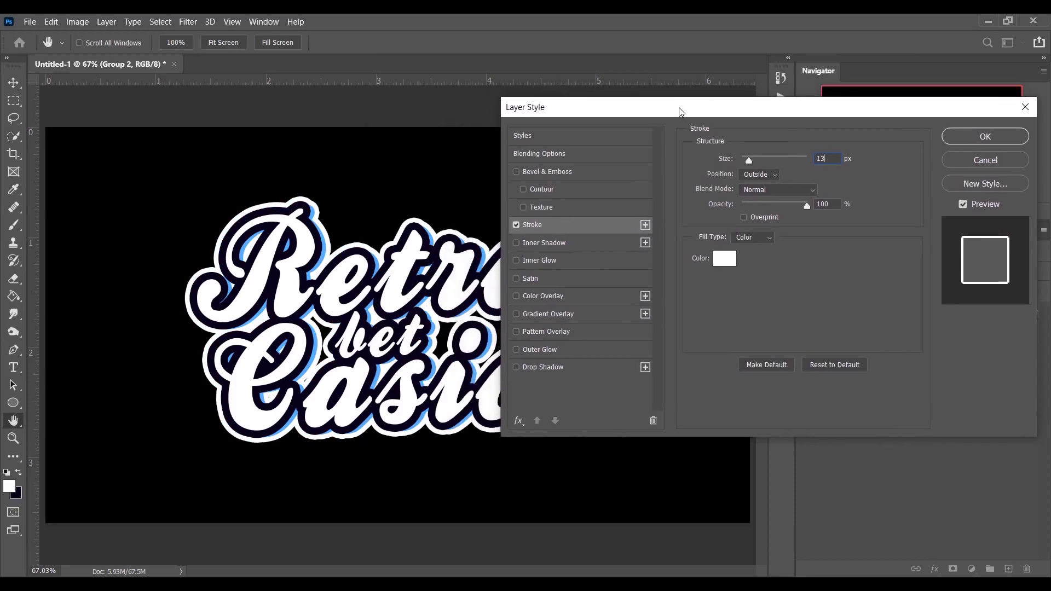
drag(681, 108, 599, 107)
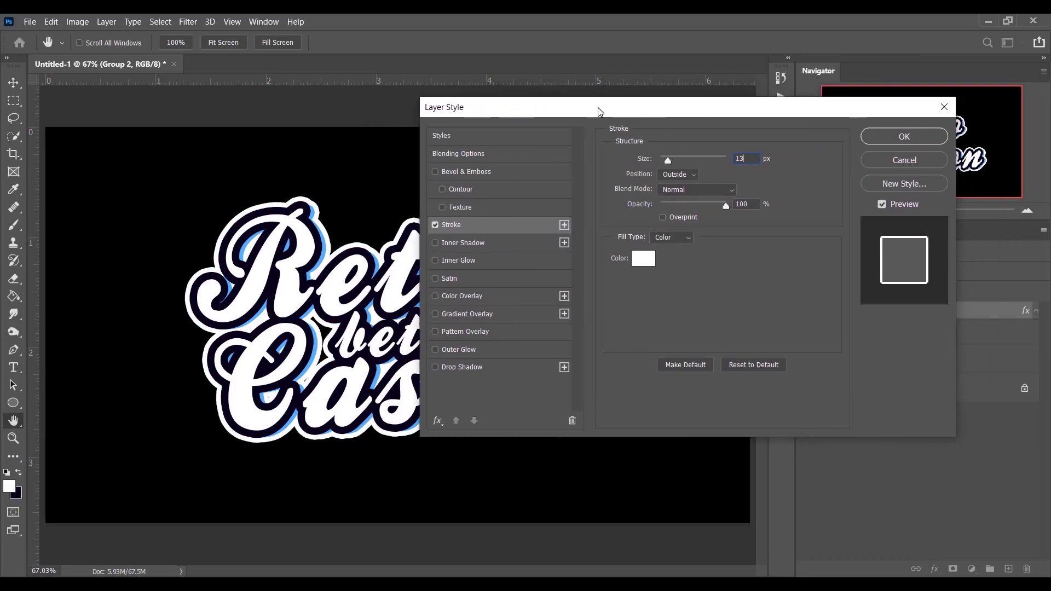
click(892, 136)
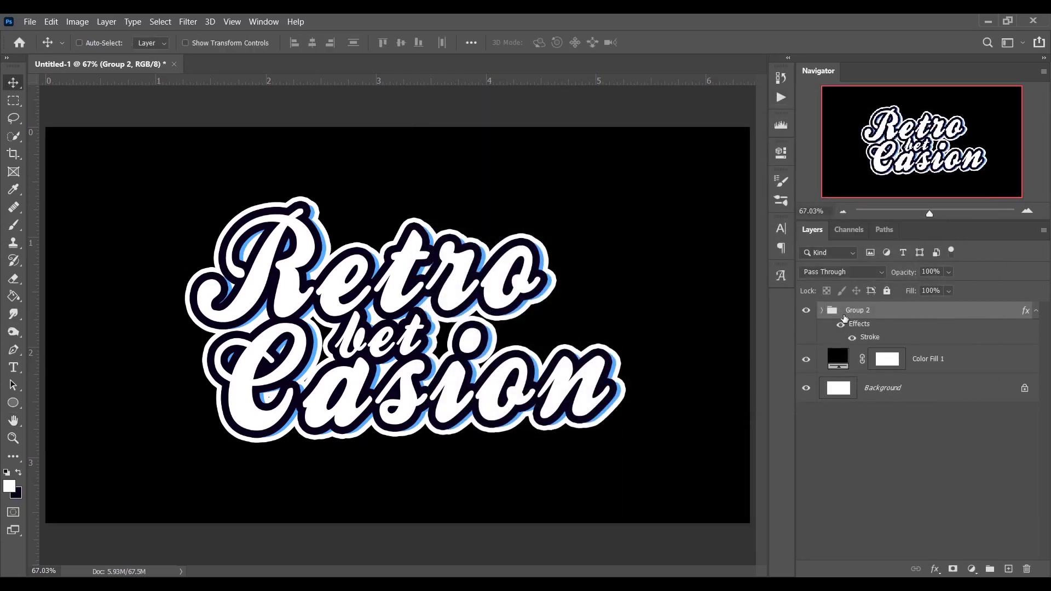
- Expand Group 2 and add a Gradient Overlay effect to Group 1 copy 2
click(822, 311)
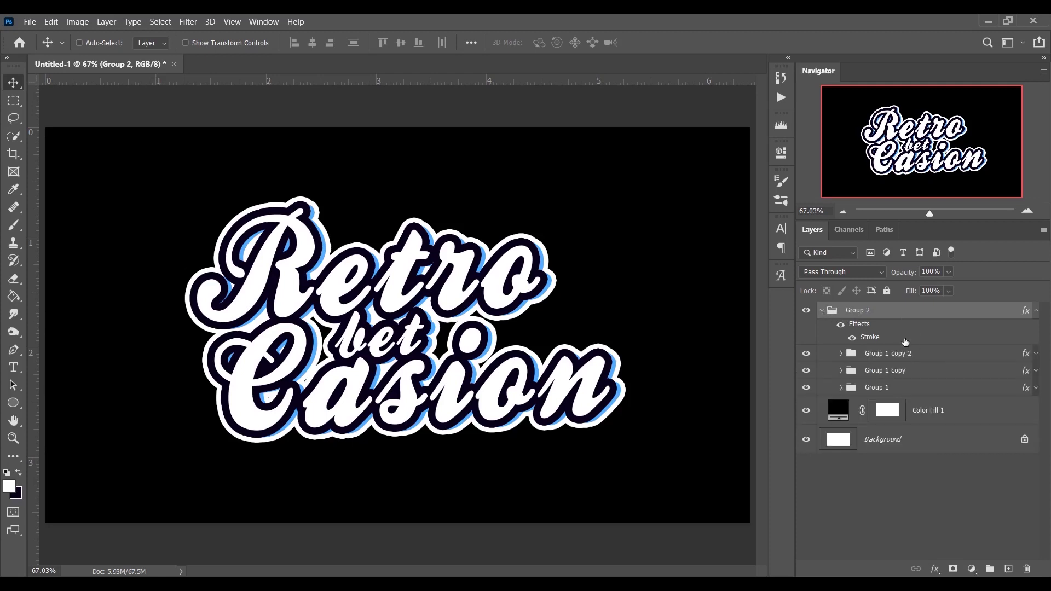
click(909, 355)
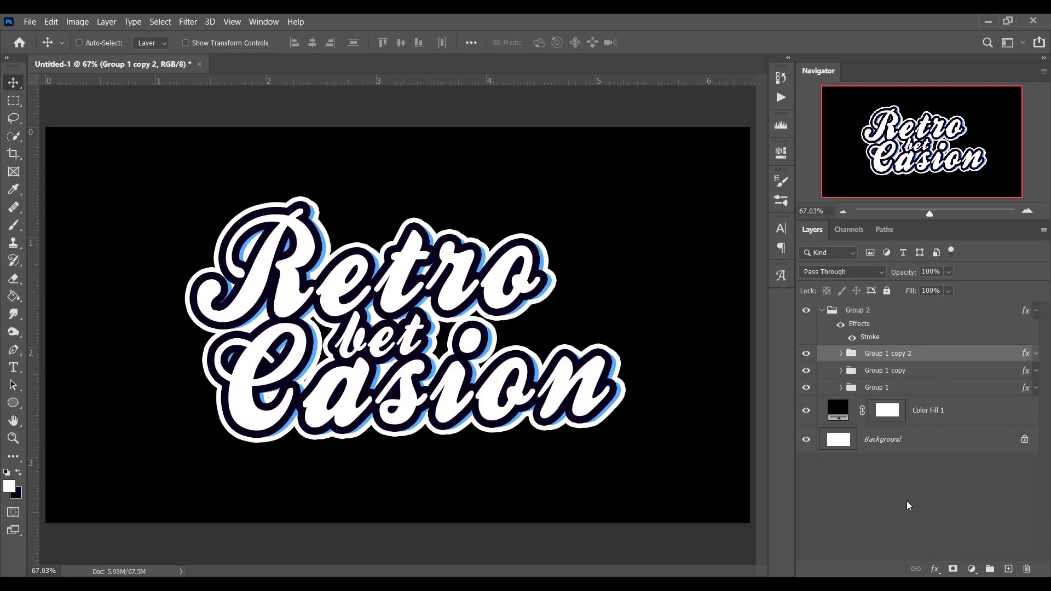
click(934, 570)
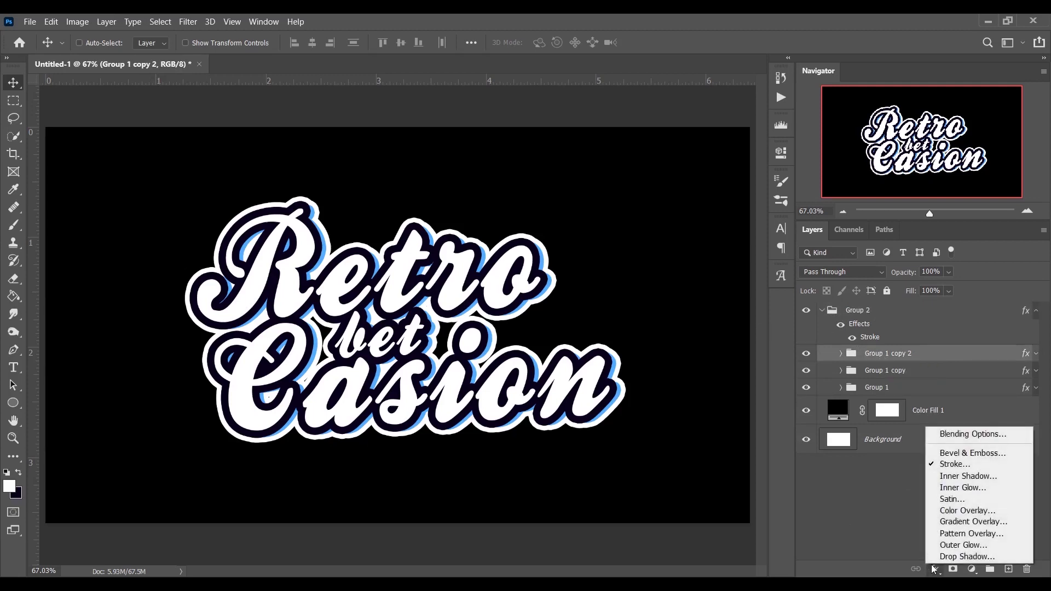
click(960, 523)
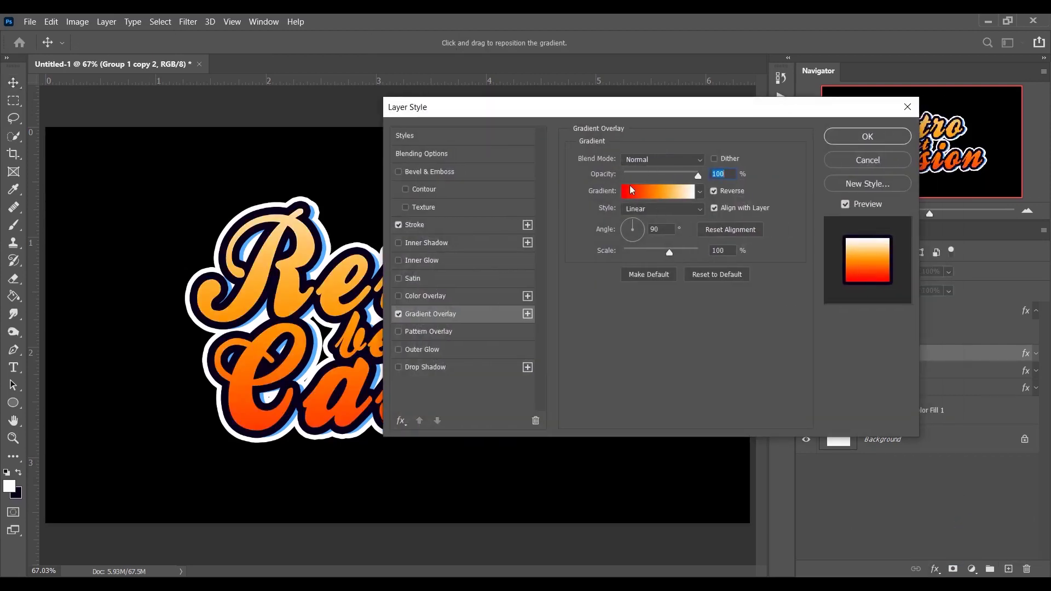
- Check the colors of the start, middle and end stops of the overlay's gradient
click(645, 189)
drag(669, 126, 539, 99)
click(410, 345)
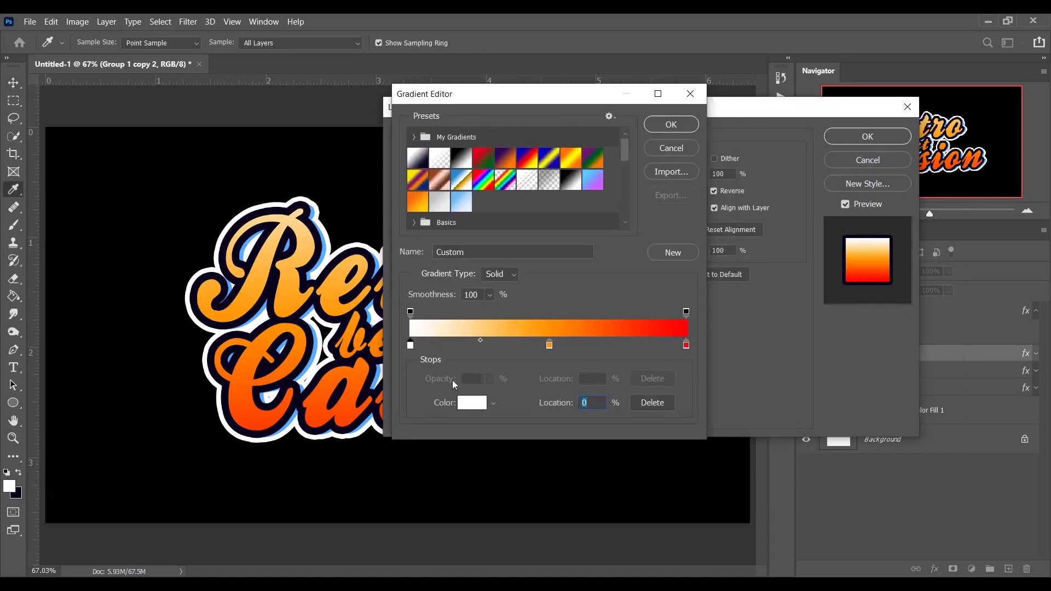
click(463, 401)
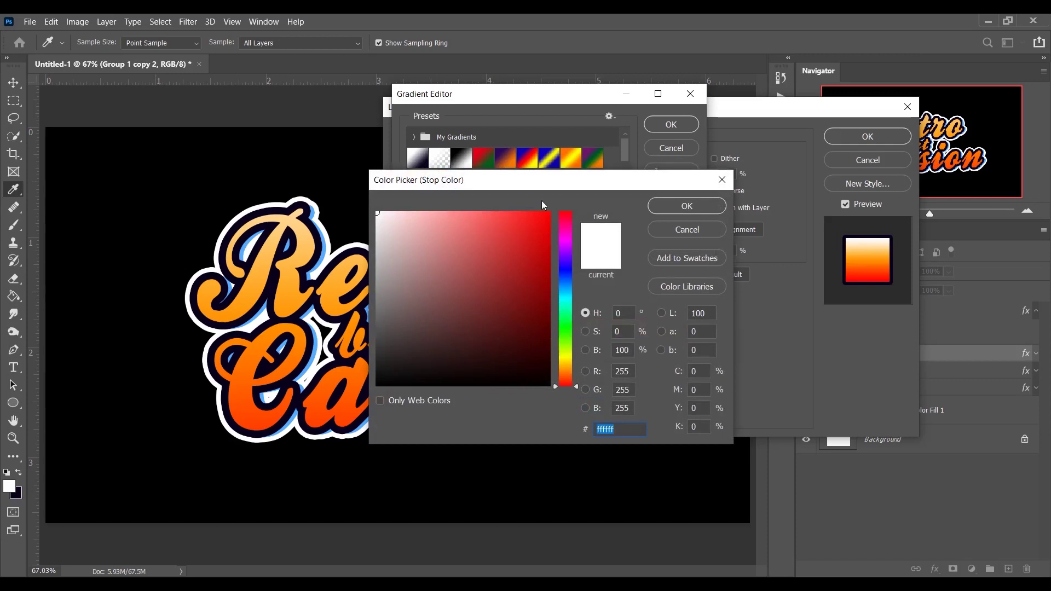
click(691, 207)
click(551, 346)
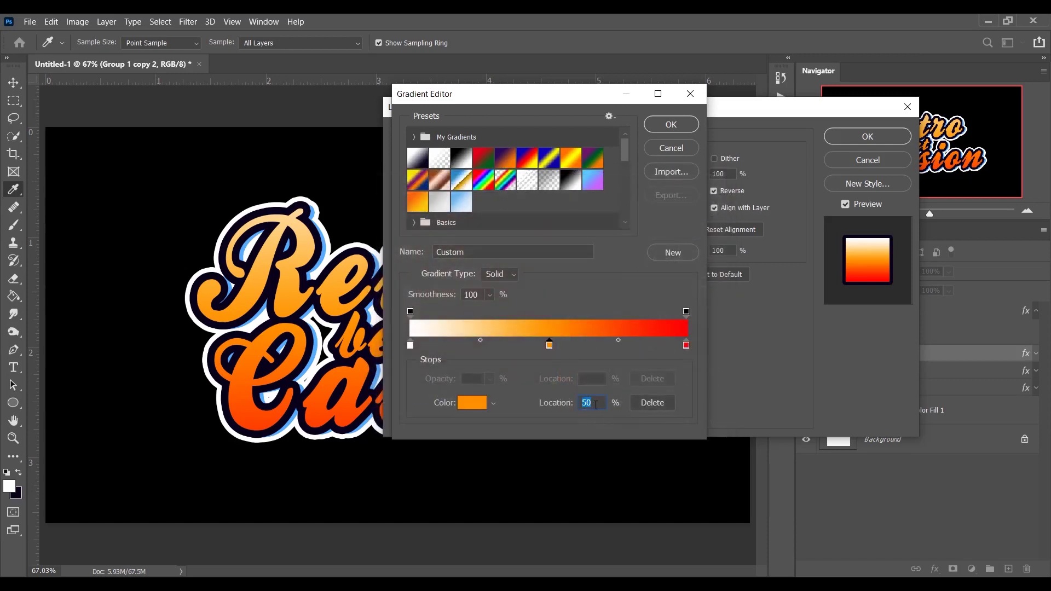
click(485, 402)
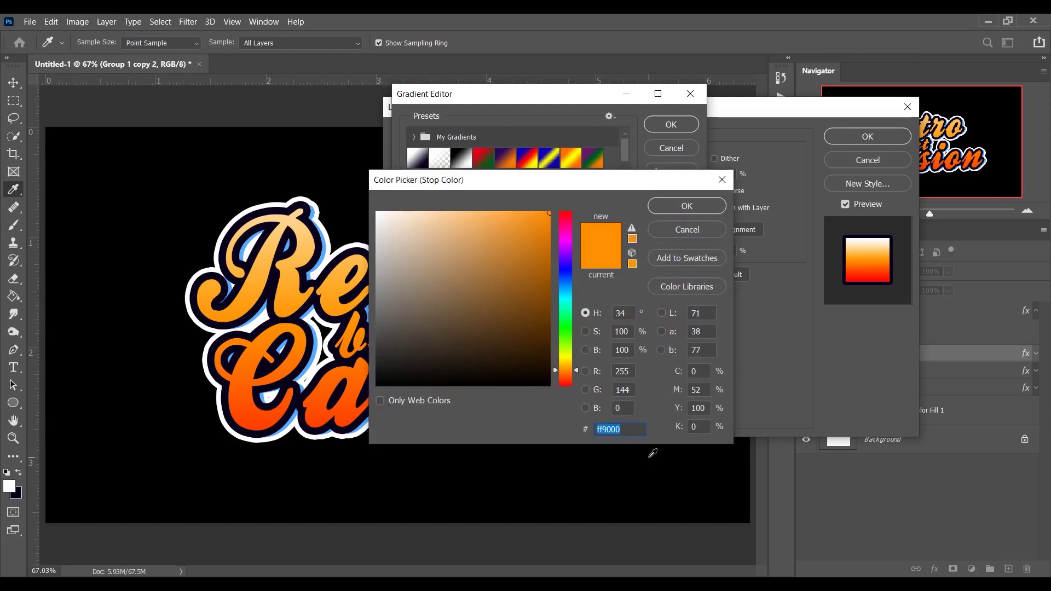
click(673, 212)
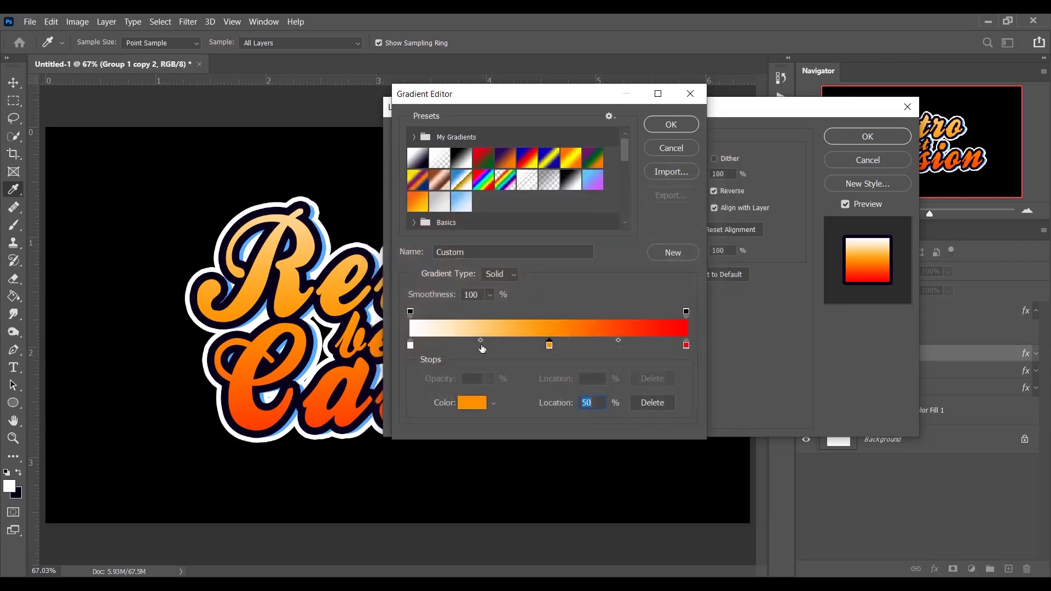
click(687, 346)
click(481, 402)
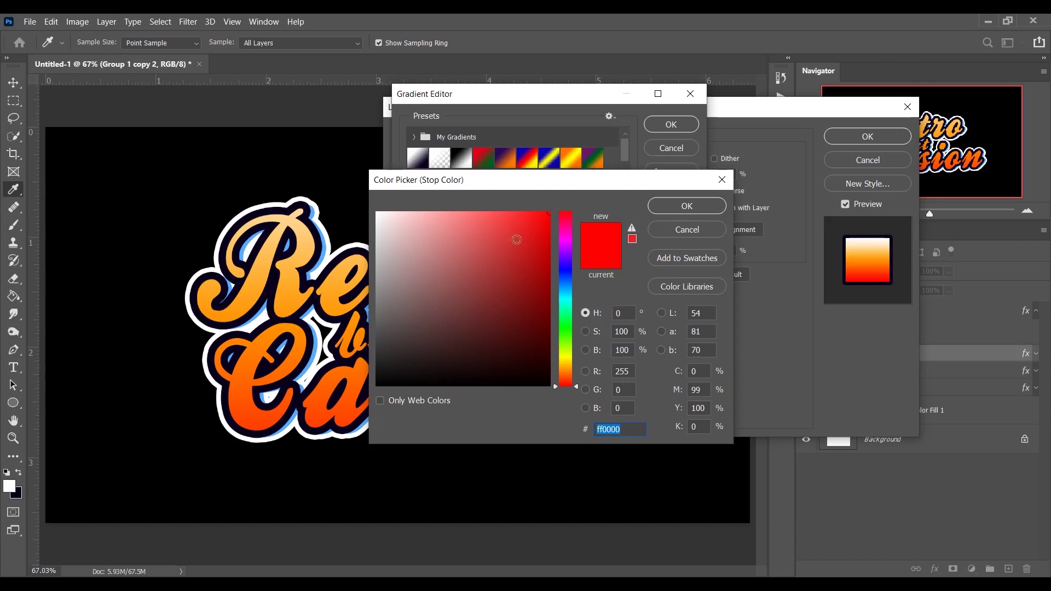
click(689, 207)
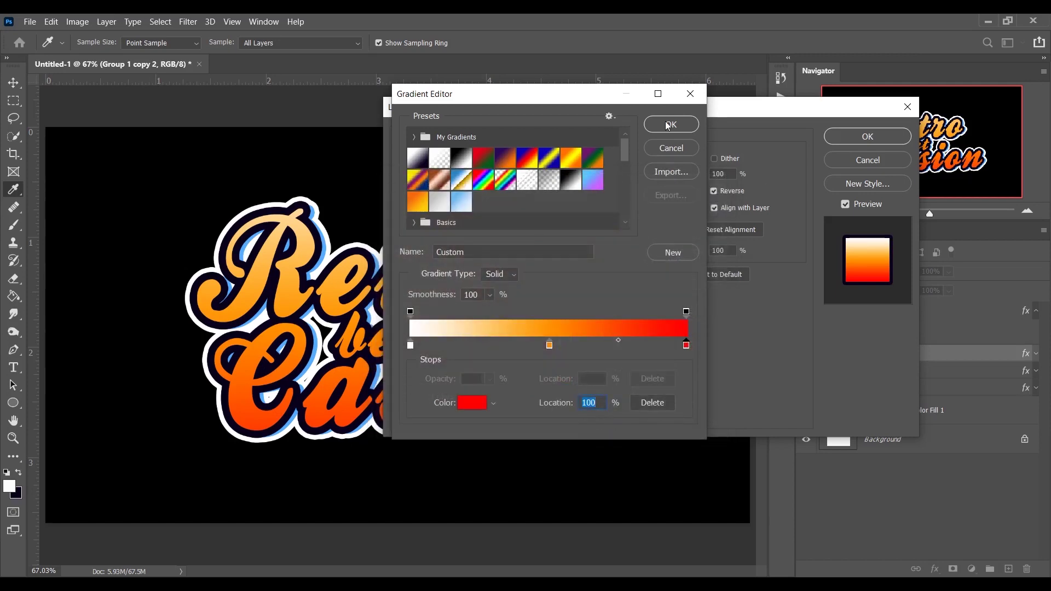
click(667, 126)
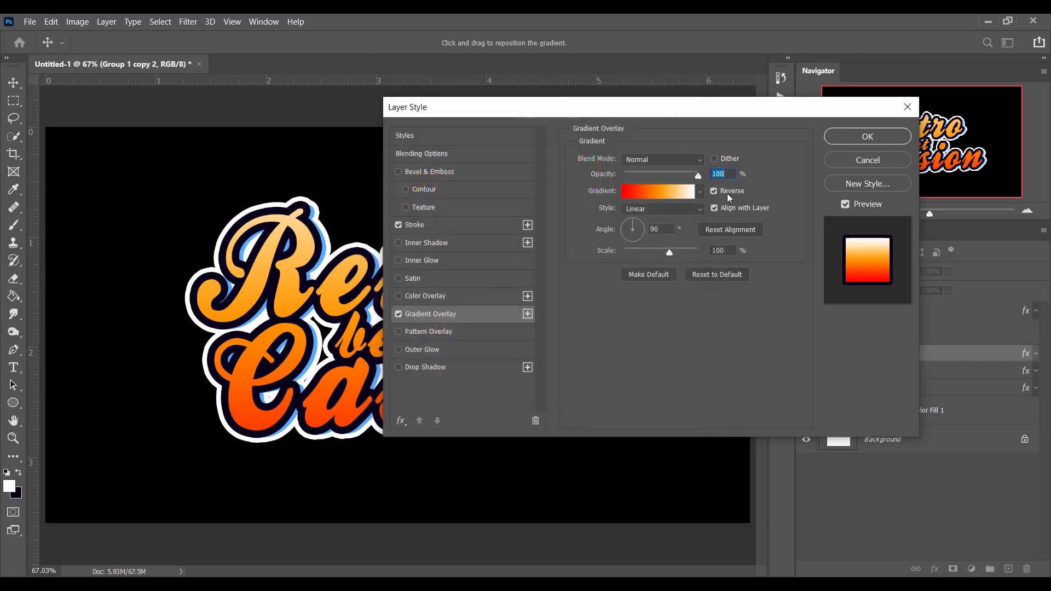
- Try the gradient overlay without Reverse, restore Reverse, keep the angle at 90°, and apply the layer style
click(728, 193)
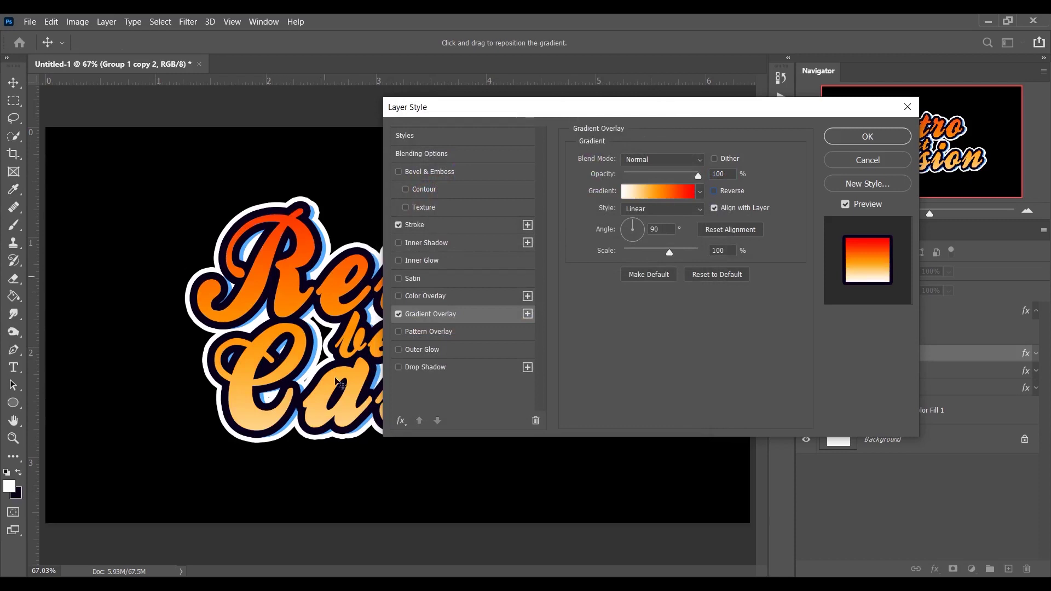
click(729, 192)
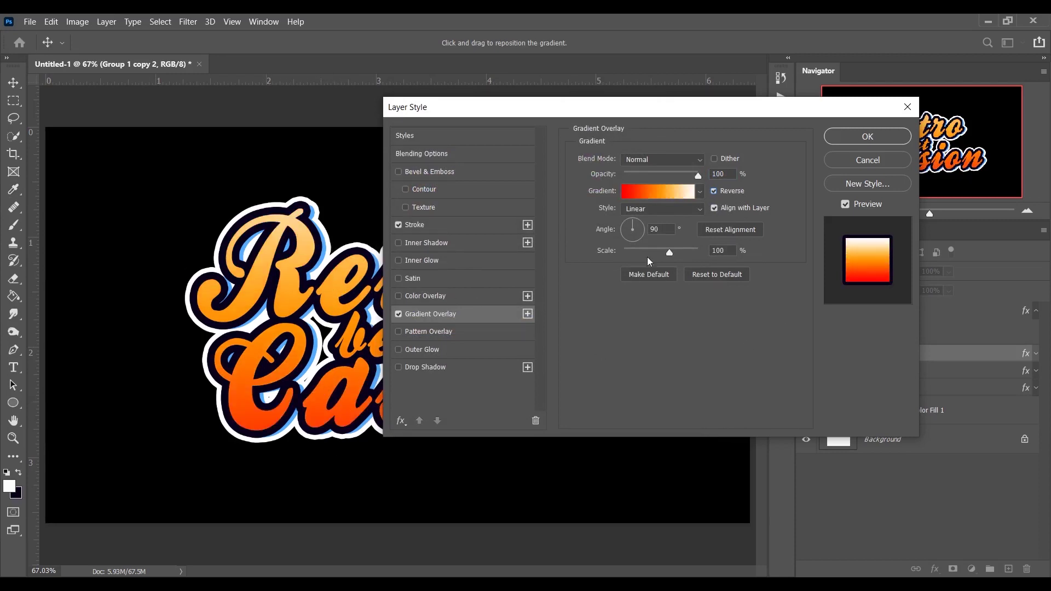
click(638, 230)
drag(857, 140, 897, 109)
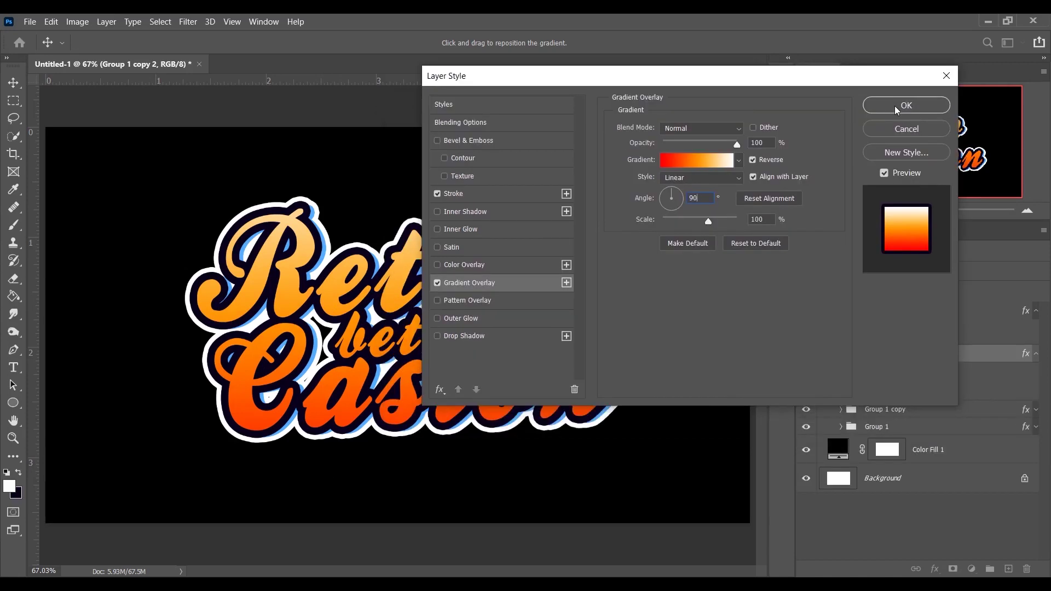
click(897, 107)
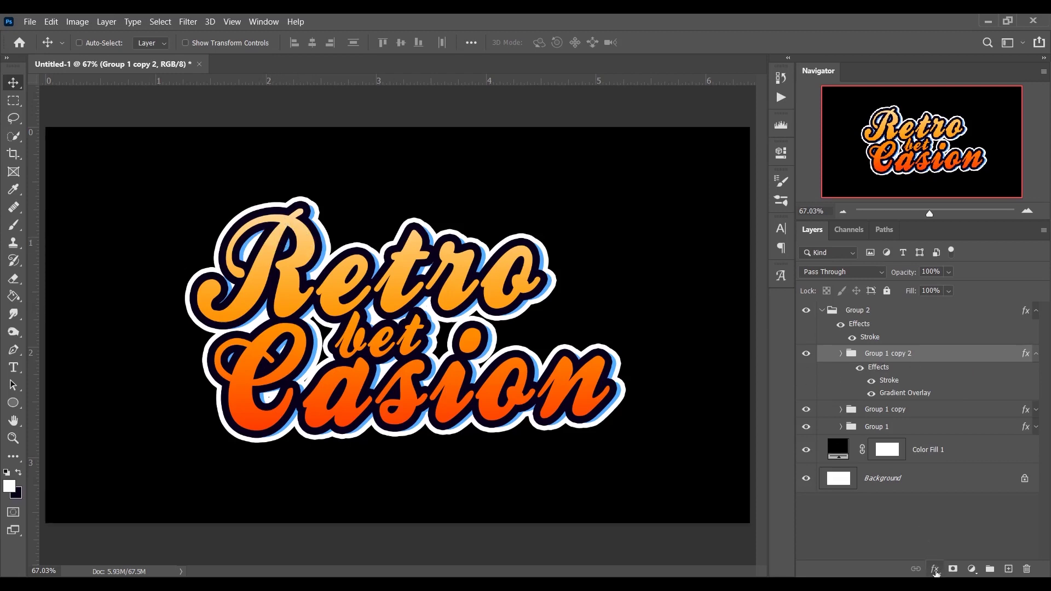
- Add an Inner Shadow effect to Group 1 copy 2 with the Soft Light blend mode and black (#000000) color
click(935, 570)
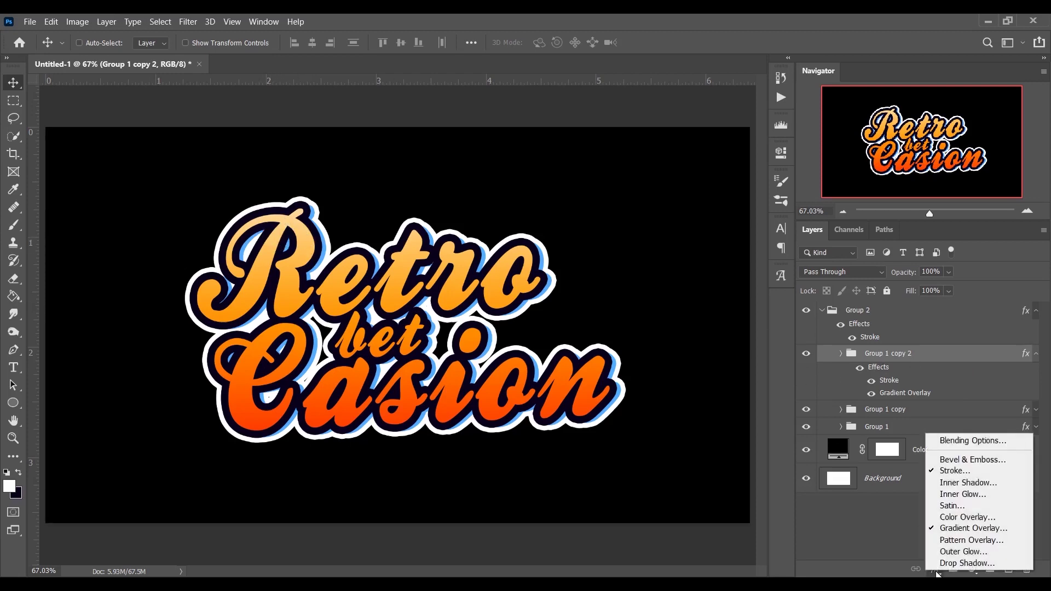
click(967, 483)
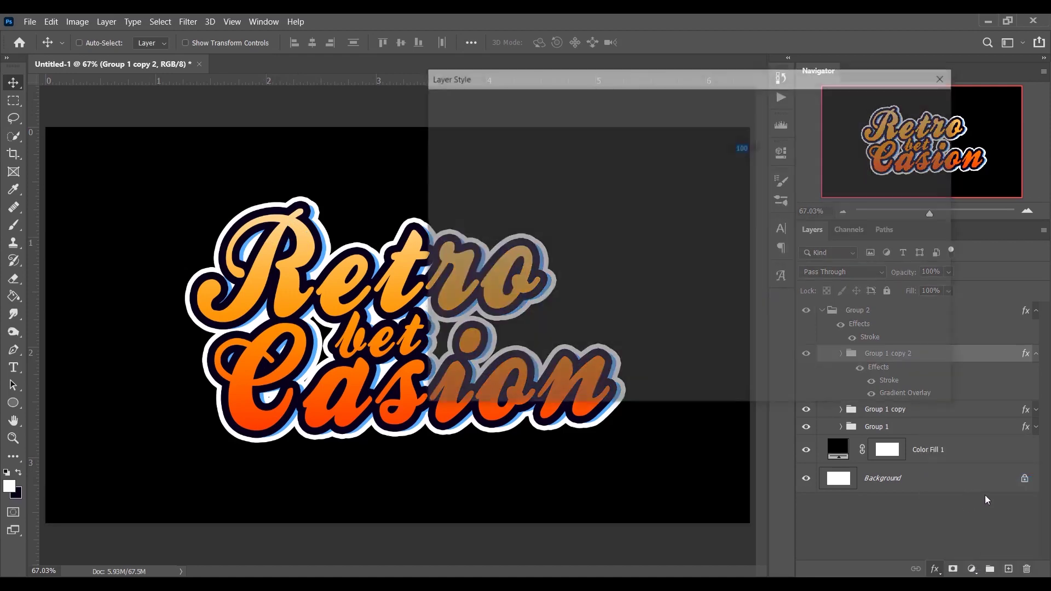
click(699, 134)
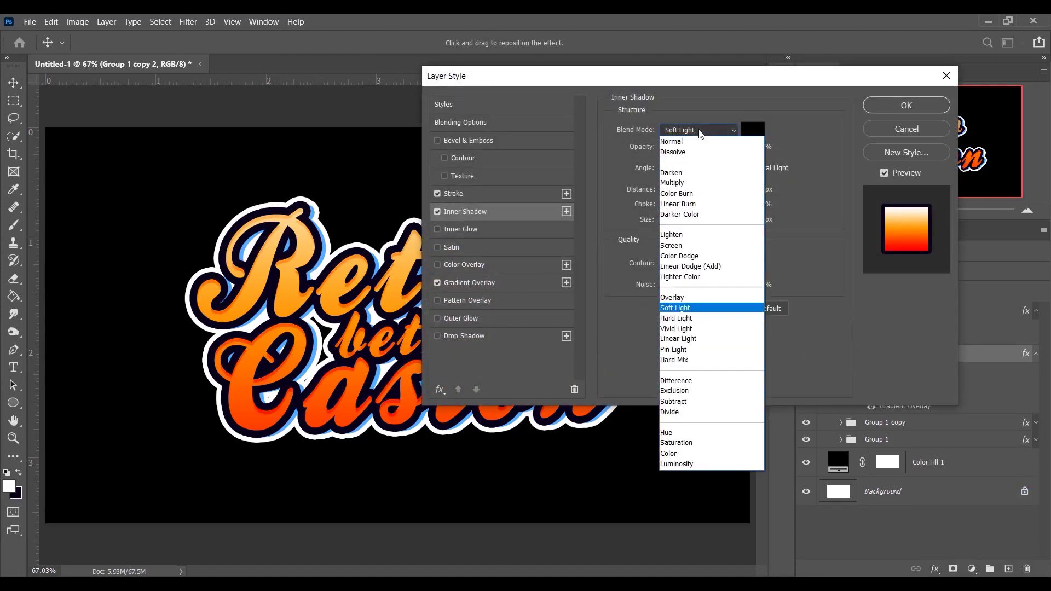
click(707, 307)
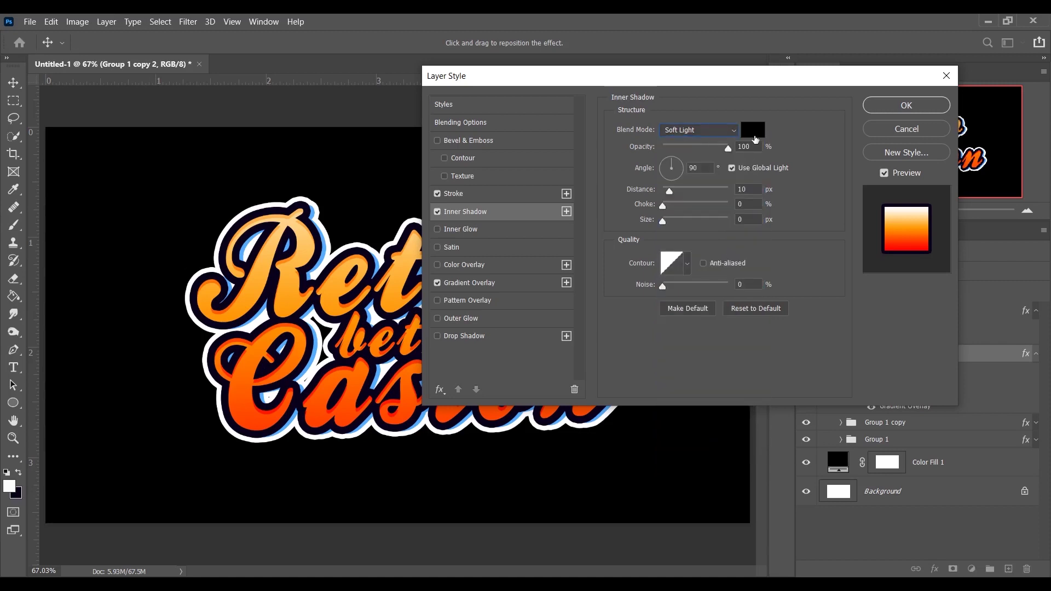
click(754, 134)
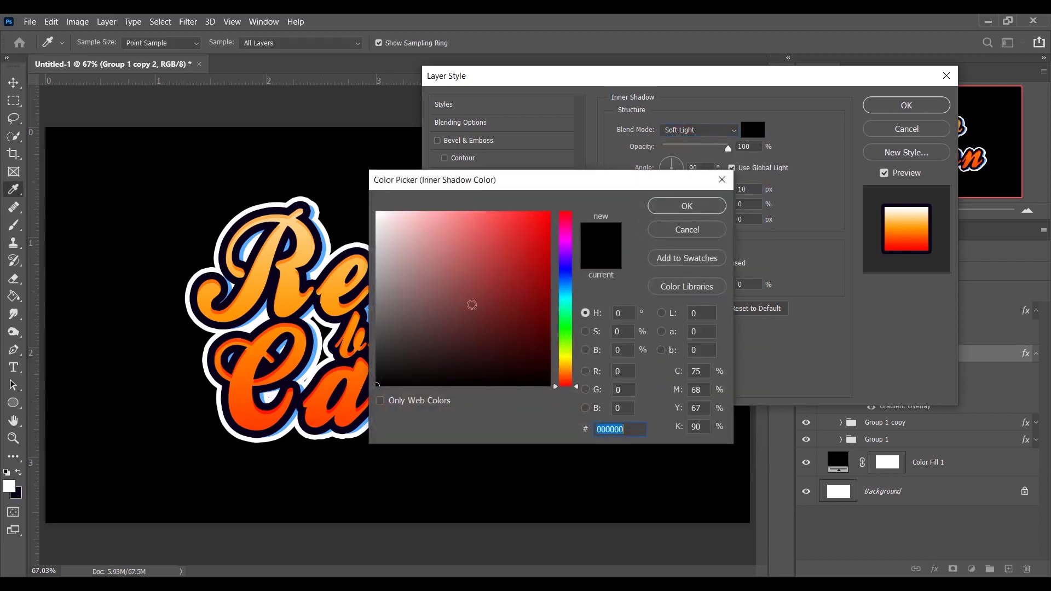
click(671, 207)
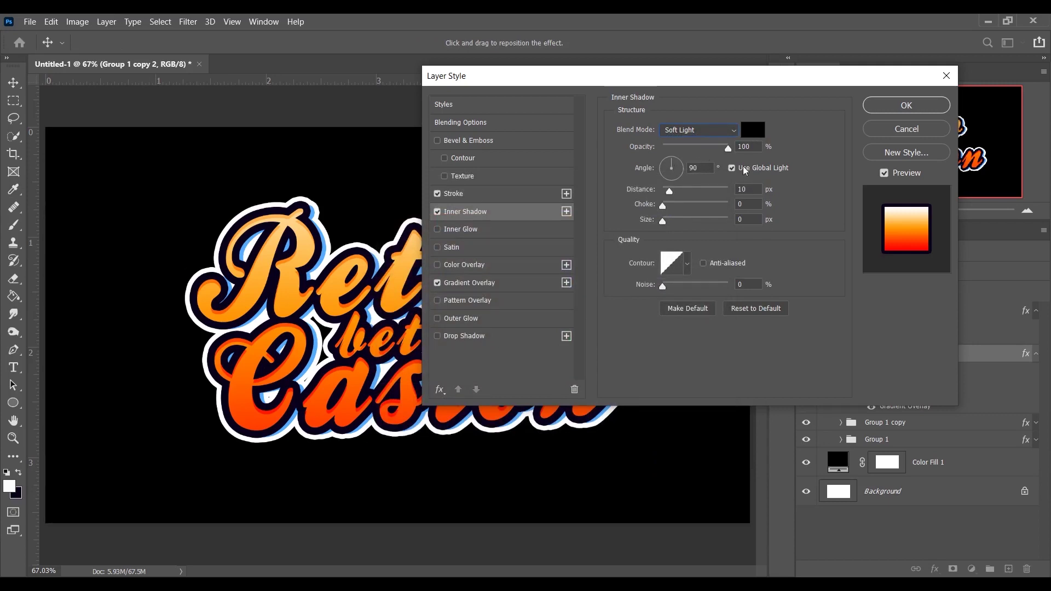
- Set the inner shadow's angle to 65°
click(757, 148)
drag(672, 160, 679, 160)
drag(677, 161, 678, 161)
text(70)
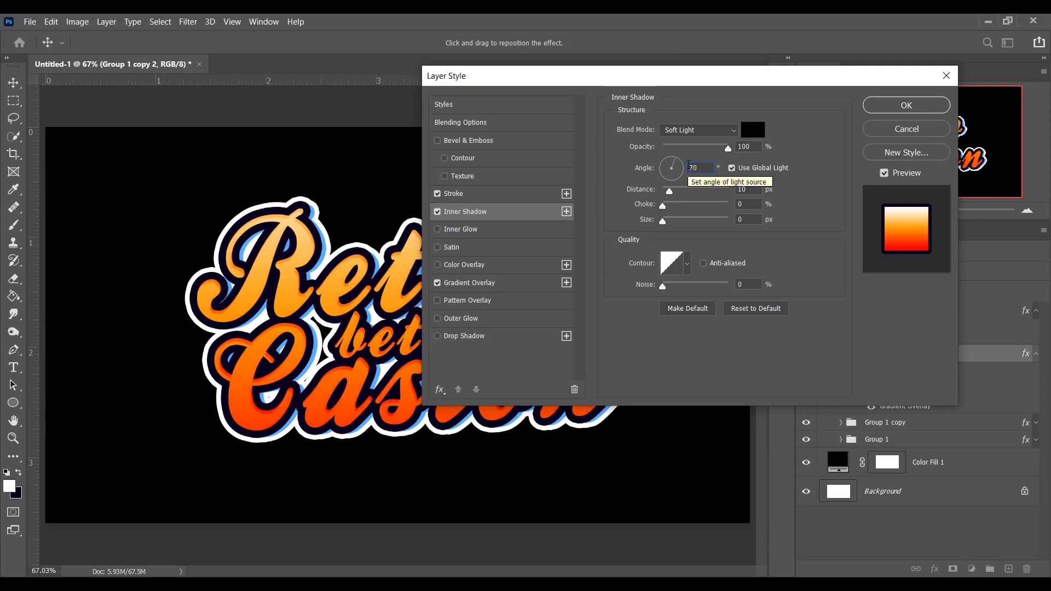
click(678, 166)
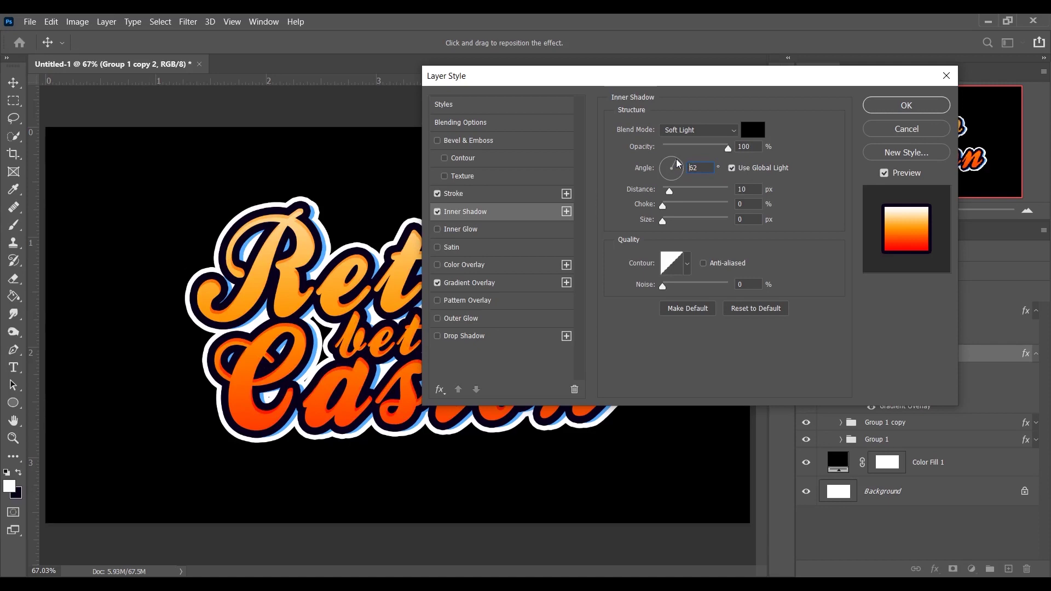
text(65)
- Set the inner shadow's distance to 12 px and apply the layer style
drag(580, 78, 649, 81)
key(Tab)
text(15)
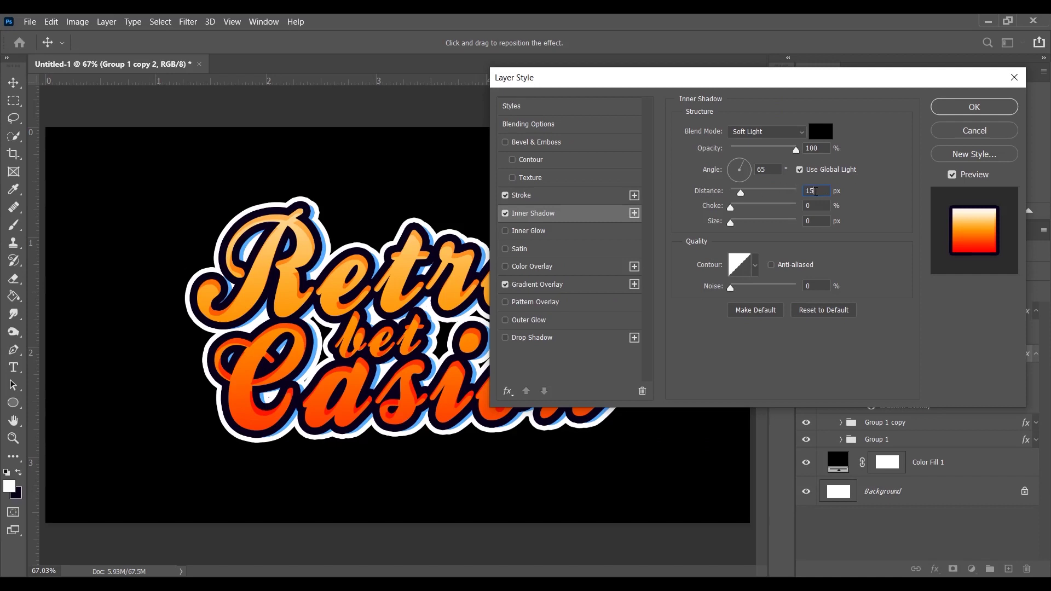
key(BackSpace)
text(2)
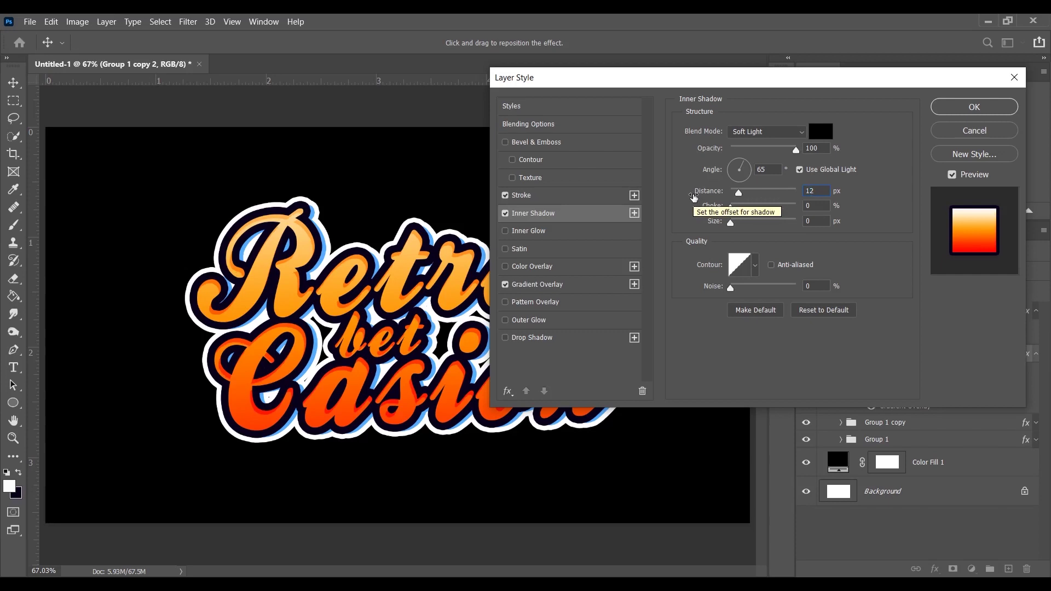
click(953, 107)
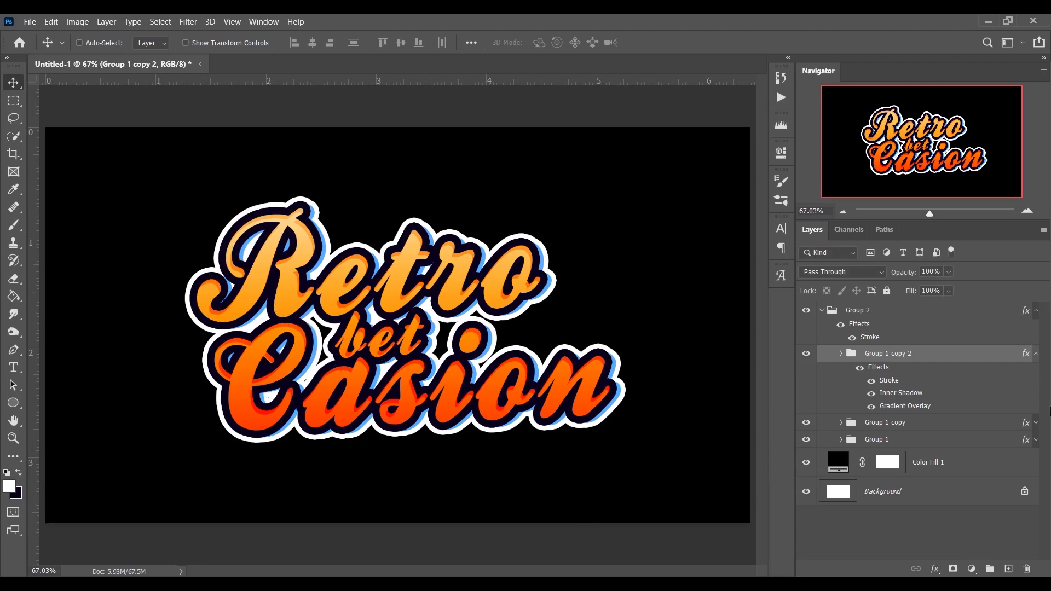
- Collapse Group 2 and its effect lists, and add a new empty layer above the group
click(1038, 356)
click(1036, 310)
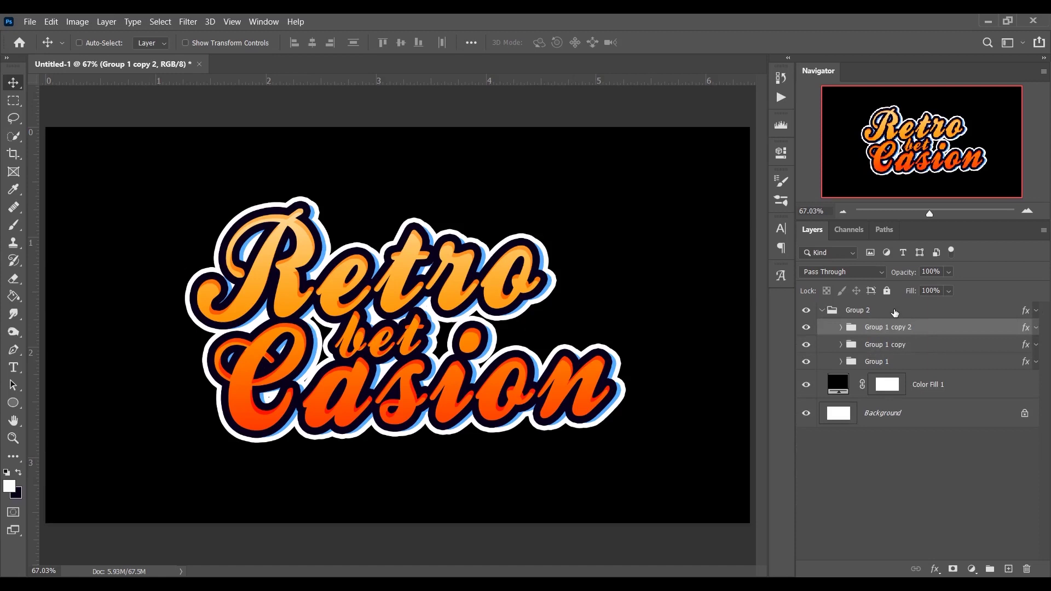
click(896, 312)
click(823, 310)
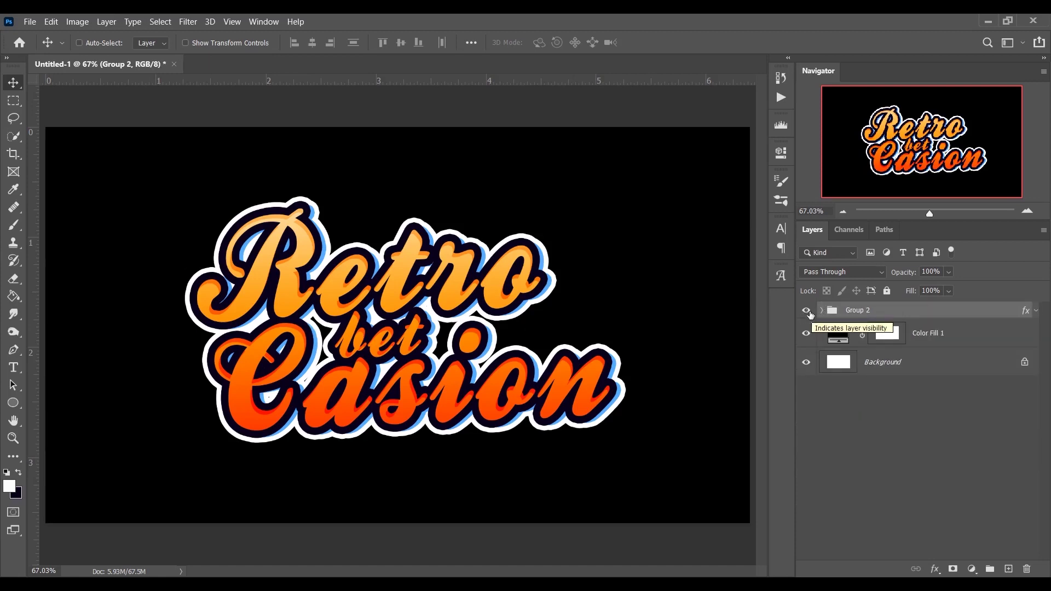
click(808, 311)
click(808, 312)
click(1009, 569)
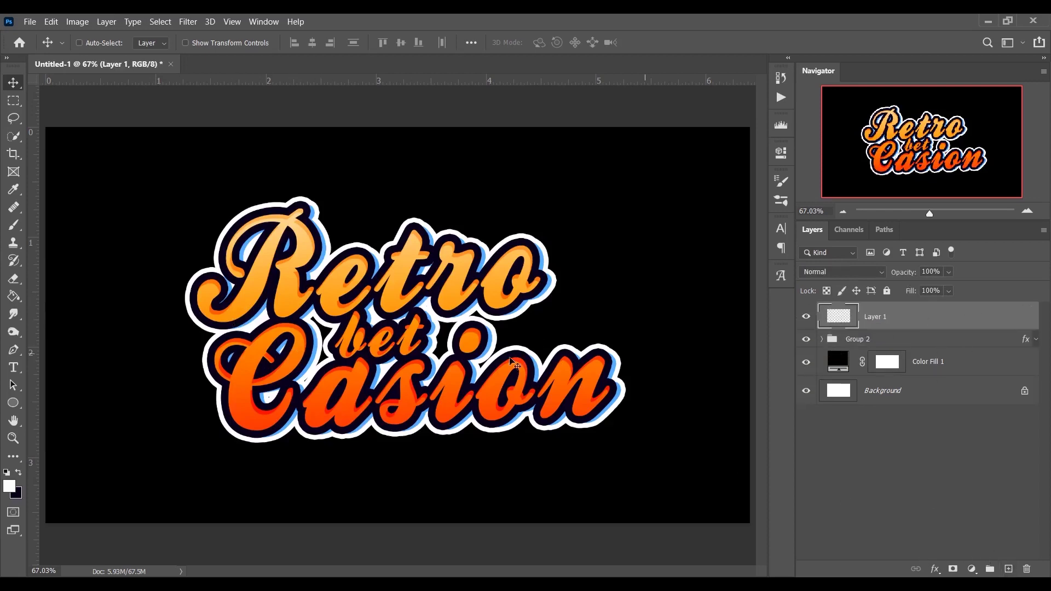
- Set up the Brush tool at 15 px with 100% hardness
key(ctrl+1)
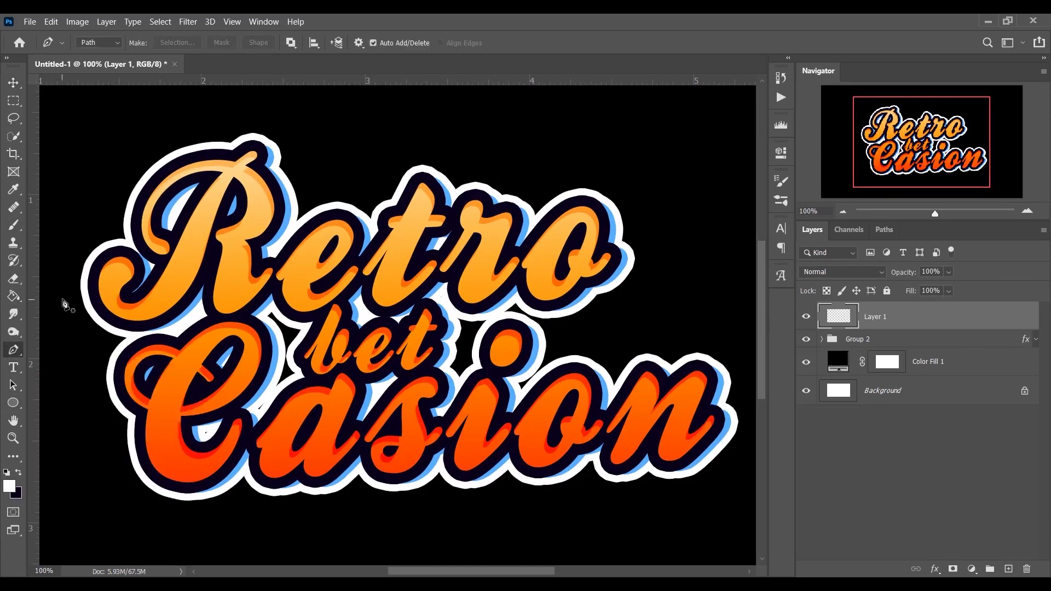
click(13, 225)
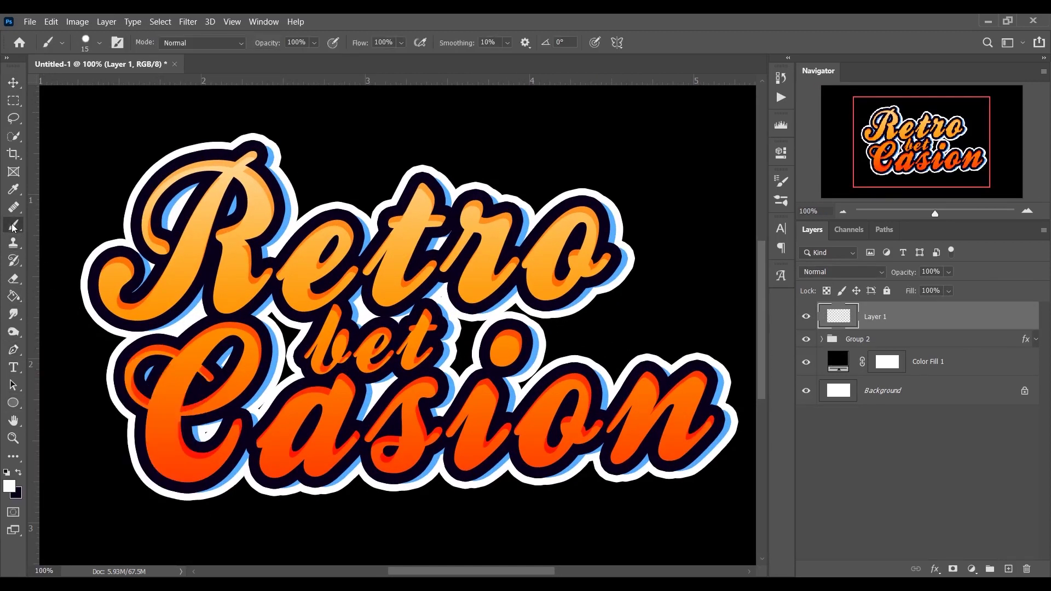
click(99, 43)
drag(152, 125, 186, 122)
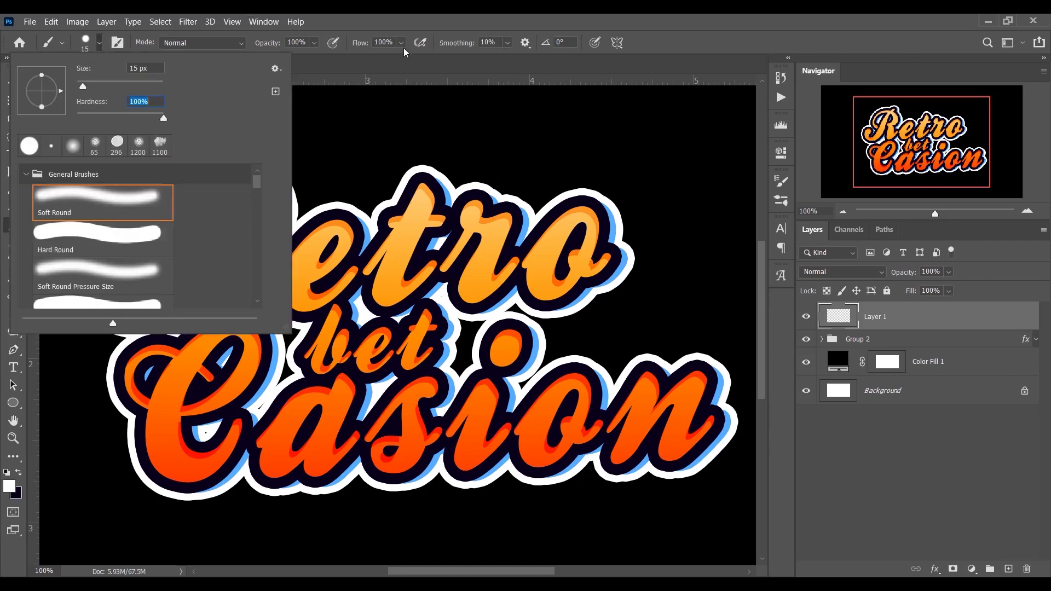
click(318, 72)
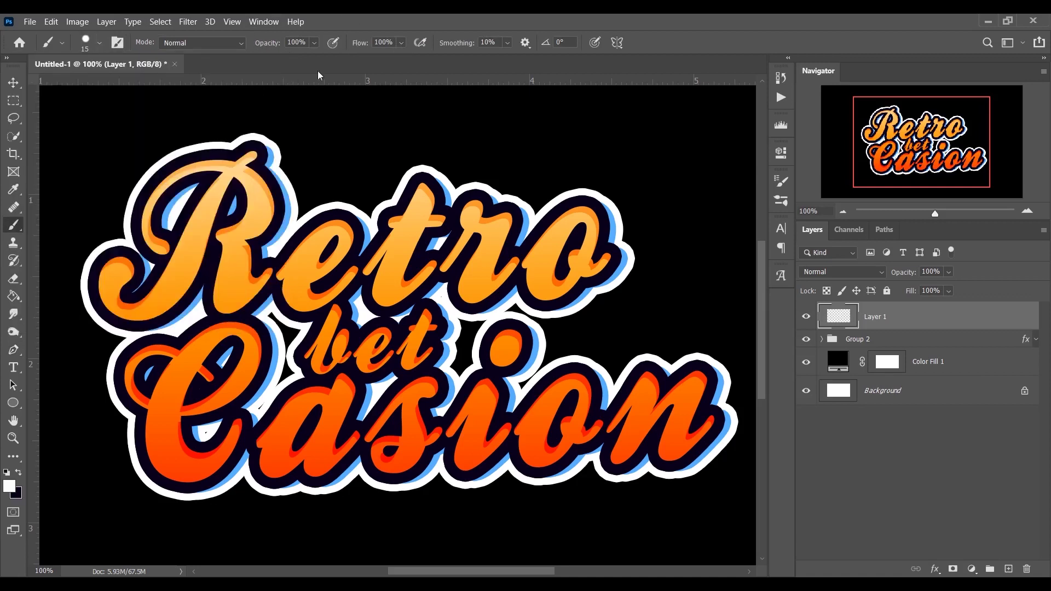
- Undo the white test stroke on the R's curl and reduce the brush size to 8 px
drag(110, 274, 106, 302)
key(ctrl+z)
key(bracketleft)
key(bracketleft)
key(ctrl+z)
drag(106, 279, 105, 294)
scroll(206, 323, down, 2)
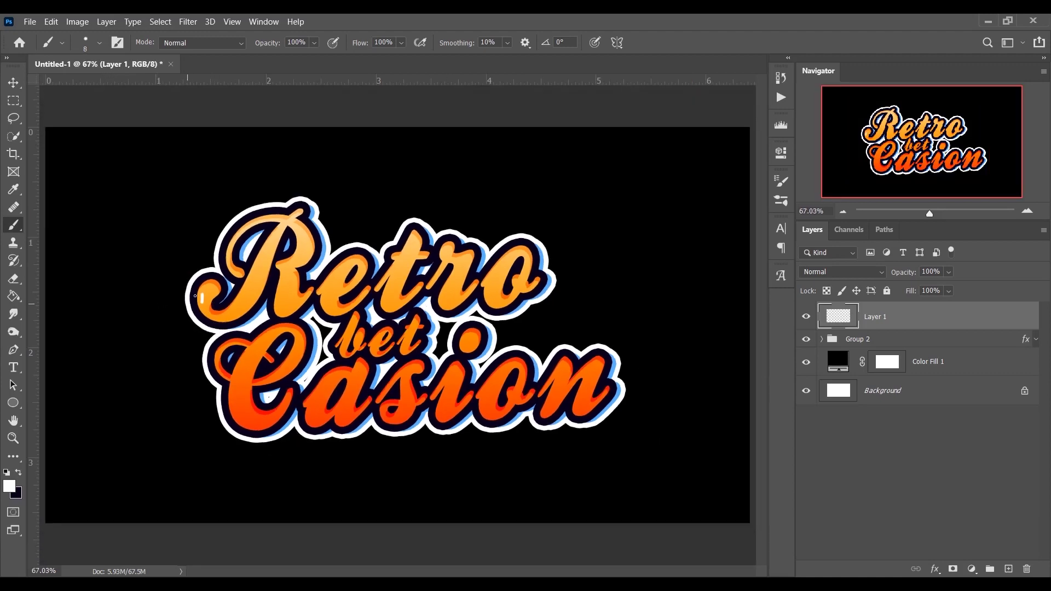
key(ctrl+z)
- Draw a short curved Pen path along the outer edge of the curl on the R of "Retro"
click(13, 350)
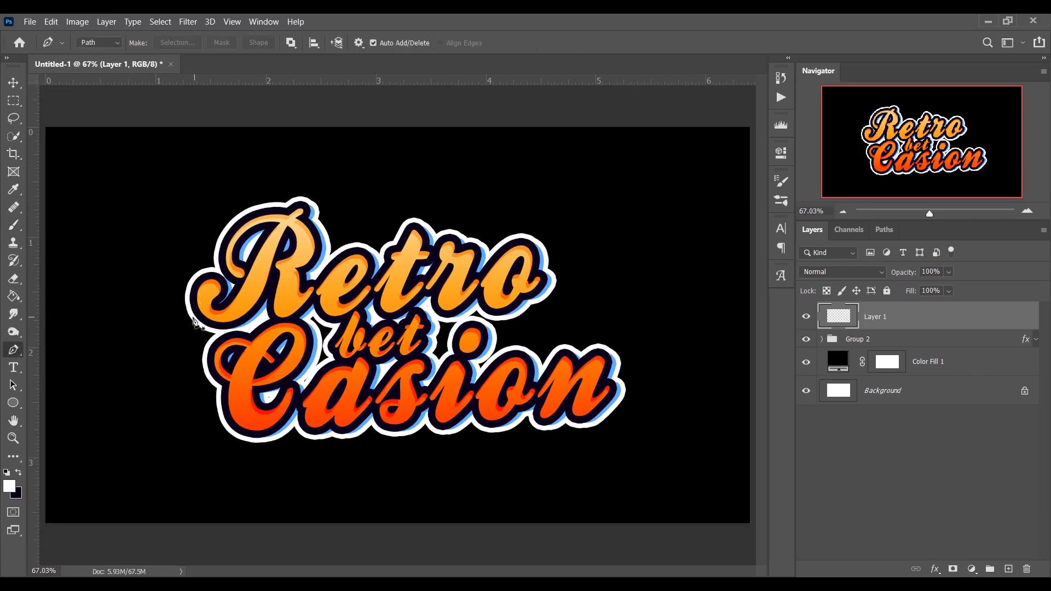
key(ctrl+plus)
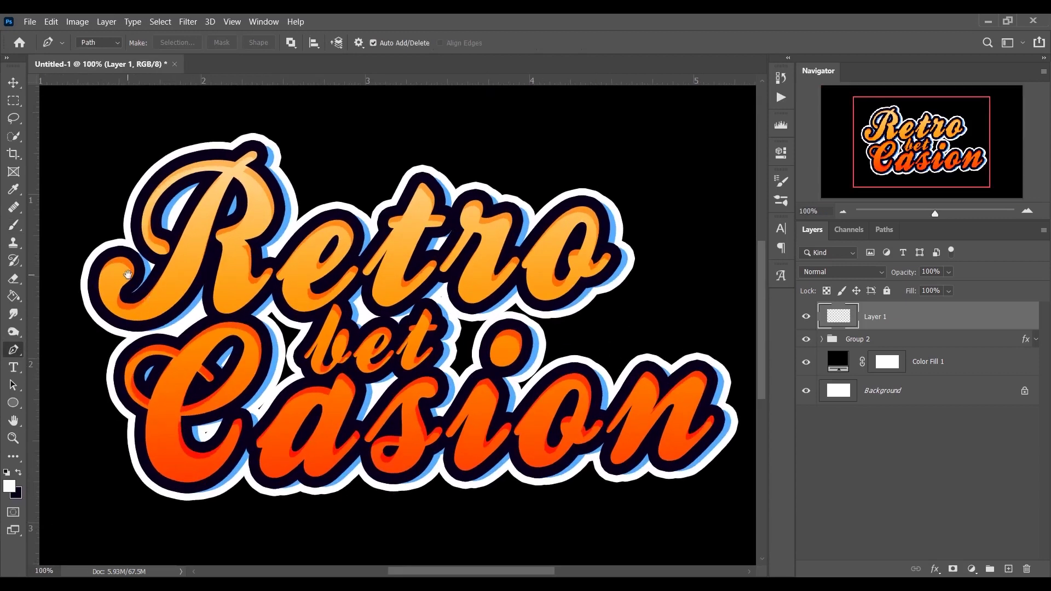
drag(127, 275, 210, 274)
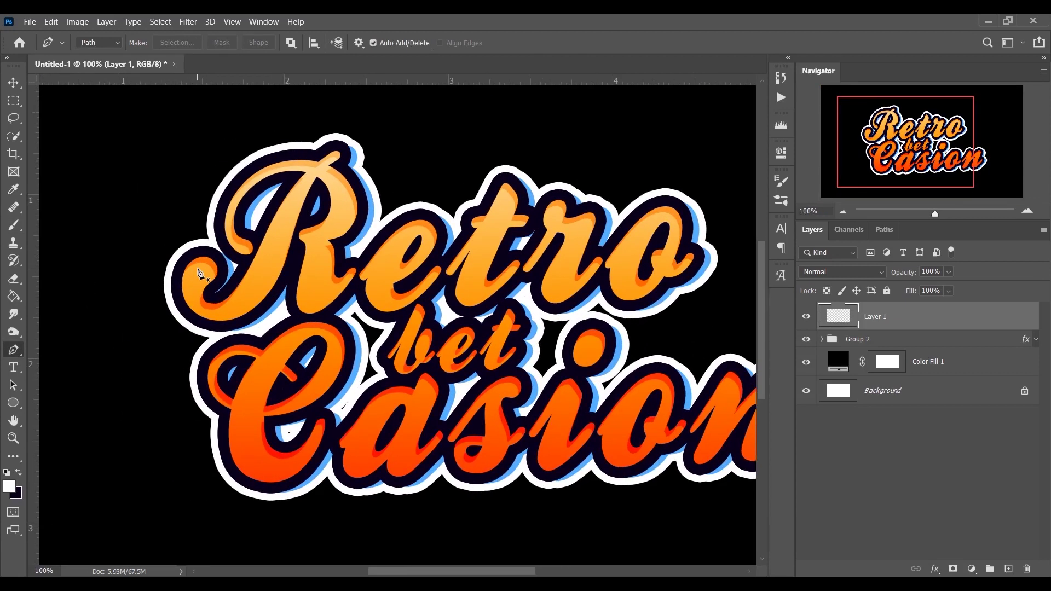
click(195, 270)
mouse_move(189, 295)
mouse_down()
mouse_move(194, 306)
mouse_move(191, 297)
mouse_up()
- Stroke the curl's path with the Brush and Simulate Pressure on, and delete the path
right_click(192, 298)
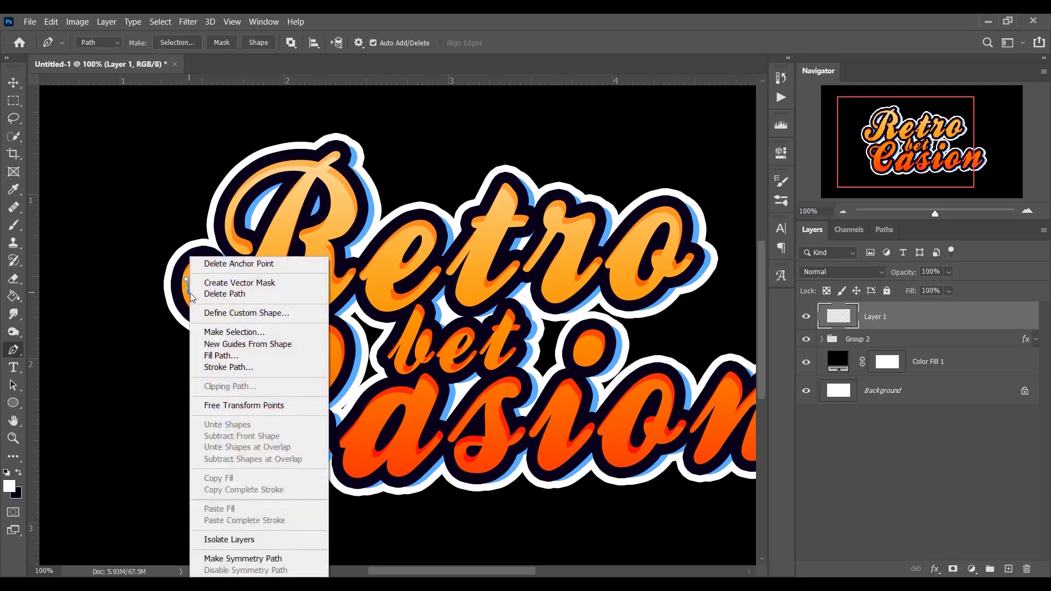
click(247, 367)
click(482, 187)
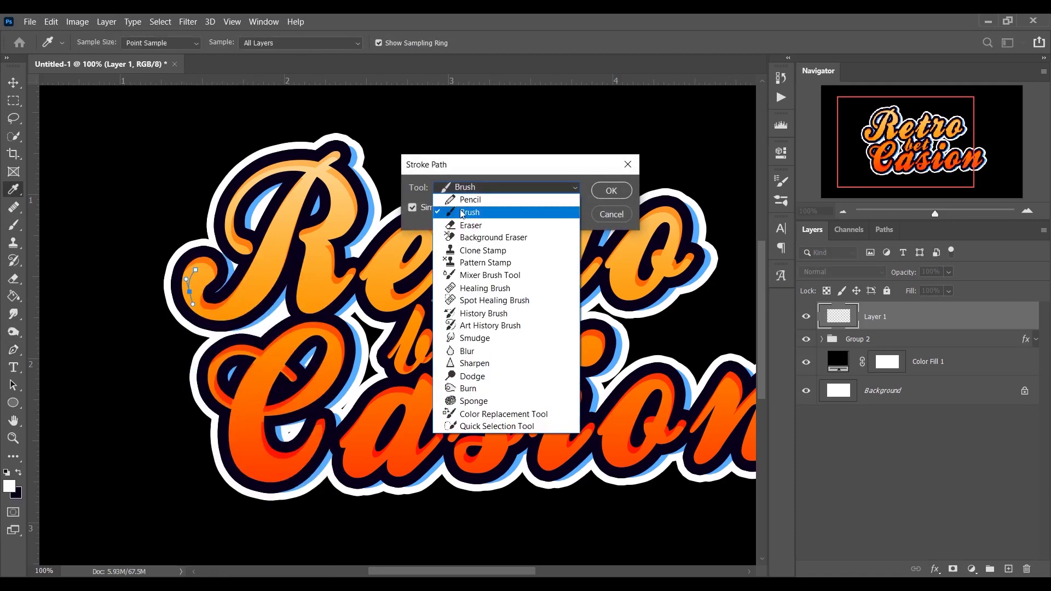
click(462, 213)
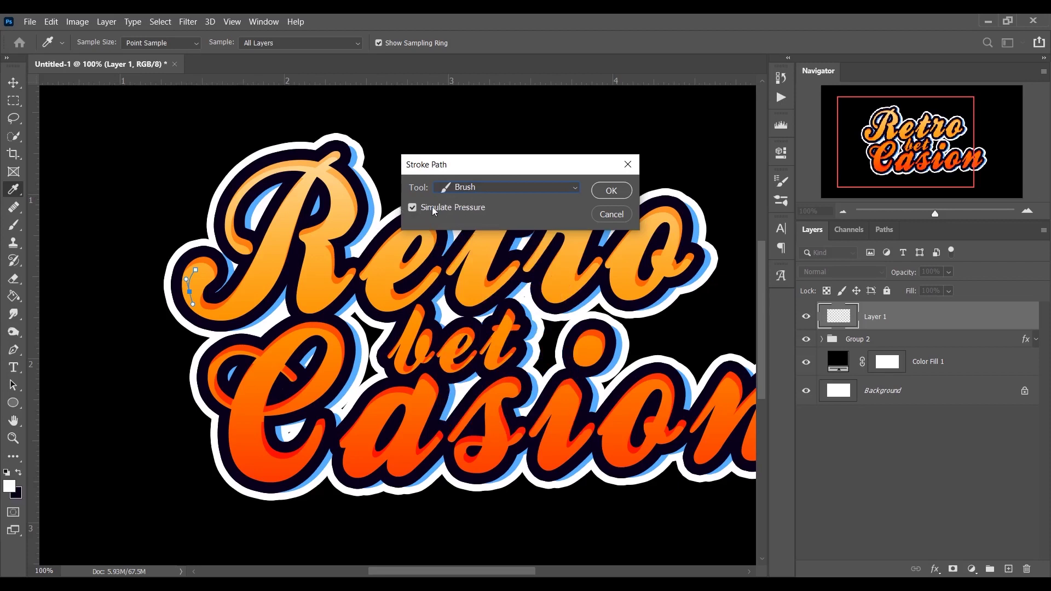
click(412, 208)
click(611, 191)
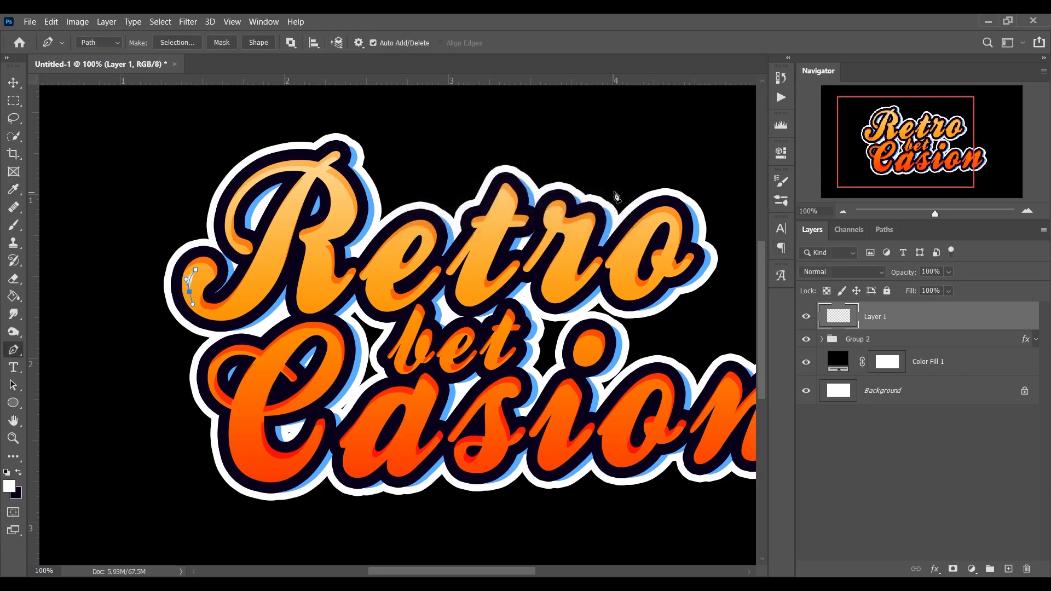
right_click(192, 289)
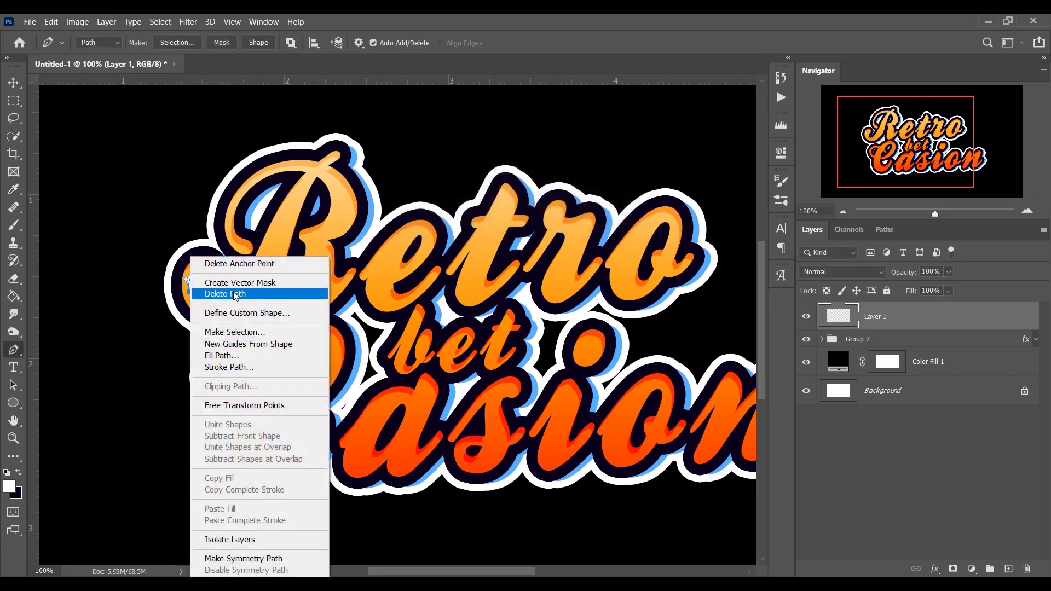
click(235, 296)
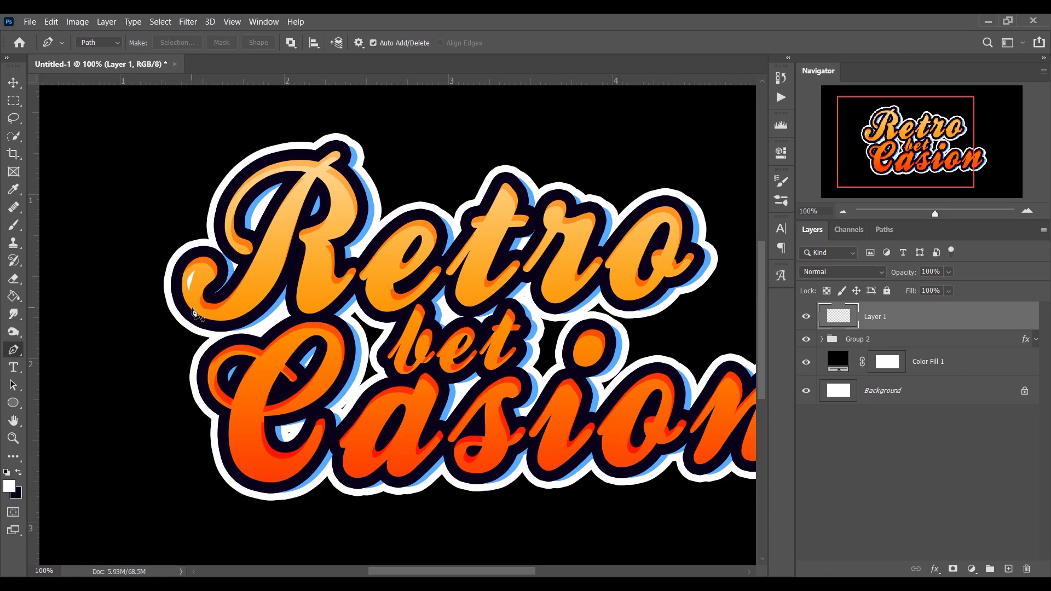
- Draw a curved Pen path along the bottom of the R's right leg
key(ctrl+minus)
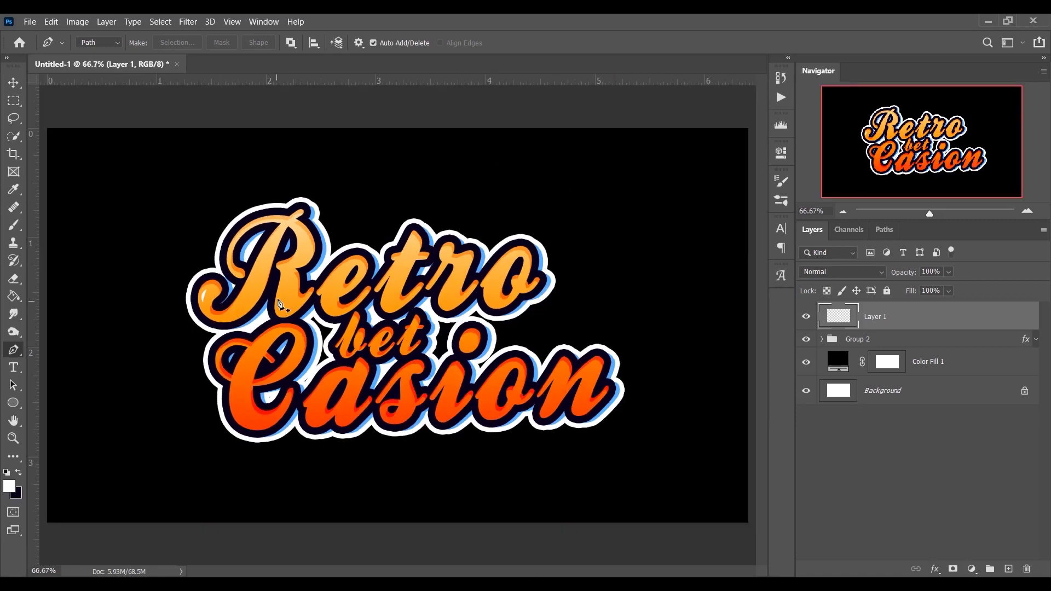
click(281, 295)
drag(288, 313, 318, 295)
- Stroke the path on the R's leg with the Brush and Simulate Pressure, and delete that path
right_click(293, 312)
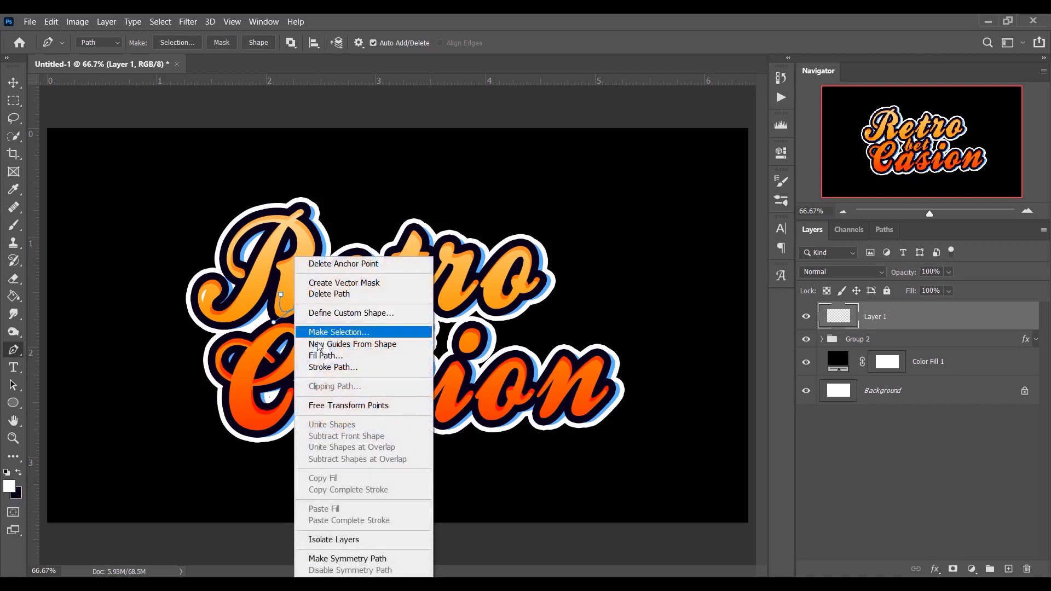
click(337, 368)
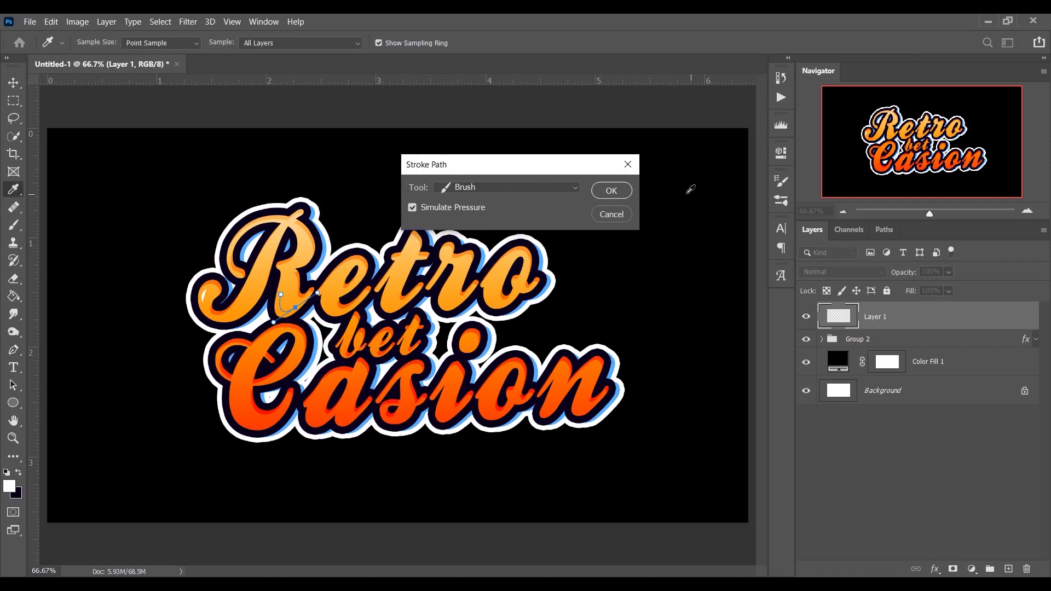
click(626, 194)
right_click(299, 305)
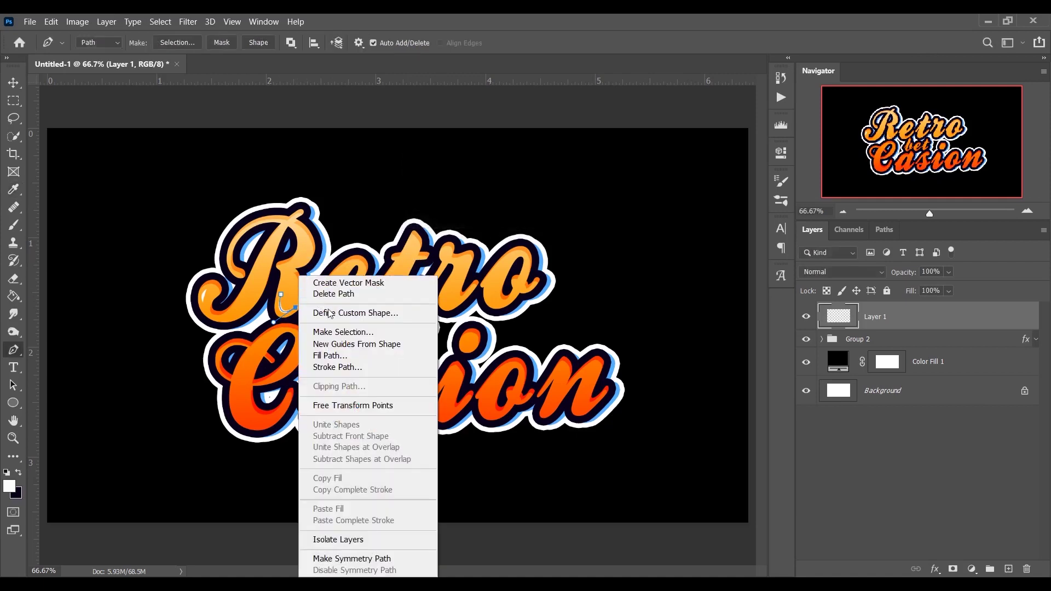
click(349, 294)
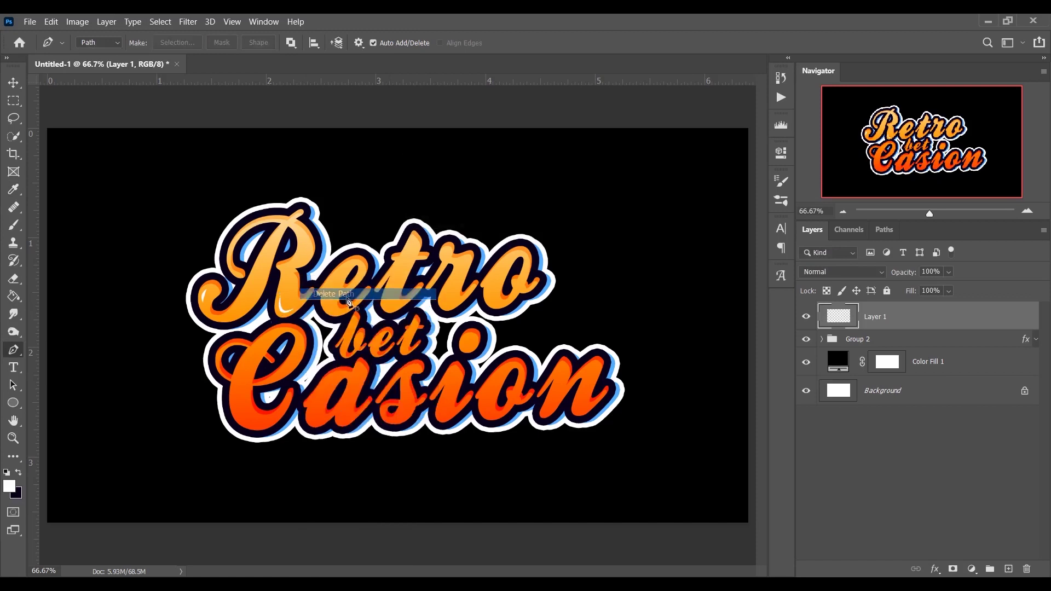
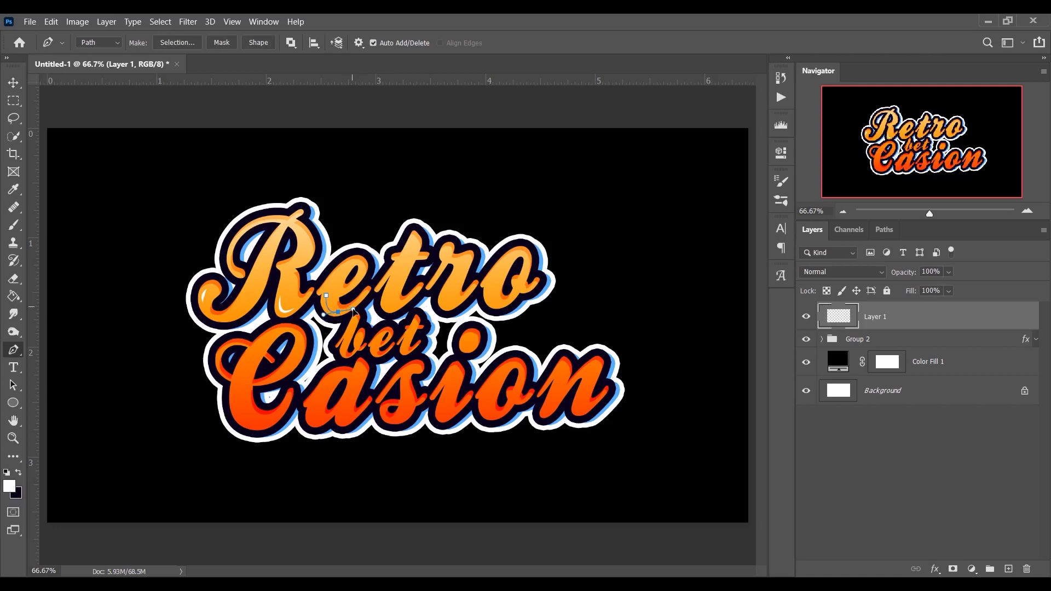
- Stroke the path along the bottom of the e in "Retro" with the Brush and delete the path
right_click(344, 315)
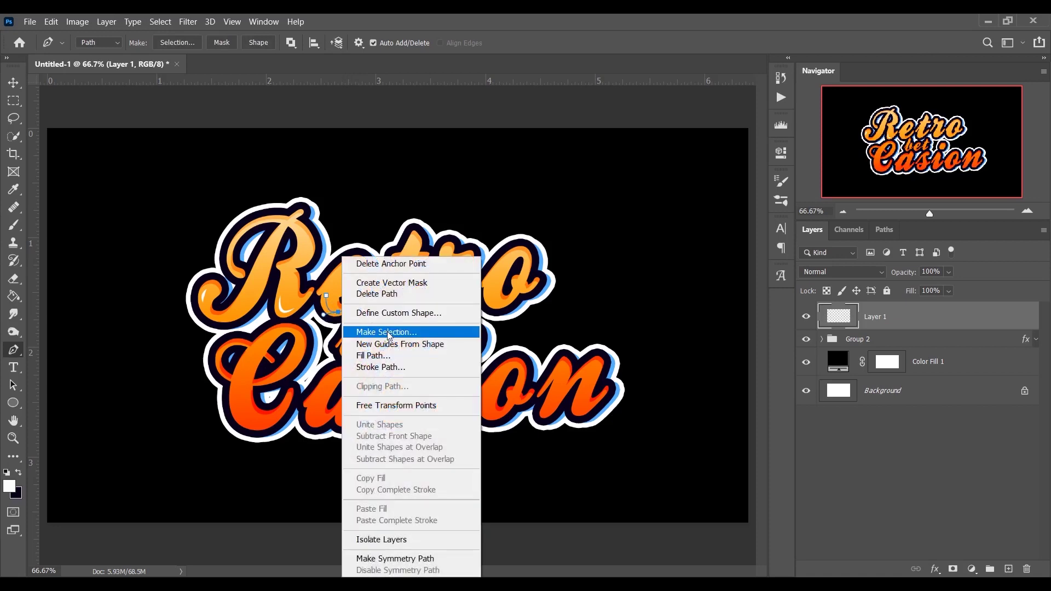
click(381, 367)
click(611, 191)
right_click(335, 315)
- Draw a curved Pen path along the bottom of the t in "Retro" and stroke it with the Brush
click(389, 286)
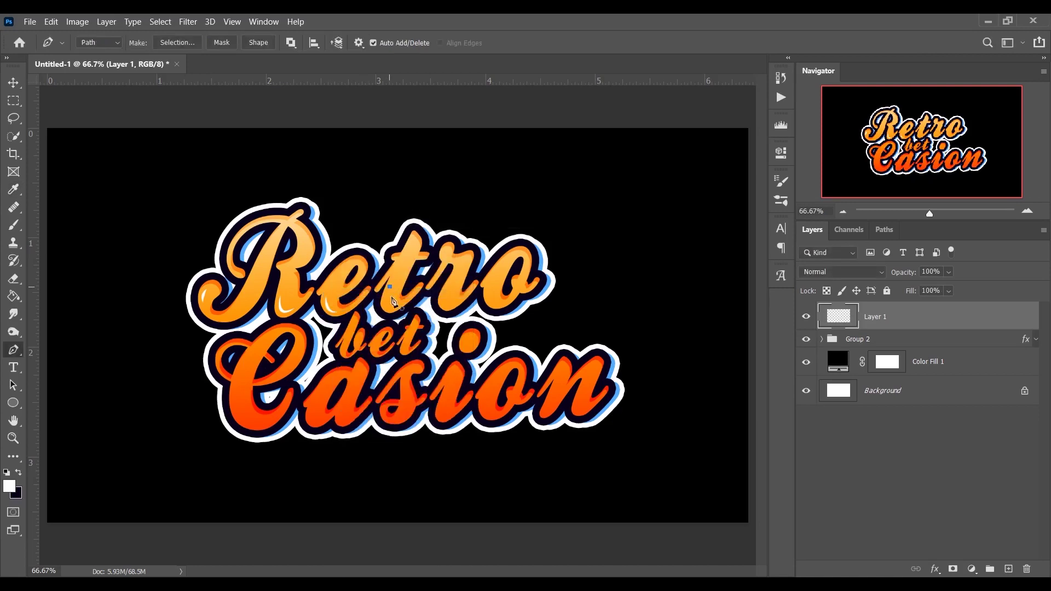
drag(396, 302, 418, 291)
right_click(399, 293)
click(469, 342)
click(612, 190)
- Add a white highlight along the bottom of the r in "Retro" by brush-stroking a curved Pen path, and delete the path
click(448, 287)
drag(457, 302, 477, 294)
right_click(461, 258)
click(504, 352)
key(Return)
right_click(461, 273)
click(493, 293)
- Draw a curved Pen path inside the lower edge of the o in "Retro" and stroke it with the Brush and Simulate Pressure
click(492, 285)
drag(501, 303, 520, 305)
right_click(505, 258)
click(544, 367)
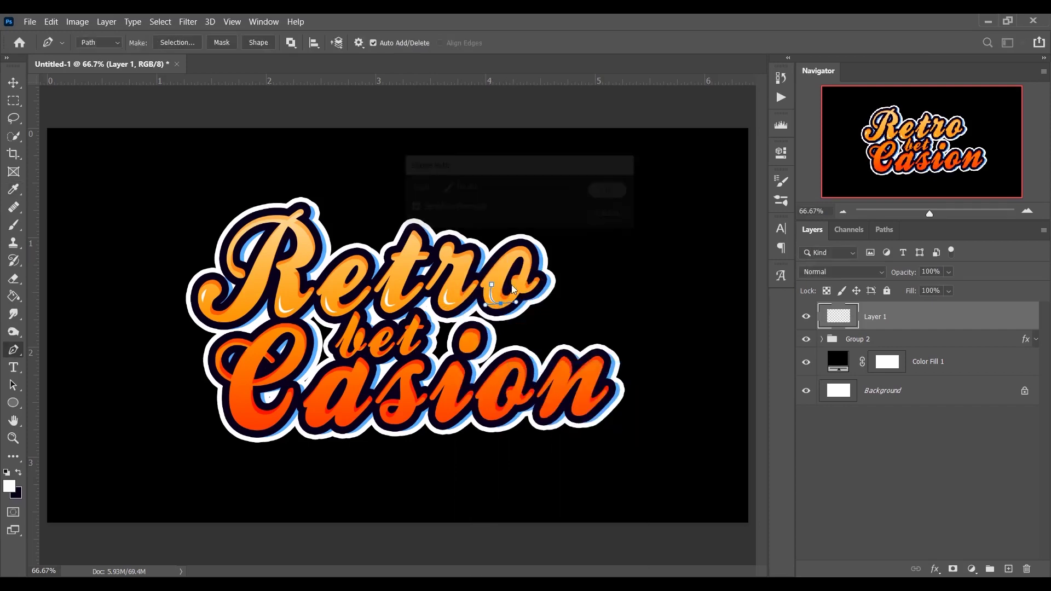
click(611, 190)
- Create a white highlight along the bottom of the C in "Casion" by brush-stroking a long curved Pen path, and delete the path
click(235, 396)
drag(272, 420, 305, 411)
right_click(271, 423)
click(306, 196)
click(611, 190)
right_click(257, 436)
click(285, 140)
- Draw a short curved Pen path at the bottom of the a in "Casion", stroke it with the Brush, and delete it
click(312, 409)
drag(323, 419, 338, 409)
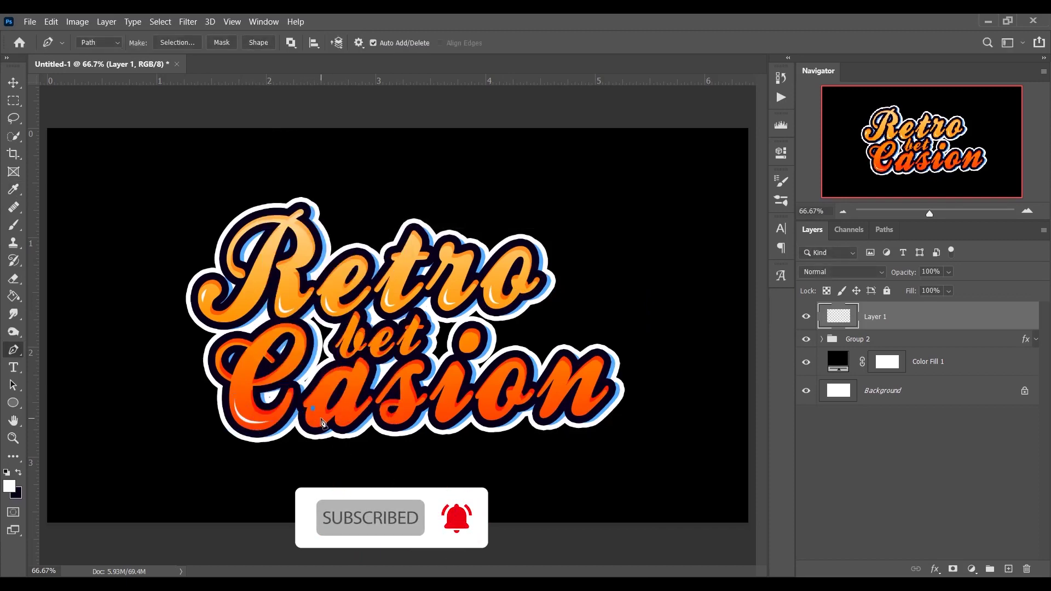
right_click(325, 424)
click(327, 423)
right_click(325, 424)
click(351, 141)
- Add a brush-stroked highlight from a curved Pen path at the foot of the i in "Casion", and delete the path
click(445, 396)
drag(450, 412, 469, 401)
right_click(438, 422)
click(471, 191)
click(610, 187)
right_click(442, 416)
click(469, 122)
- Brush-stroke a curved Pen path along the bottom of the s in "Casion" as a white highlight, and delete the path
click(393, 420)
right_click(411, 417)
click(471, 200)
click(610, 187)
right_click(419, 408)
click(471, 131)
- Draw a curved Pen path along the bottom of the o in "Casion", stroke it with the Brush, and delete the path
click(489, 401)
click(504, 422)
click(515, 405)
right_click(489, 411)
click(526, 200)
click(610, 187)
right_click(486, 408)
click(525, 126)
- Add a white brush-stroked highlight from a curved Pen path at the bottom of the final n in "Casion"
click(578, 398)
click(570, 419)
click(606, 400)
right_click(589, 419)
click(636, 131)
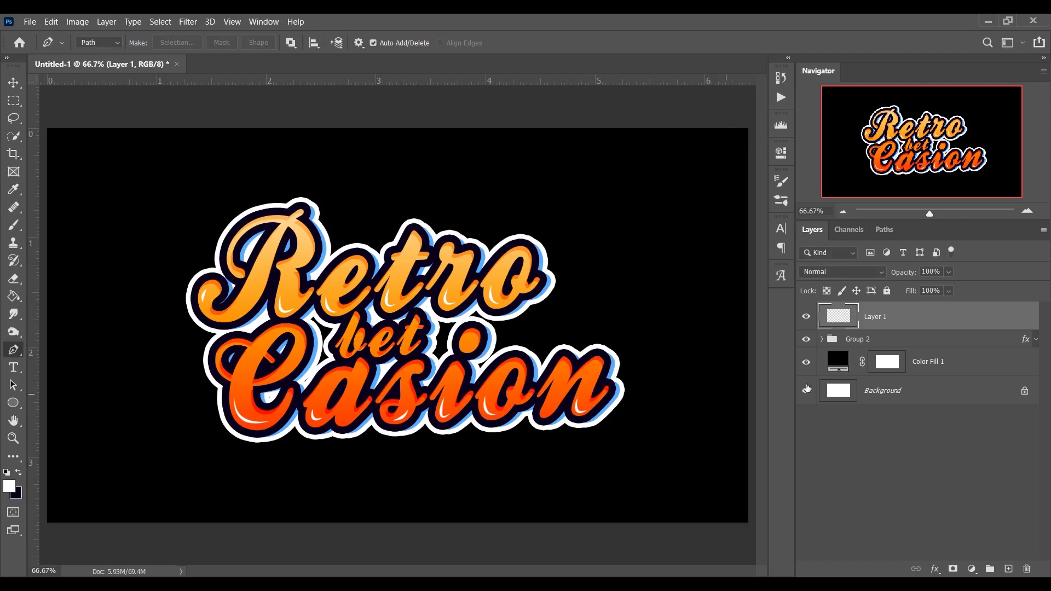
- Toggle Layer 1's visibility to compare the lettering with and without the white highlights
click(807, 316)
click(807, 317)
click(808, 317)
click(808, 317)
key(ctrl+minus)
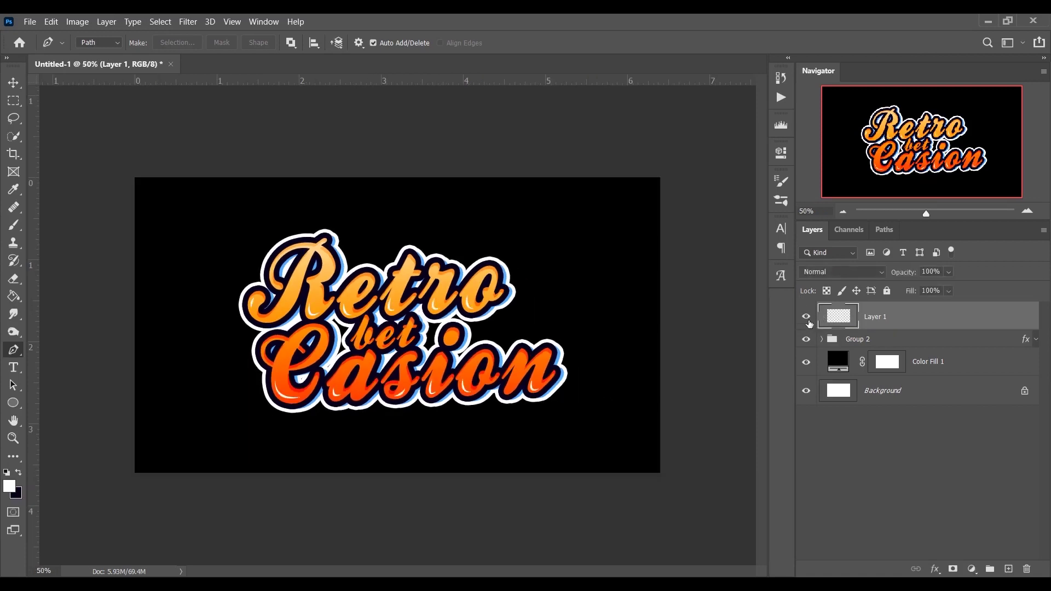
click(808, 321)
- Add a new layer above Layer 1 and switch to the Brush tool for painting white
key(ctrl+plus)
key(ctrl+plus)
key(ctrl+plus)
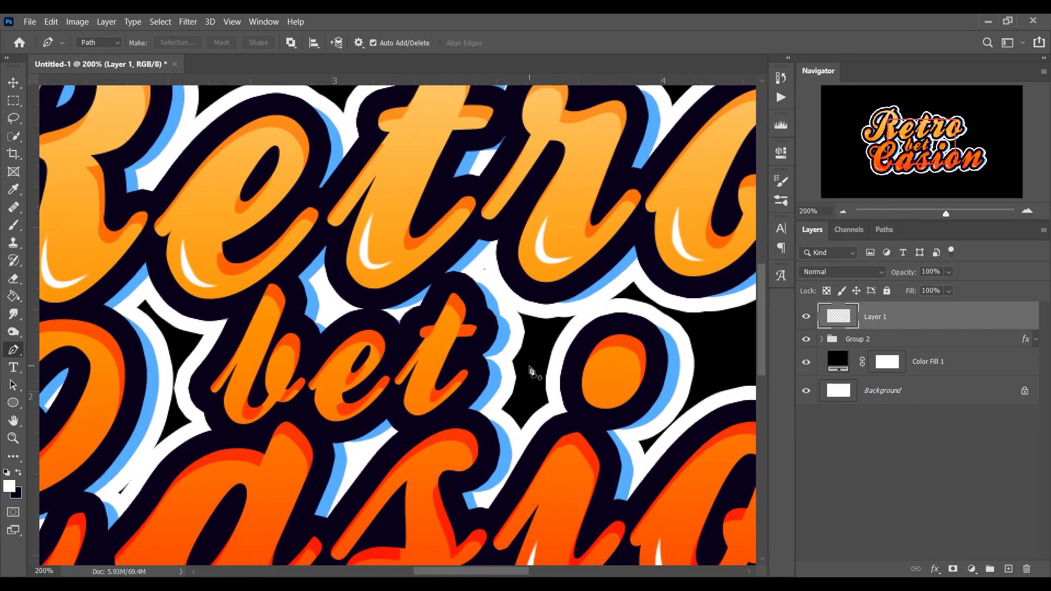
key(ctrl+minus)
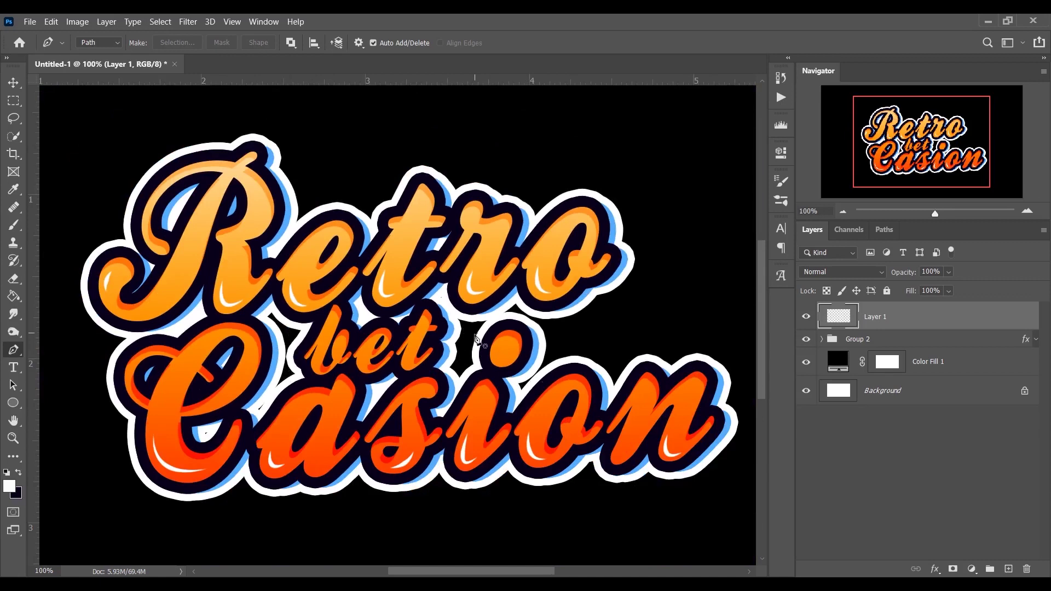
click(1009, 570)
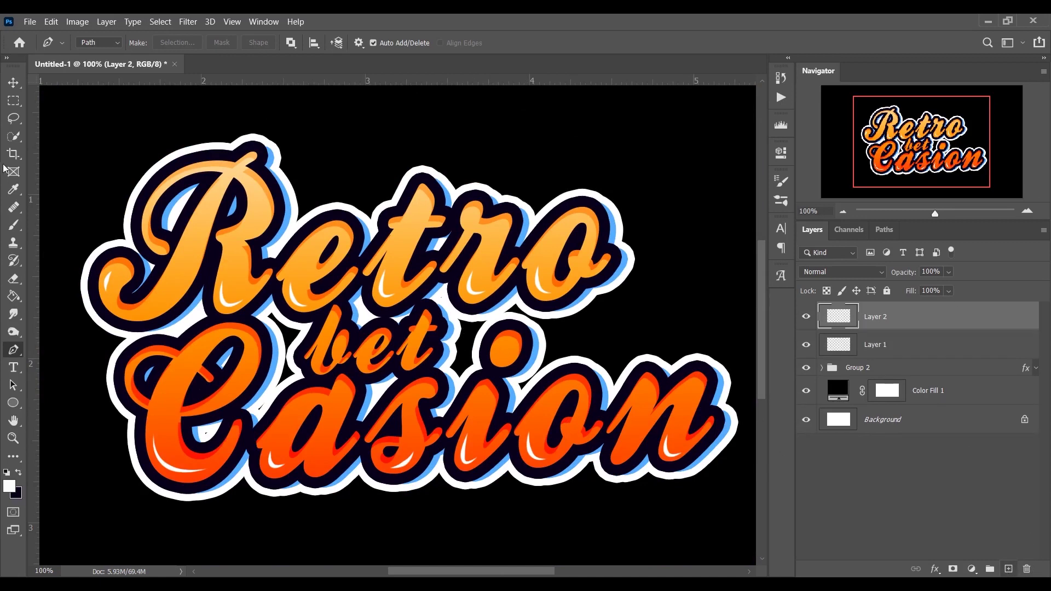
click(14, 231)
drag(344, 246, 425, 234)
mouse_move(471, 264)
mouse_down()
mouse_move(514, 268)
mouse_move(446, 261)
mouse_up()
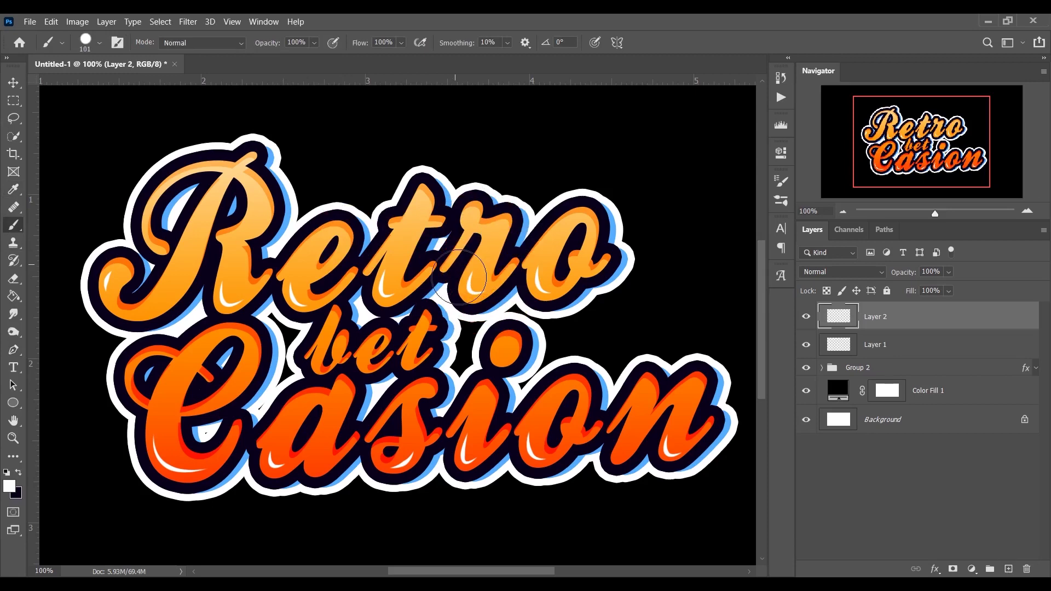
- Reduce the brush to 15 px and paint the black gap between "bet" and the dot of the i white
scroll(459, 278, up, 1)
scroll(384, 290, right, 3)
key(bracketleft)
key(bracketleft)
key(bracketleft)
key(bracketleft)
key(bracketleft)
key(bracketleft)
key(bracketleft)
key(bracketleft)
mouse_move(405, 298)
mouse_down()
mouse_move(377, 390)
mouse_move(350, 384)
mouse_move(371, 311)
mouse_move(362, 386)
mouse_move(386, 316)
mouse_move(371, 383)
mouse_up()
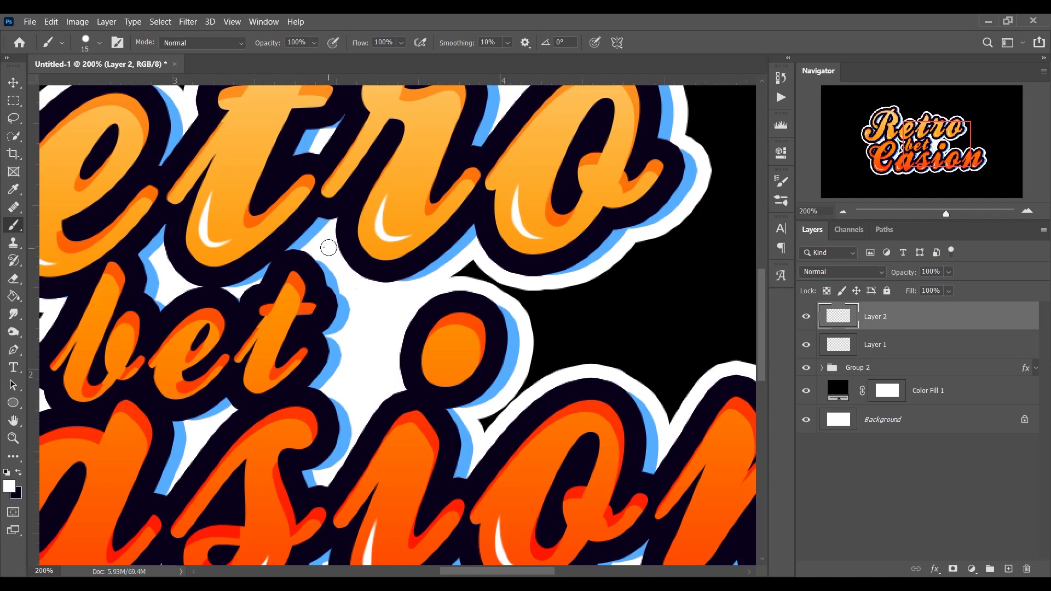
drag(316, 320, 520, 282)
- Paint the remaining black gaps between "Retro", the C and the b of "bet" white with a 9 px brush
key(bracketleft)
key(bracketleft)
mouse_move(249, 277)
mouse_down()
mouse_move(214, 267)
mouse_move(193, 243)
mouse_up()
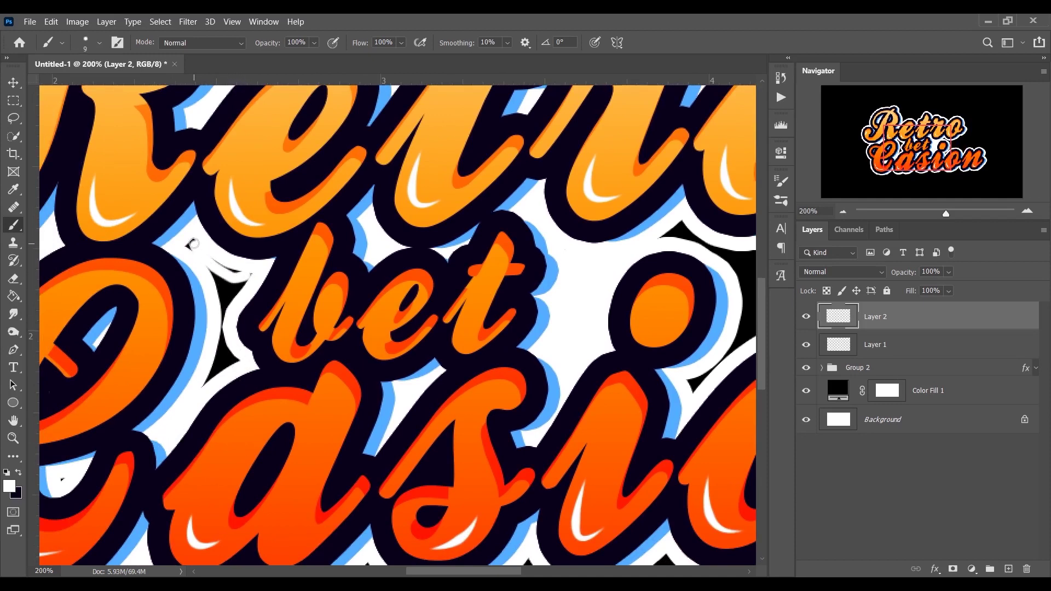
mouse_move(256, 276)
mouse_down()
mouse_move(227, 311)
mouse_move(229, 291)
mouse_move(220, 298)
mouse_move(212, 268)
mouse_move(228, 288)
mouse_move(206, 386)
mouse_move(230, 347)
mouse_up()
key(bracketright)
key(bracketright)
key(bracketleft)
key(bracketleft)
scroll(123, 425, down, 1)
scroll(124, 426, left, 1)
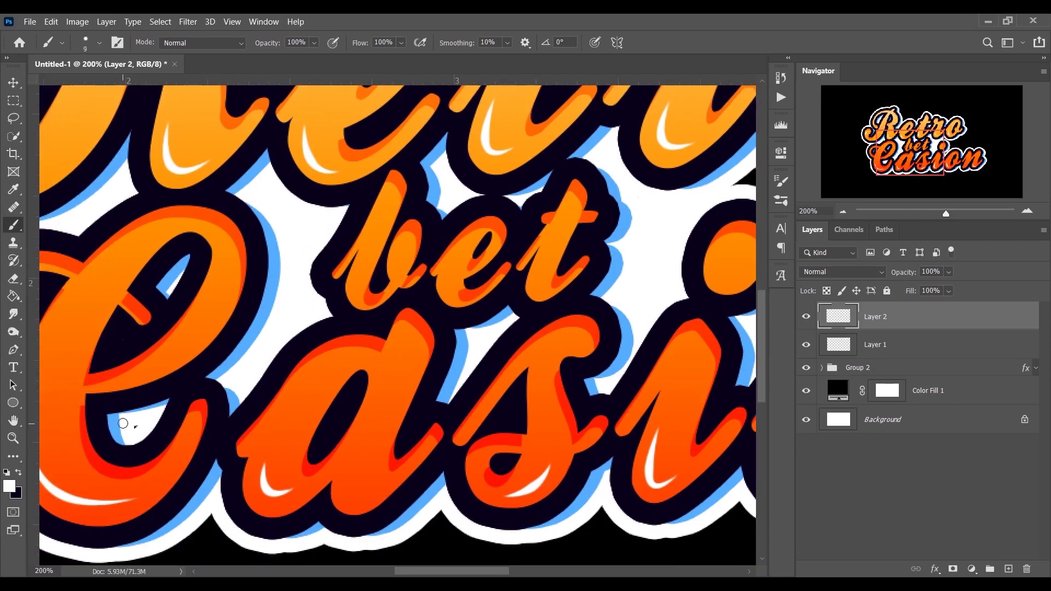
scroll(135, 428, up, 1)
scroll(141, 331, right, 2)
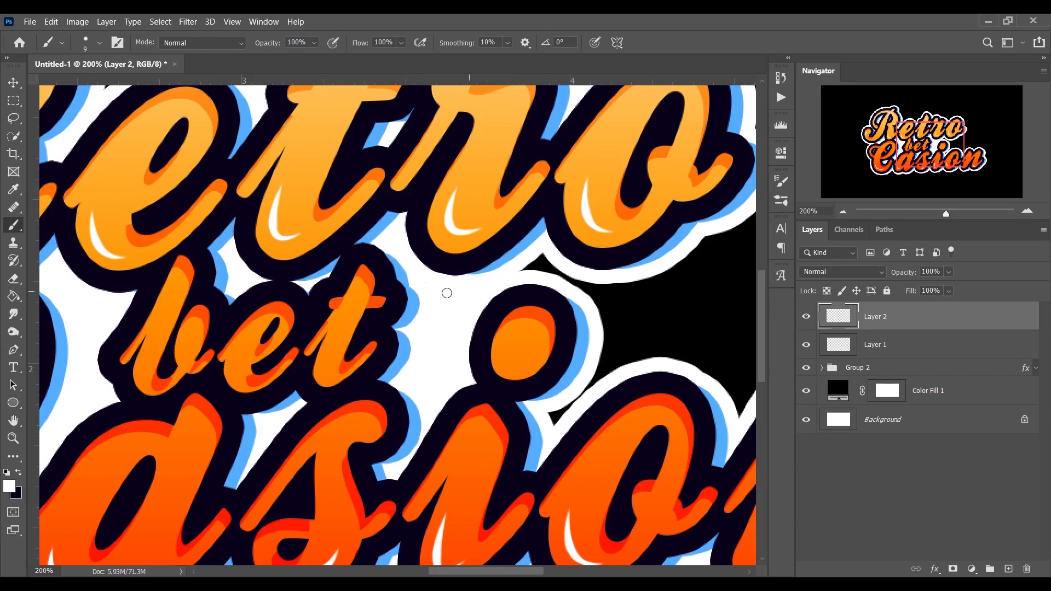
- Toggle layer visibility to compare the whole design with and without Layer 2's white gap filling
key(ctrl+0)
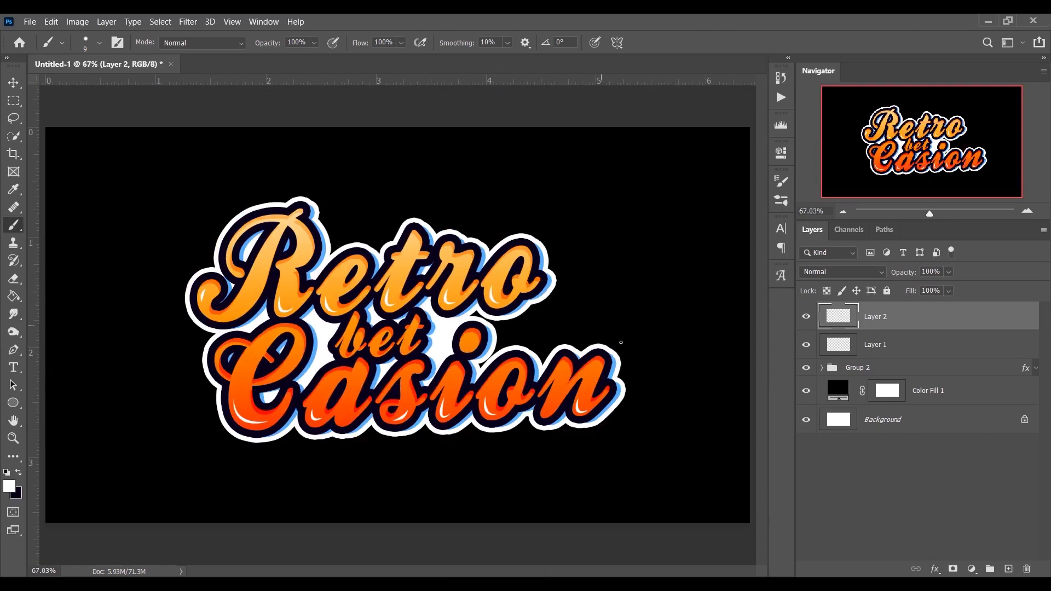
alt+click(806, 420)
alt+click(805, 420)
click(806, 317)
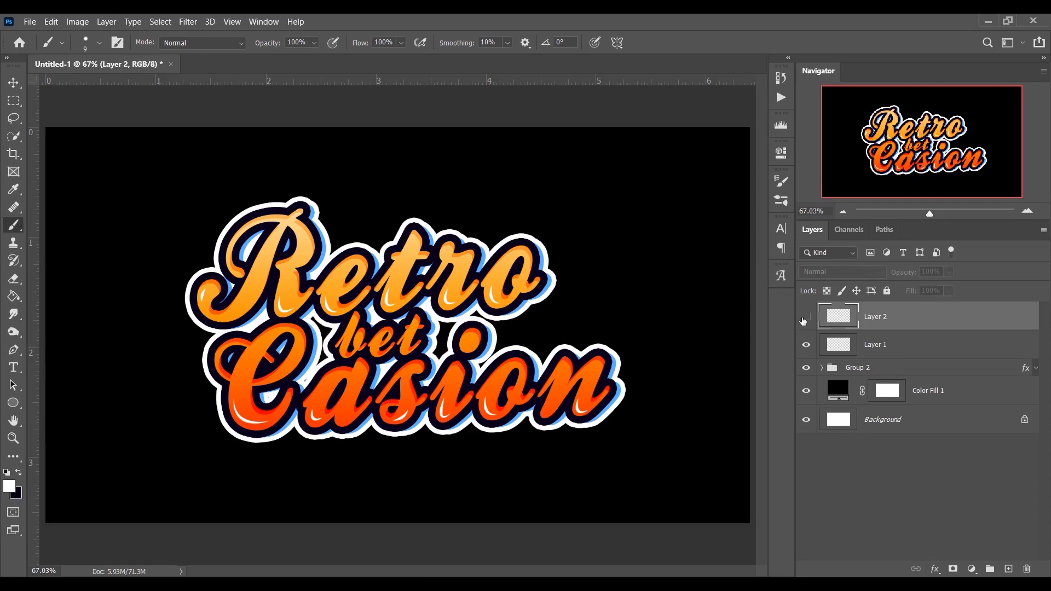
click(806, 317)
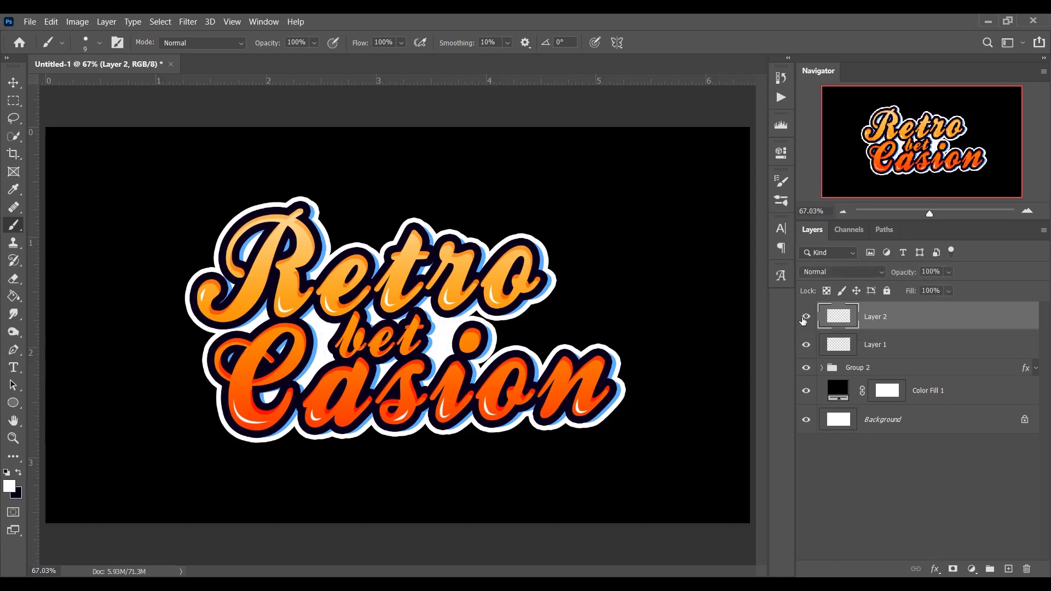
click(803, 321)
click(803, 321)
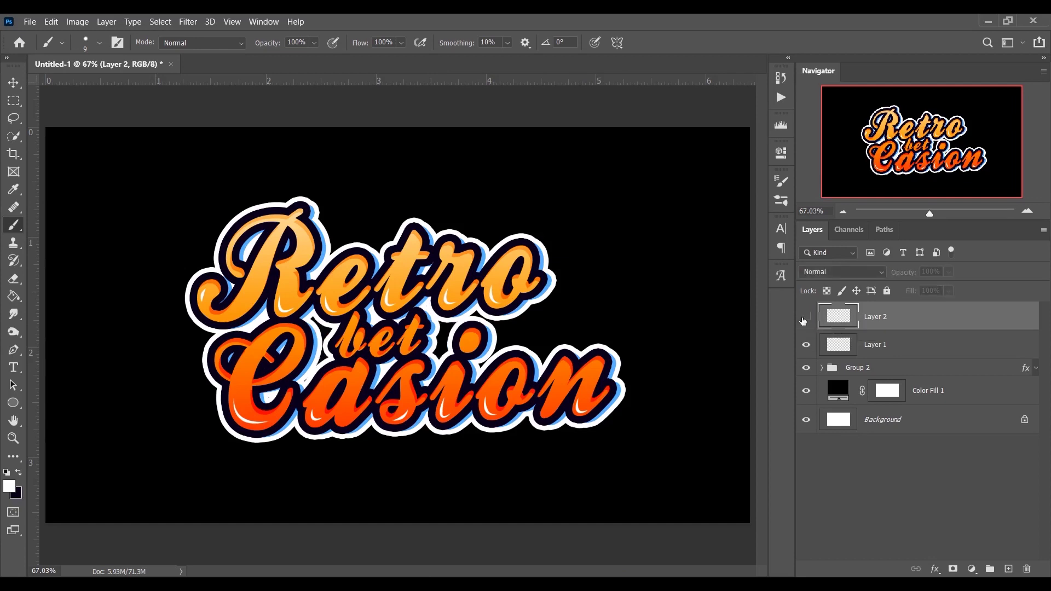
click(804, 321)
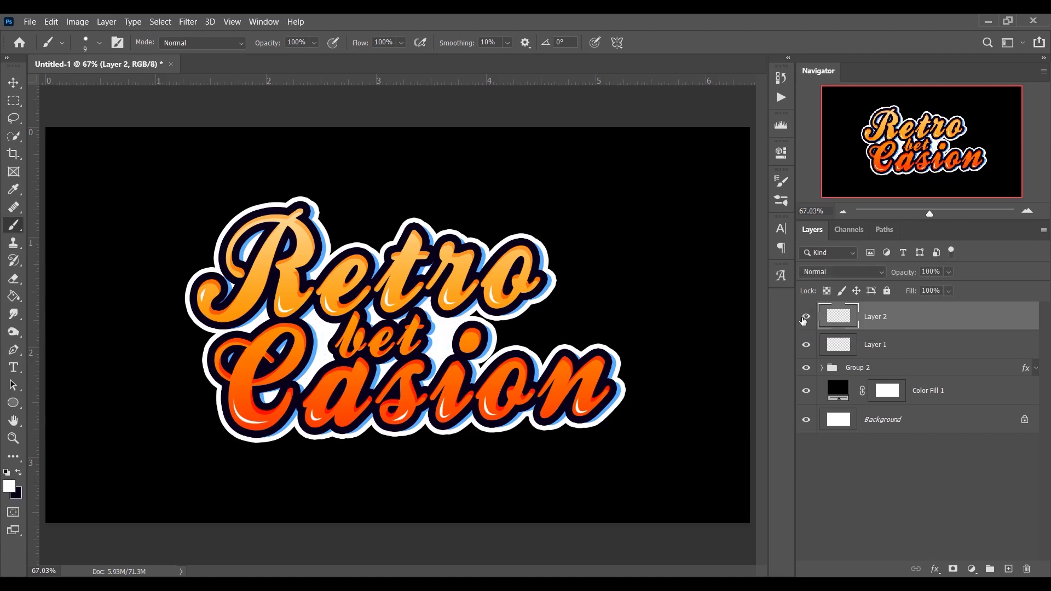
click(803, 321)
click(804, 322)
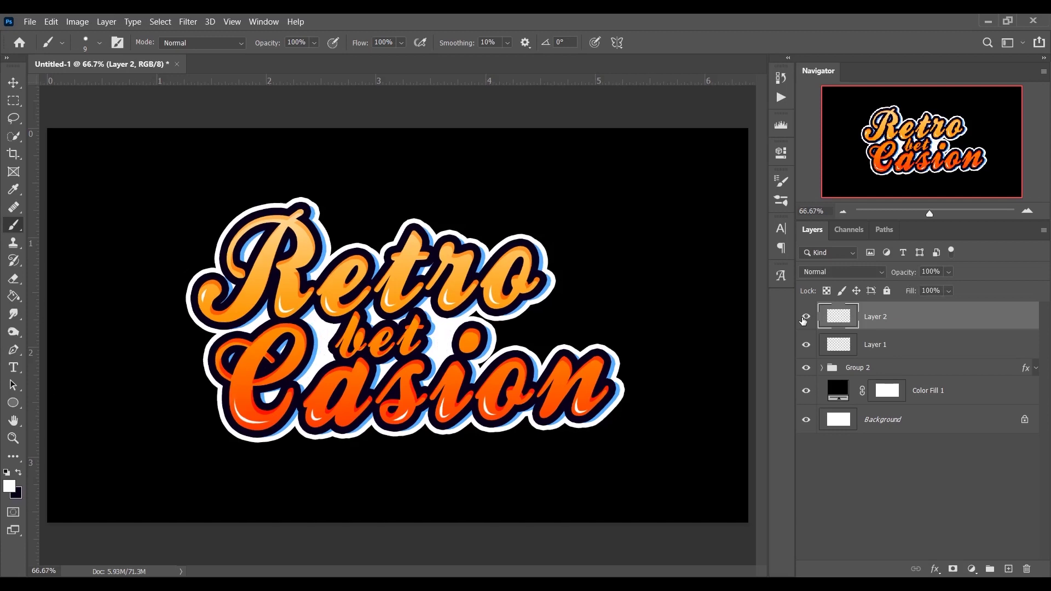
- On a new layer, draw two small white-filled circles beside the C of "Casion", the upper one about 38 px wide
key(ctrl+minus)
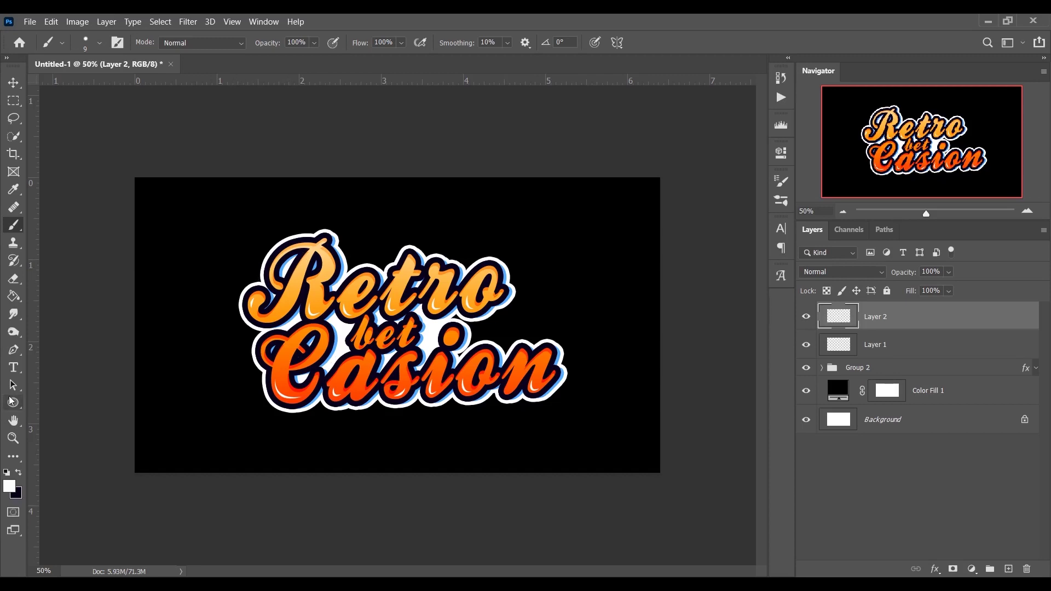
drag(12, 409, 78, 432)
click(1009, 569)
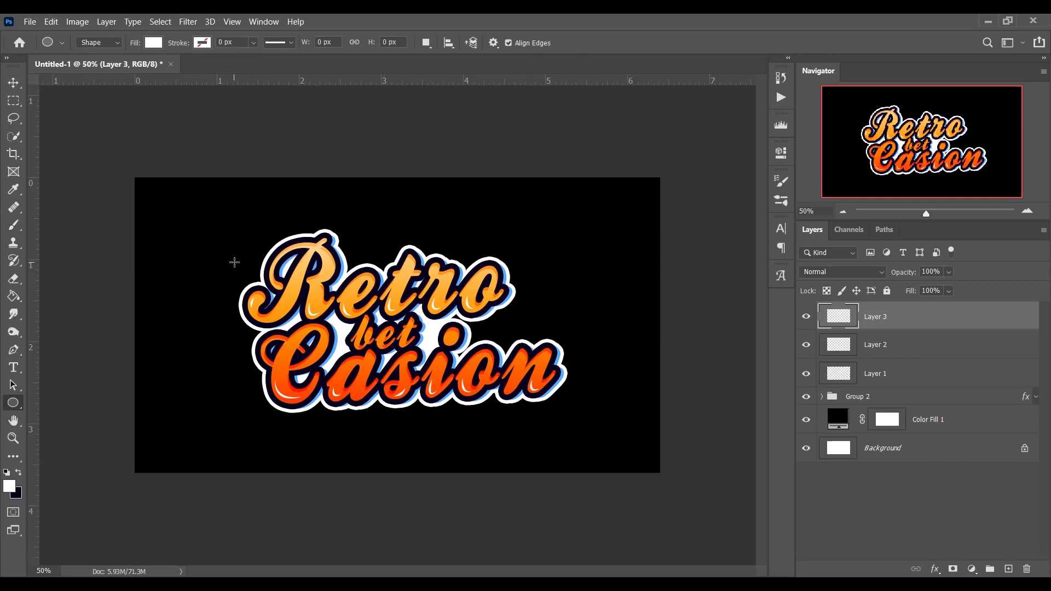
click(153, 43)
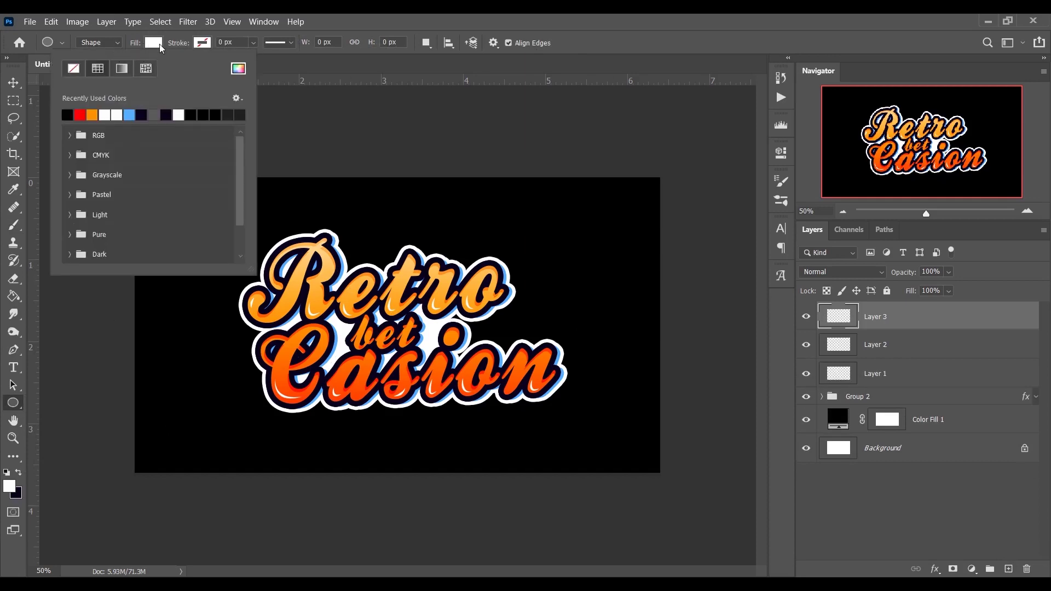
click(330, 64)
drag(224, 367, 239, 387)
drag(232, 343, 241, 351)
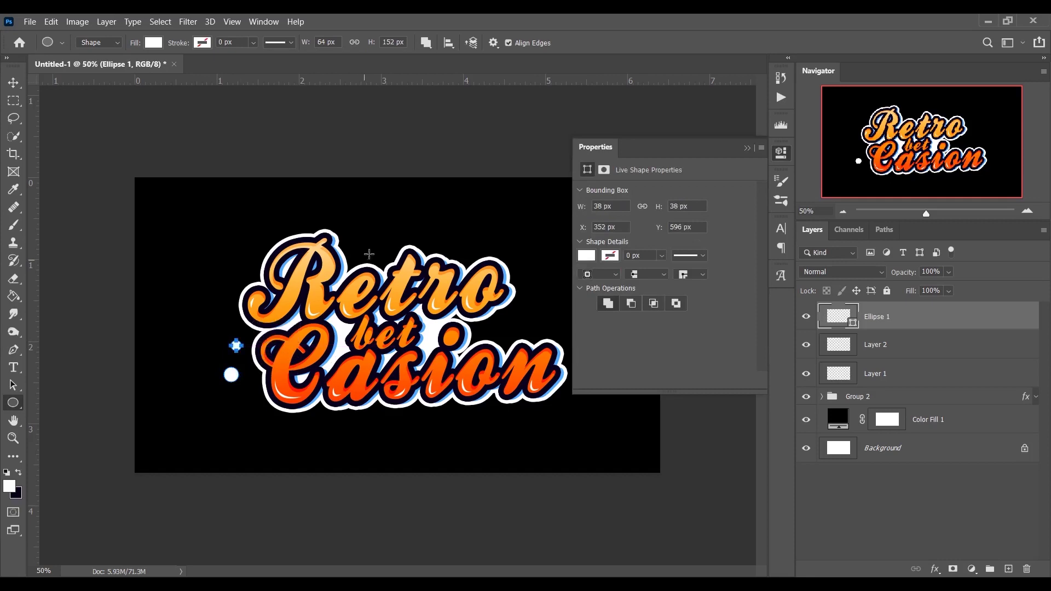
- Scatter more small white circles of varying size above the gap after the R, above the n, and below "Casion"
mouse_move(355, 246)
mouse_down()
mouse_move(370, 260)
mouse_move(352, 239)
mouse_up()
drag(365, 219, 374, 228)
mouse_move(500, 326)
mouse_down()
mouse_move(513, 339)
mouse_move(517, 325)
mouse_move(537, 338)
mouse_up()
mouse_move(382, 430)
mouse_down()
mouse_move(396, 442)
mouse_move(382, 424)
mouse_up()
drag(399, 420, 407, 431)
click(747, 148)
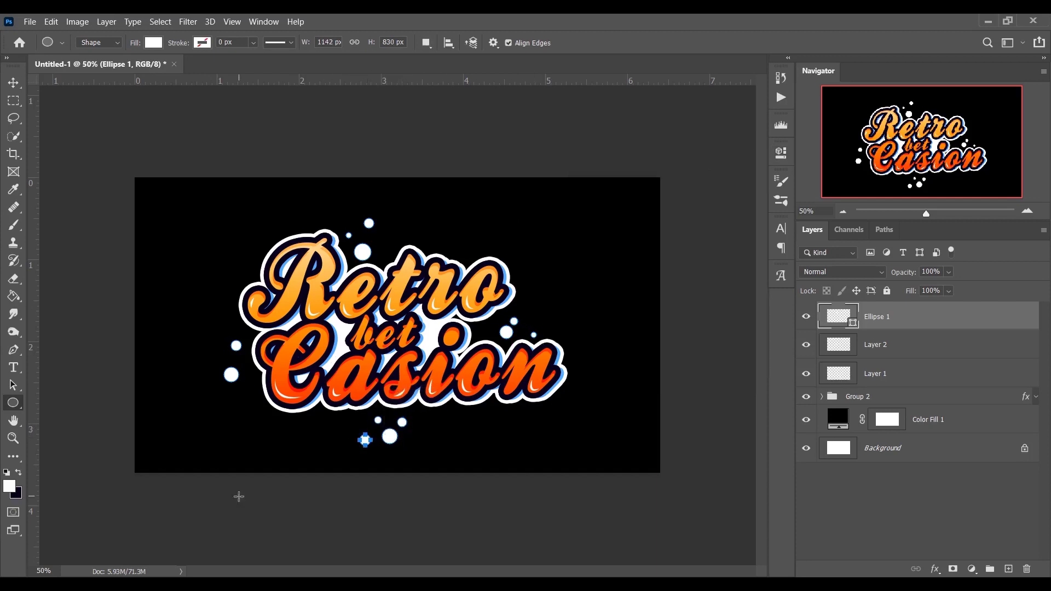
drag(353, 422, 363, 431)
- Add white circles above the end of "Retro", the larger about 48 px wide, plus tiny ones beside the C and above the n
drag(458, 248, 473, 256)
drag(467, 240, 481, 254)
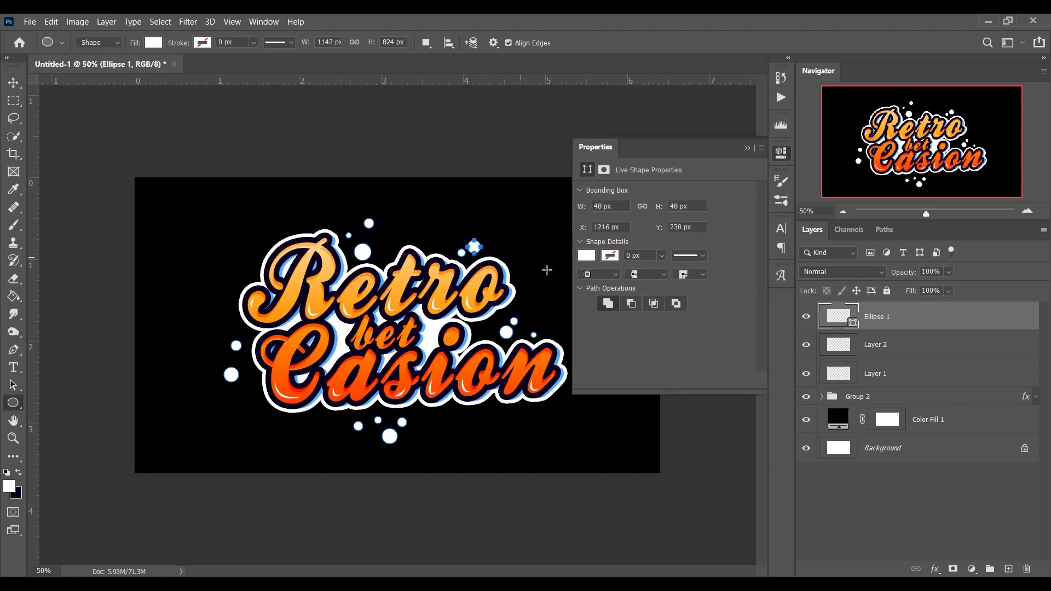
click(747, 148)
drag(215, 350, 224, 358)
click(747, 148)
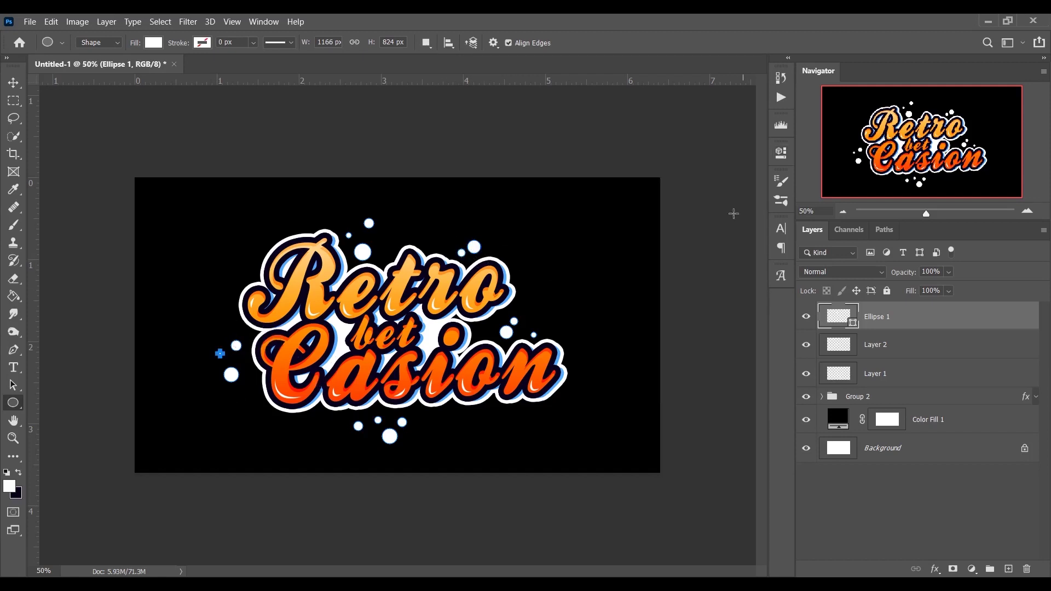
mouse_move(529, 311)
mouse_down()
mouse_move(539, 320)
mouse_move(533, 307)
mouse_up()
click(747, 148)
- Check the circles by toggling their layer, and add small white circles below the C and the n, one about 34 px wide
click(806, 319)
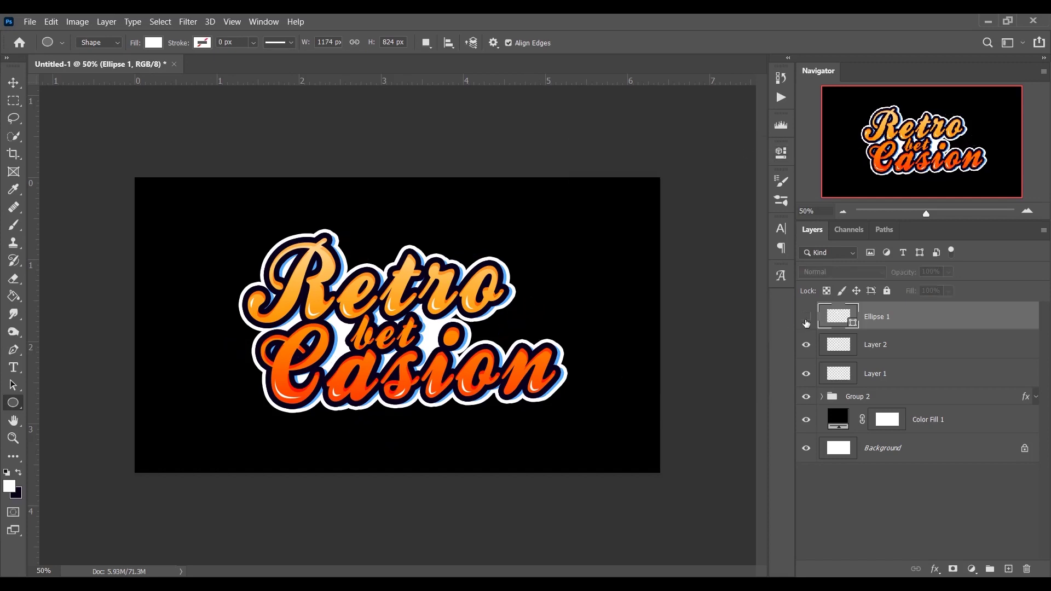
click(806, 319)
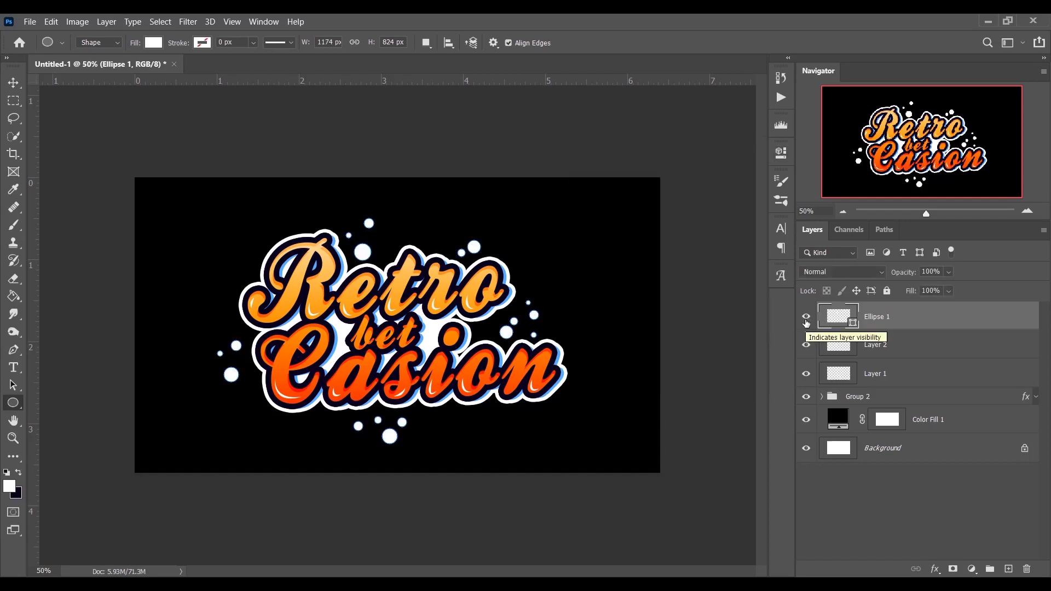
drag(286, 417, 296, 427)
mouse_move(548, 410)
mouse_down()
mouse_move(559, 418)
mouse_move(558, 404)
mouse_move(545, 414)
mouse_up()
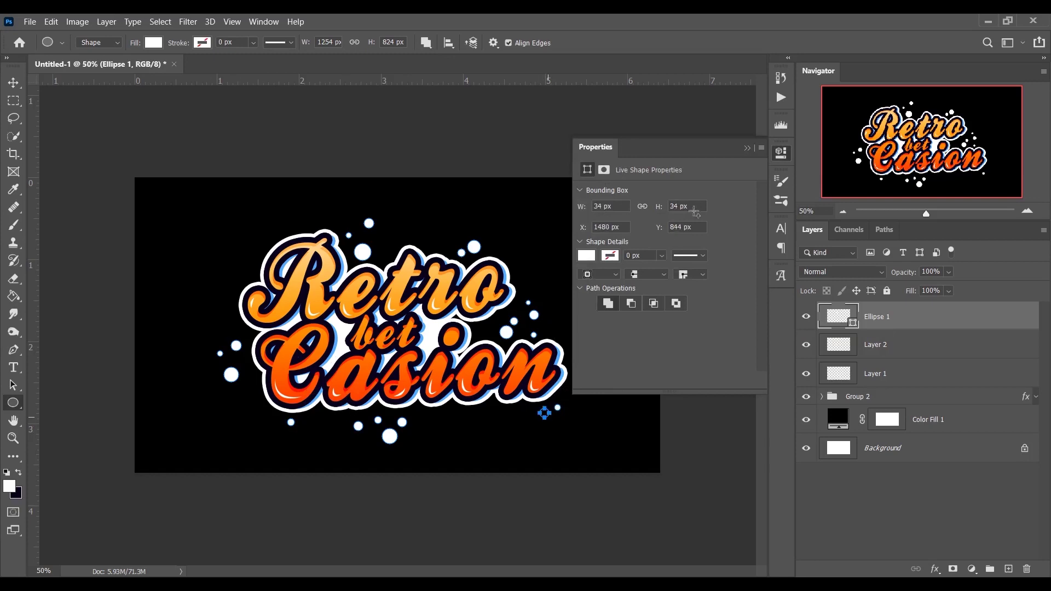
click(747, 148)
click(806, 317)
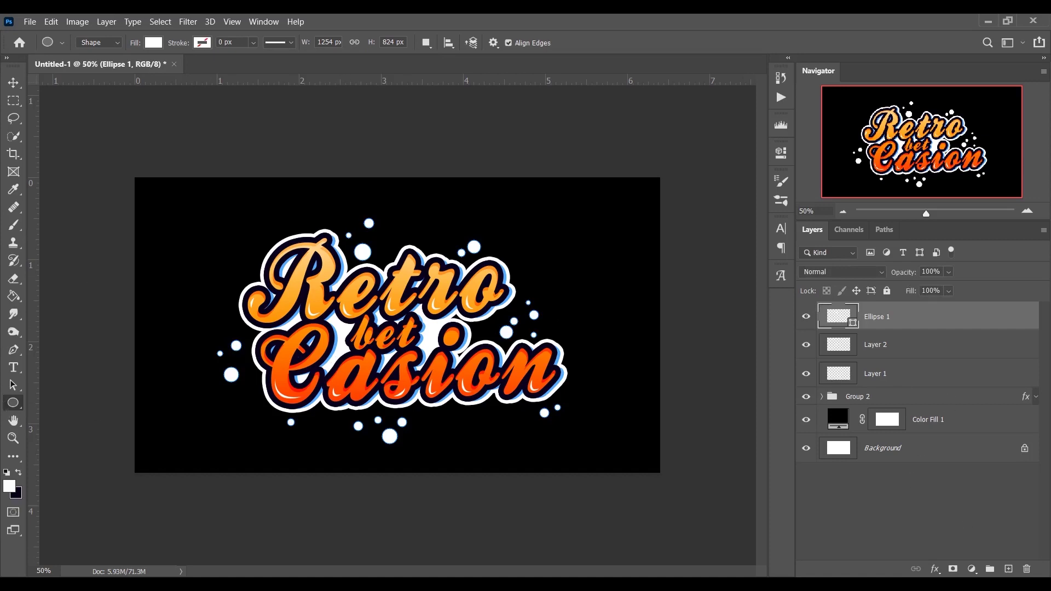
- On a new layer, draw a crossed sparkle near the R from thin white ellipses, about 9 x 187 px and 207 x 8 px
click(1009, 569)
right_click(13, 404)
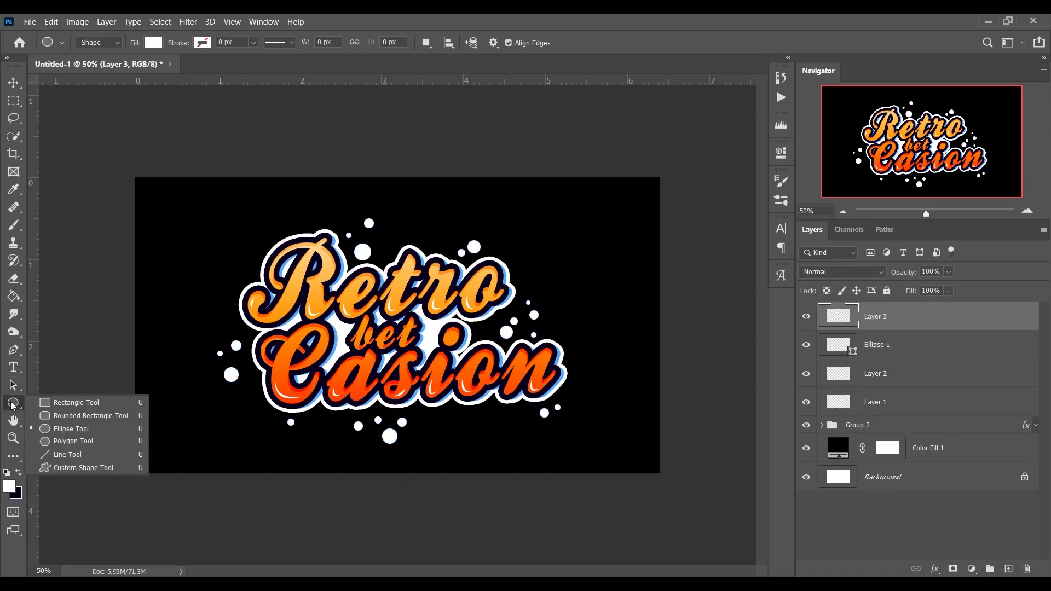
click(73, 430)
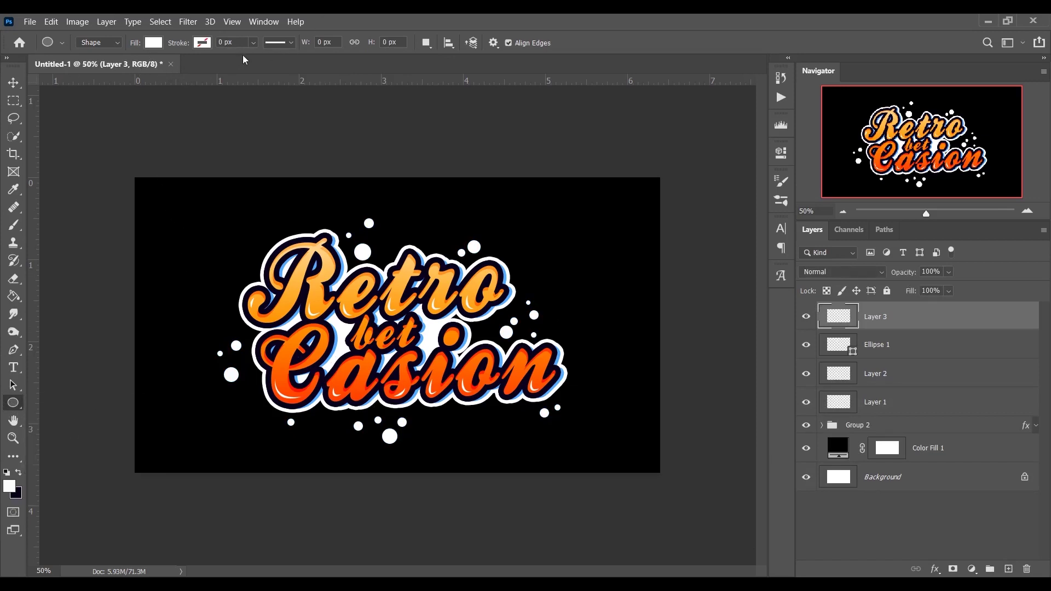
drag(196, 222, 198, 272)
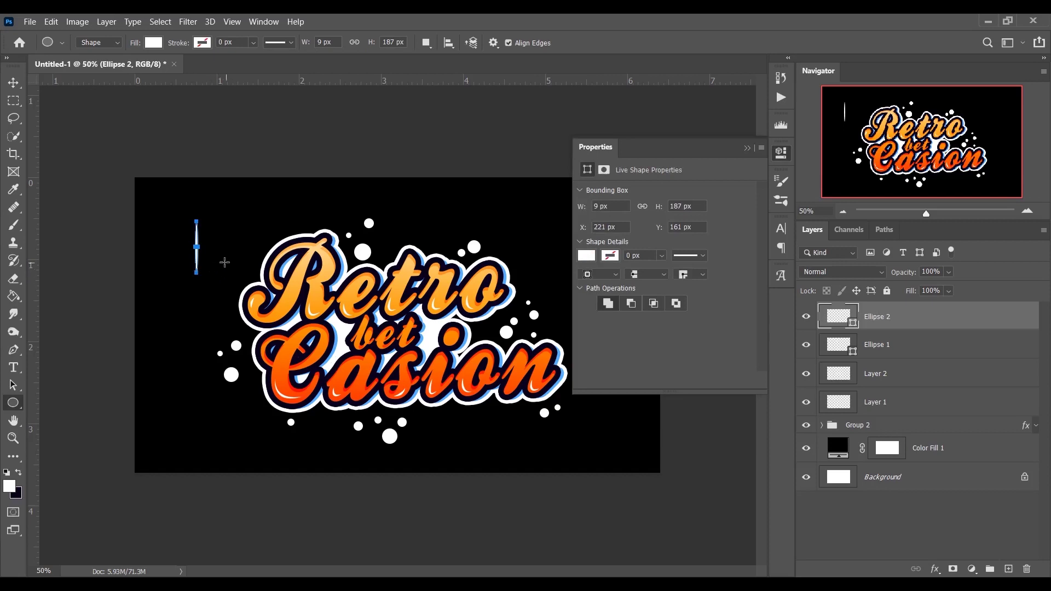
drag(174, 246, 225, 247)
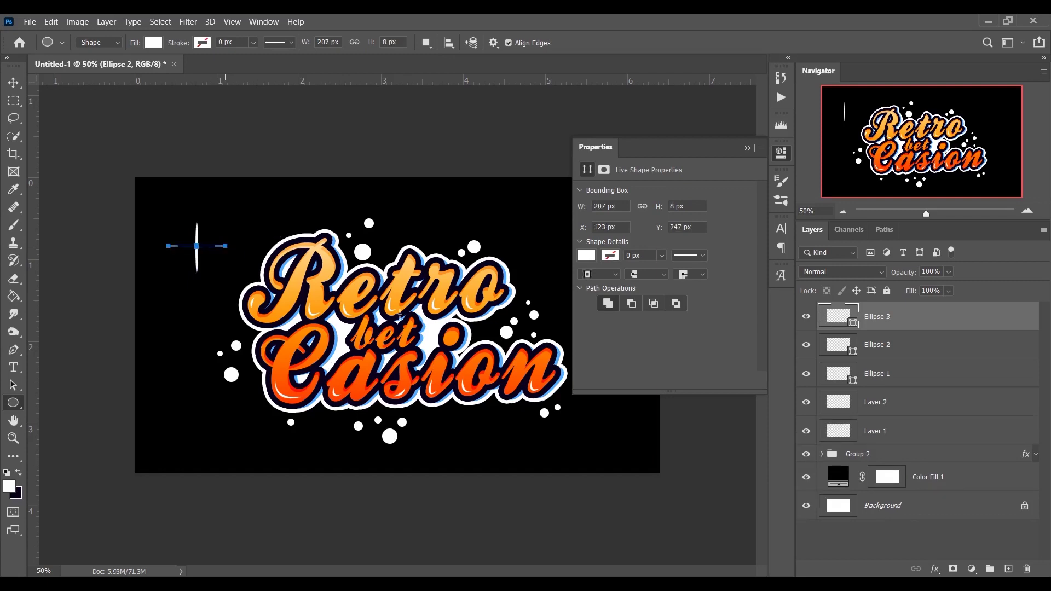
- Merge the vertical and horizontal ellipse layers, Ellipse 2 and Ellipse 3, into a single sparkle shape
click(748, 149)
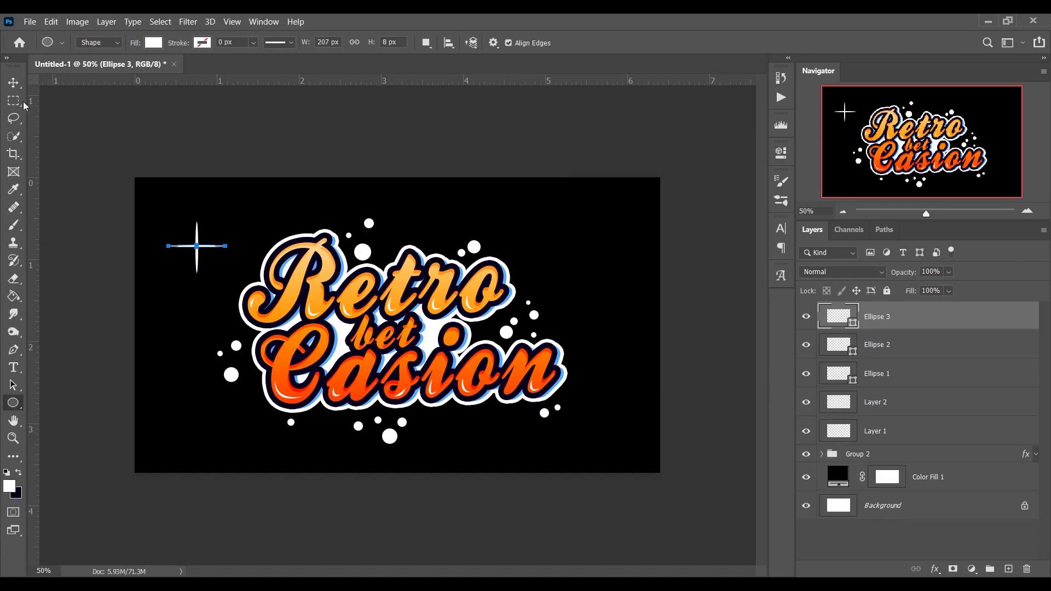
click(13, 82)
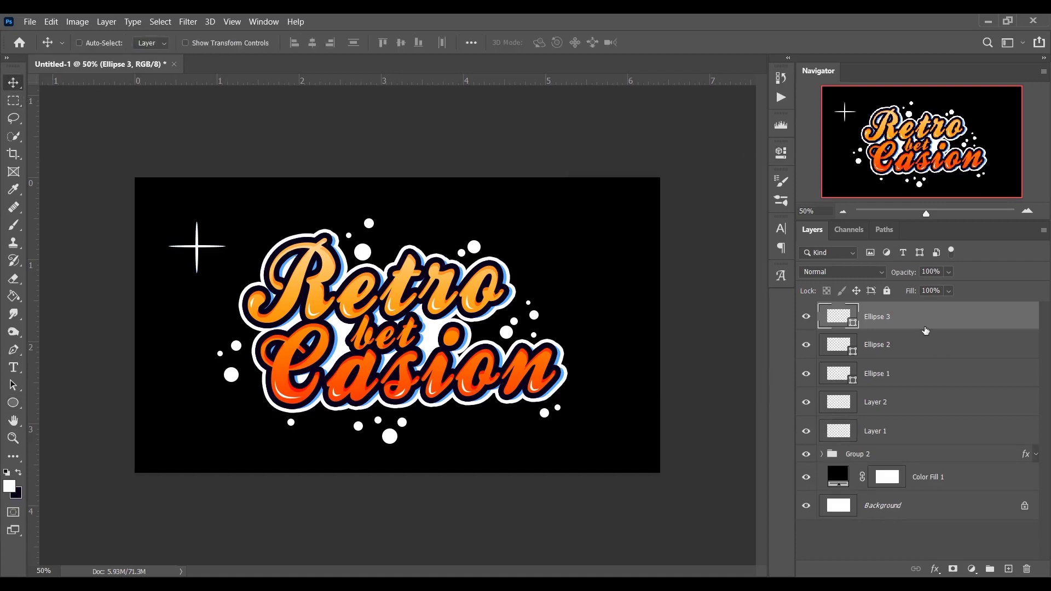
key(ctrl+t)
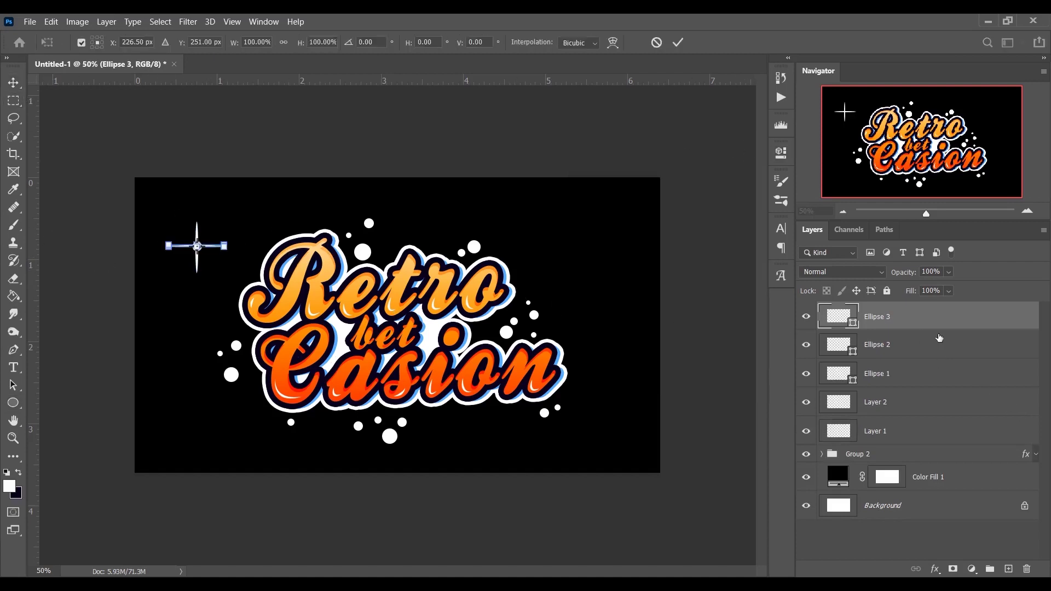
key(Return)
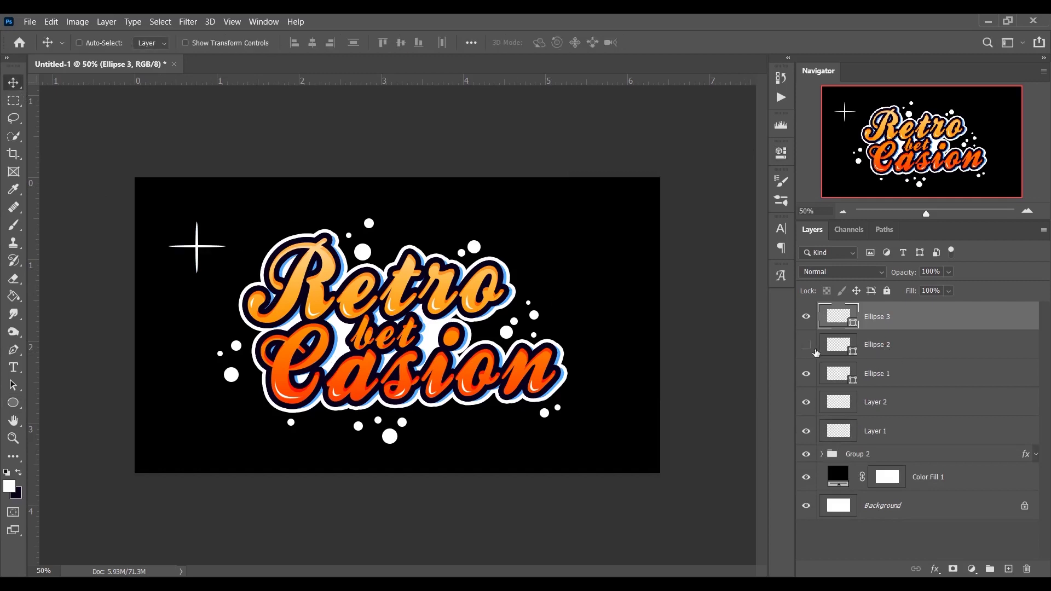
click(807, 318)
shift+click(894, 348)
right_click(895, 350)
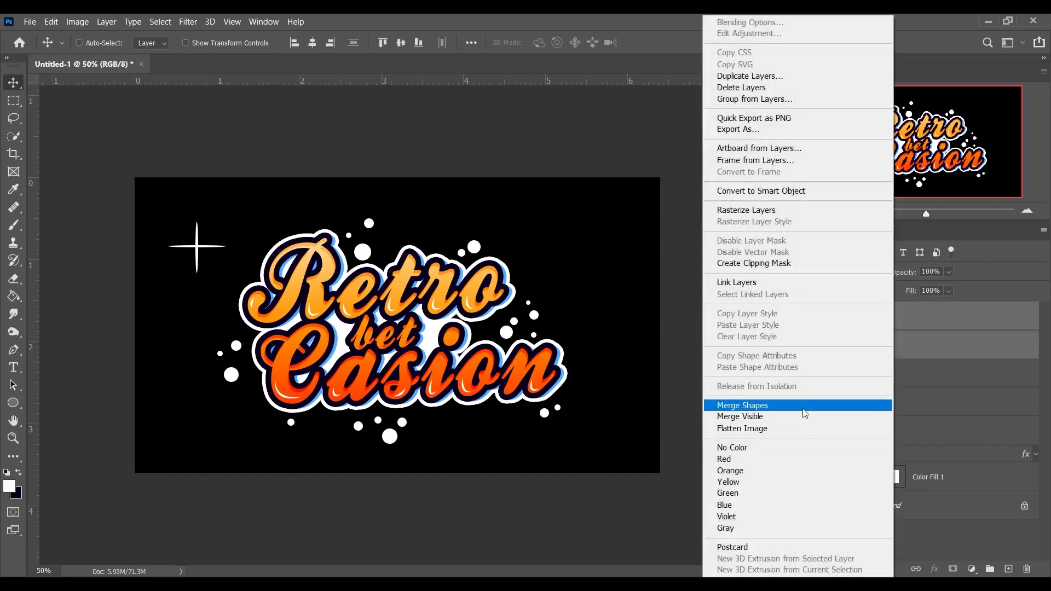
click(799, 405)
- Scale the merged sparkle to about 62% and place it between the R and e of "Retro"
key(ctrl+t)
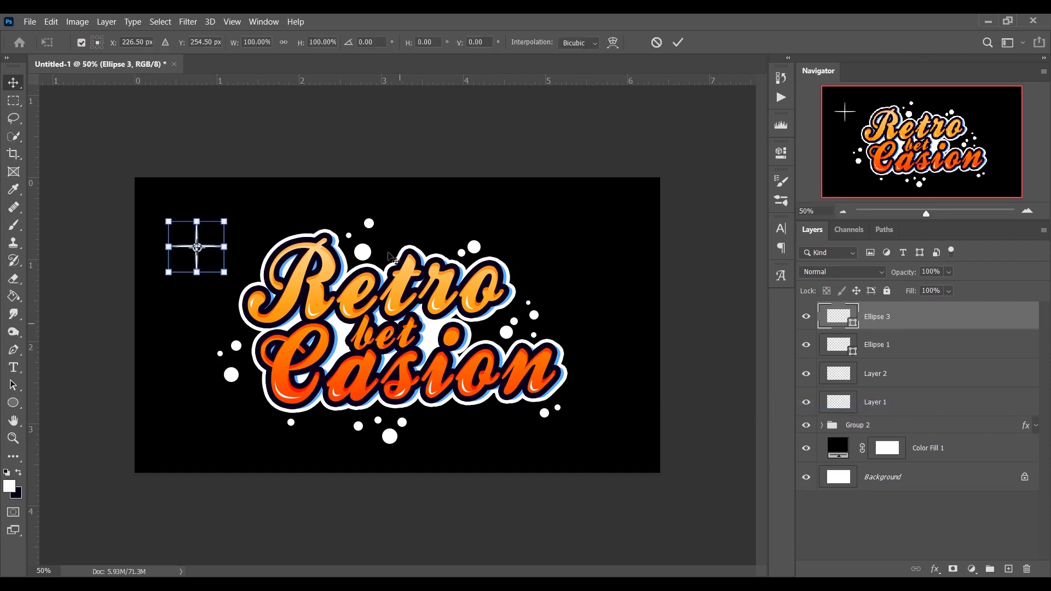
drag(224, 221, 355, 288)
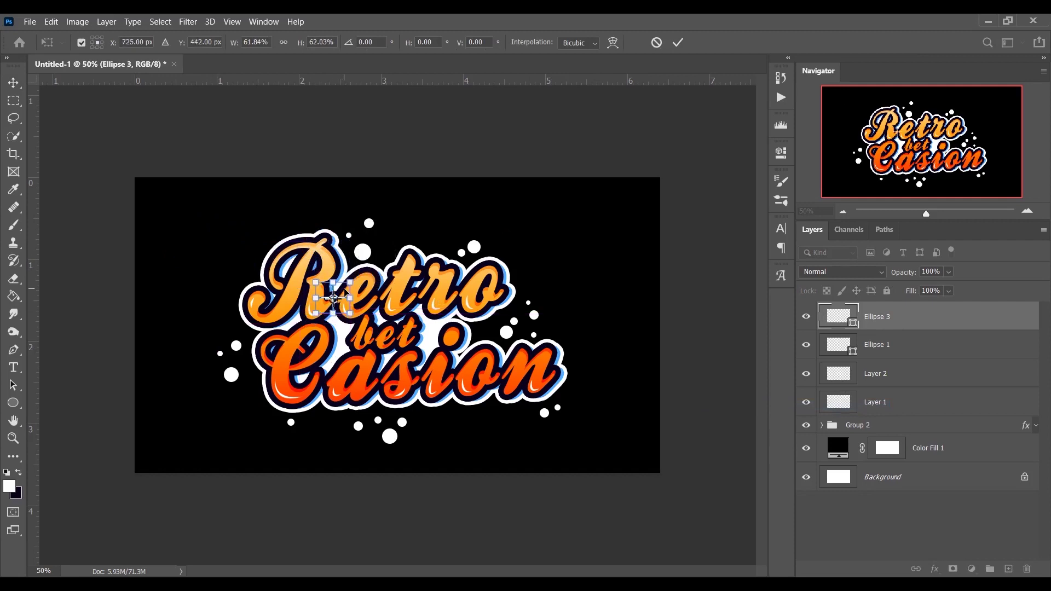
key(Return)
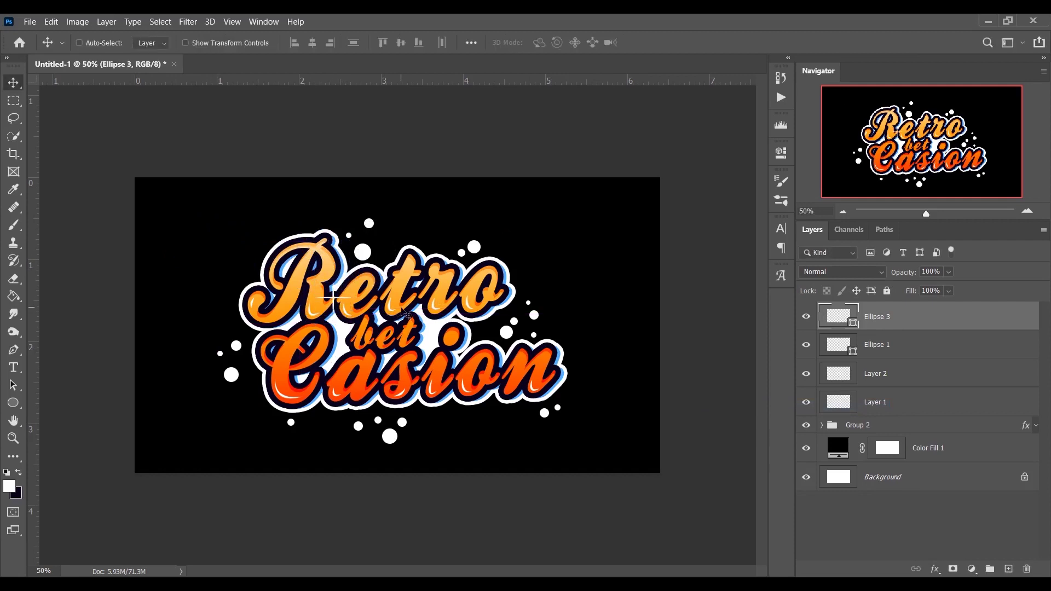
- Duplicate the sparkle and move the copy above "Retro", just beside the topmost white circle
key(ctrl)
key(ctrl+j)
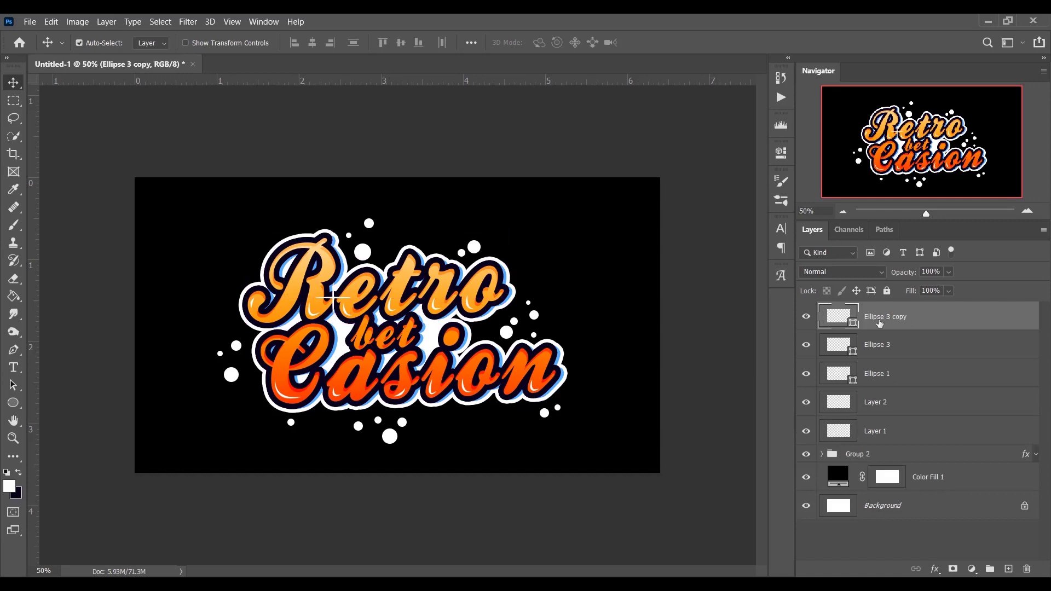
key(ctrl+t)
drag(343, 296, 393, 229)
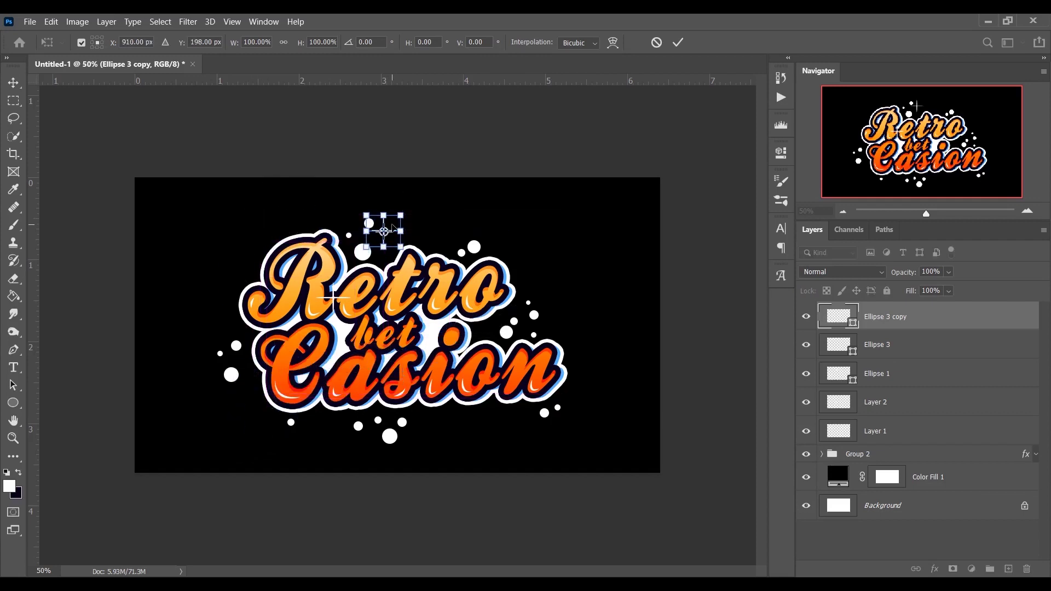
key(Return)
- Duplicate the upper sparkle, scale the copy to about 82%, and place it on the dot of the i in "Casion"
key(ctrl+j)
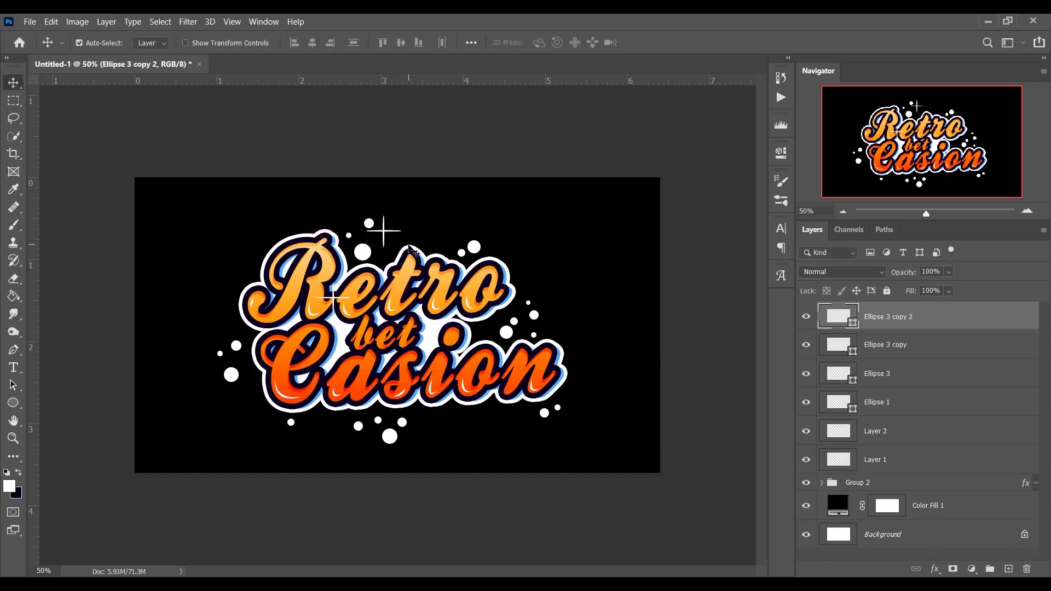
key(ctrl+t)
drag(407, 212, 466, 331)
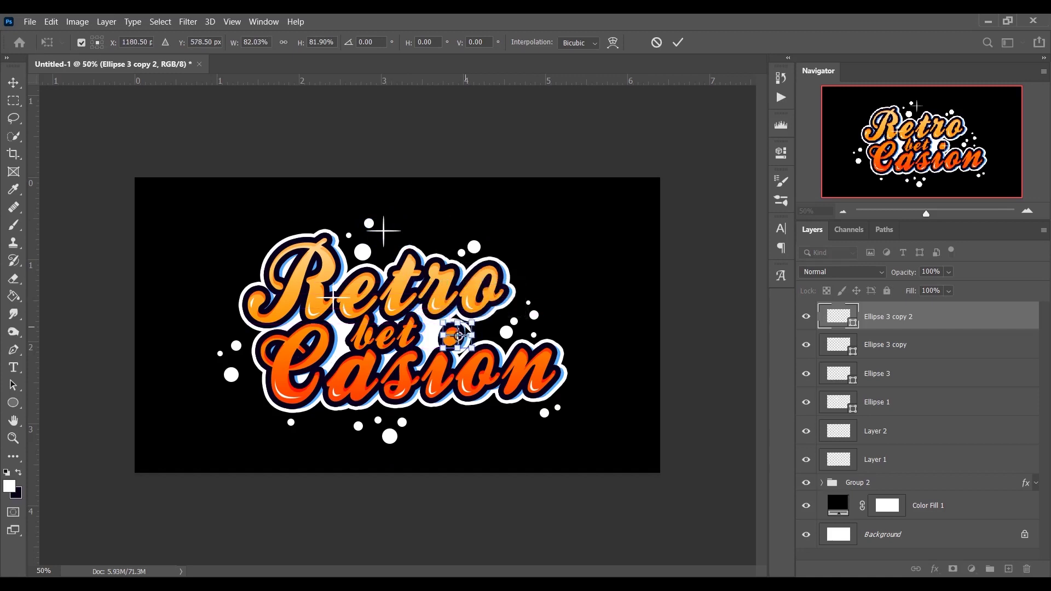
key(Return)
- Duplicate the sparkle on the i's dot and place the copy below the final n of "Casion", beside the small circles
drag(429, 344, 432, 342)
key(ctrl+t)
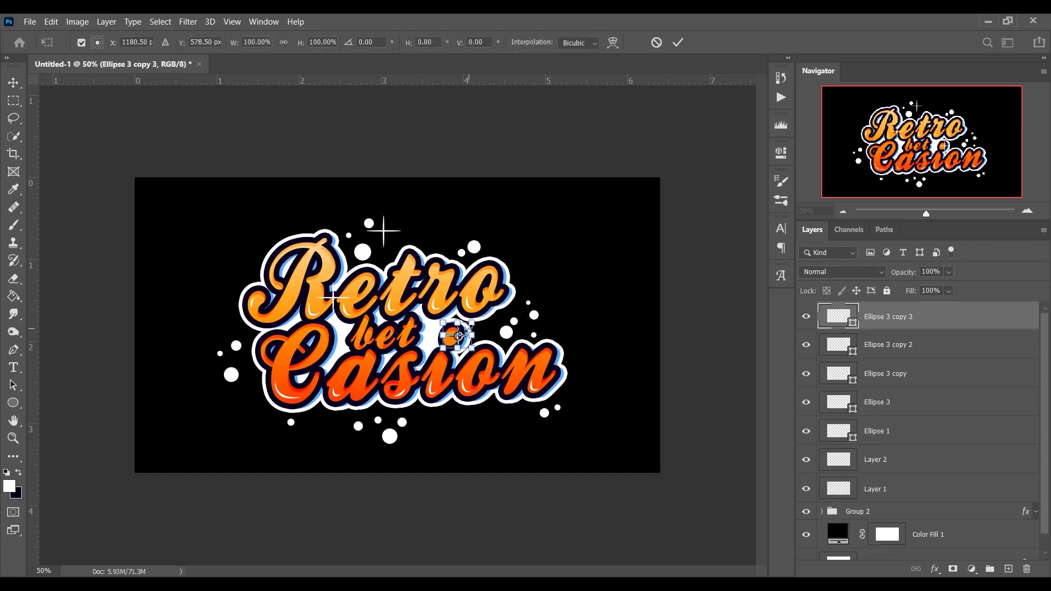
drag(459, 336, 571, 405)
key(Return)
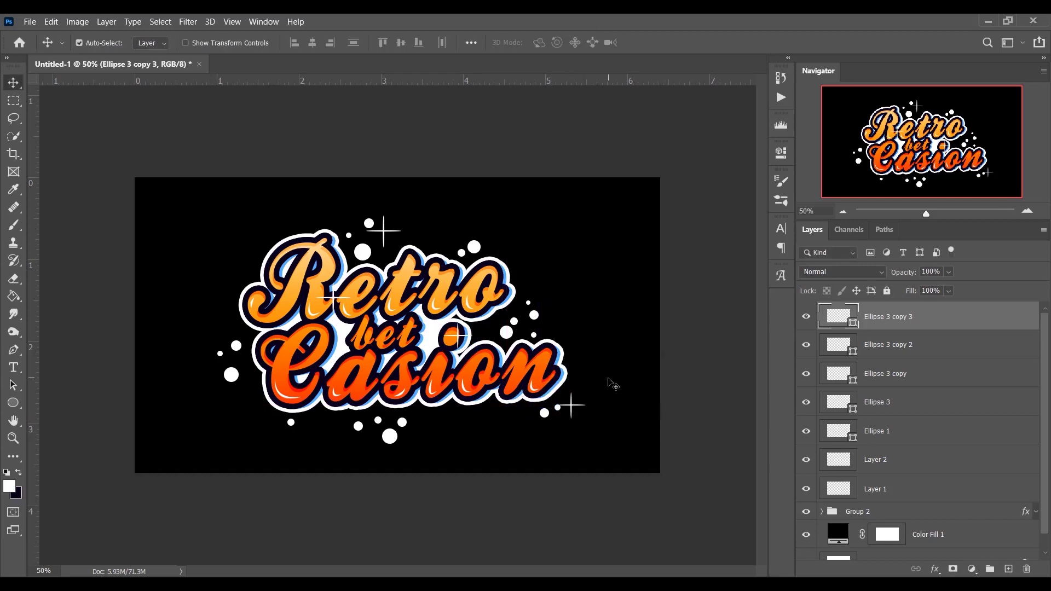
- Duplicate the sparkle below the n and place the copy on the lower-left outline of the C in "Casion"
key(ctrl+j)
key(ctrl+t)
drag(579, 396, 286, 397)
key(Return)
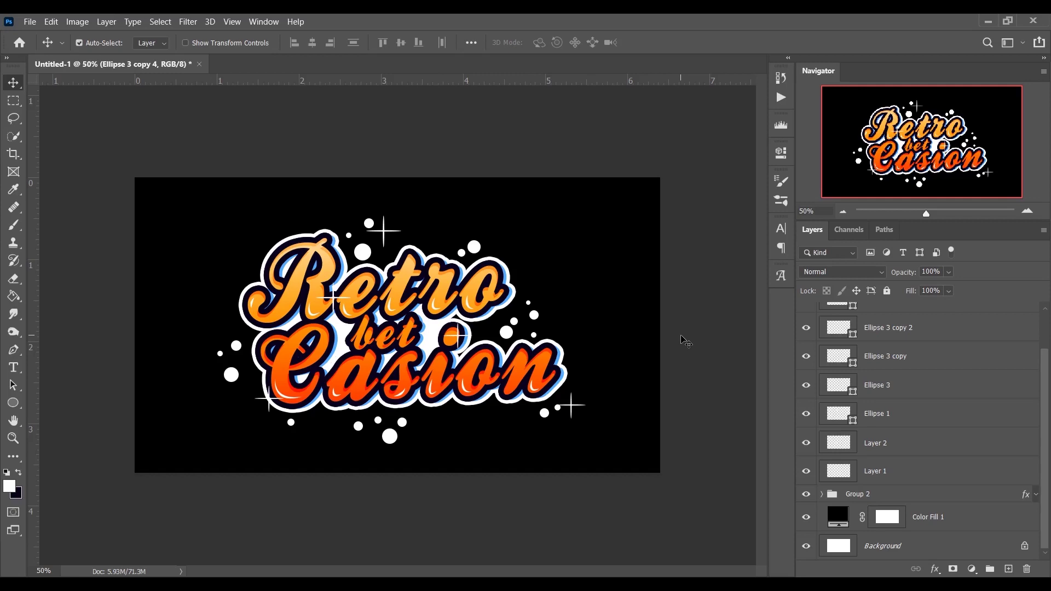
key(ctrl+plus)
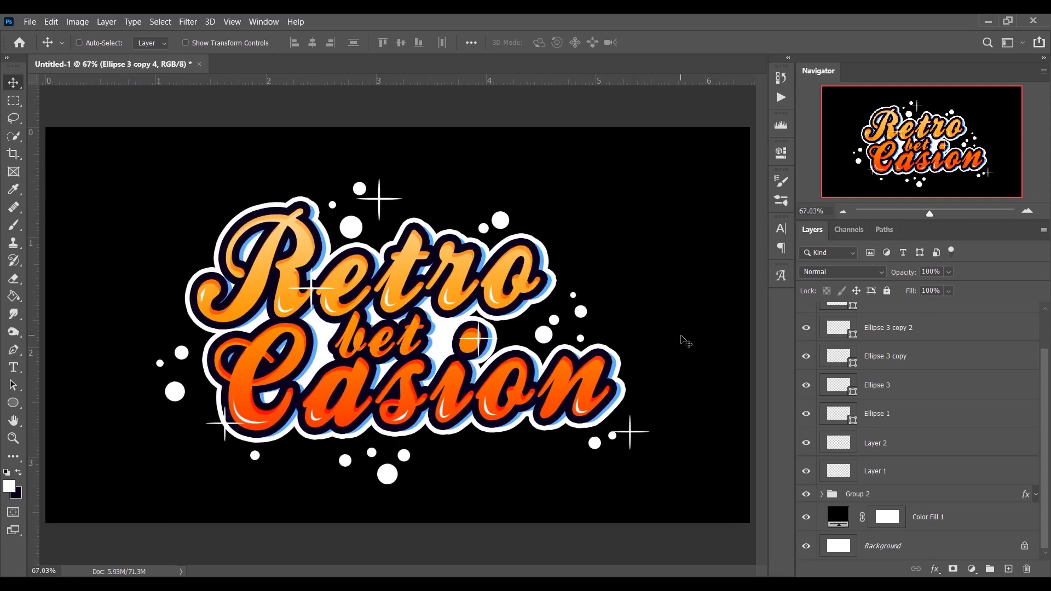